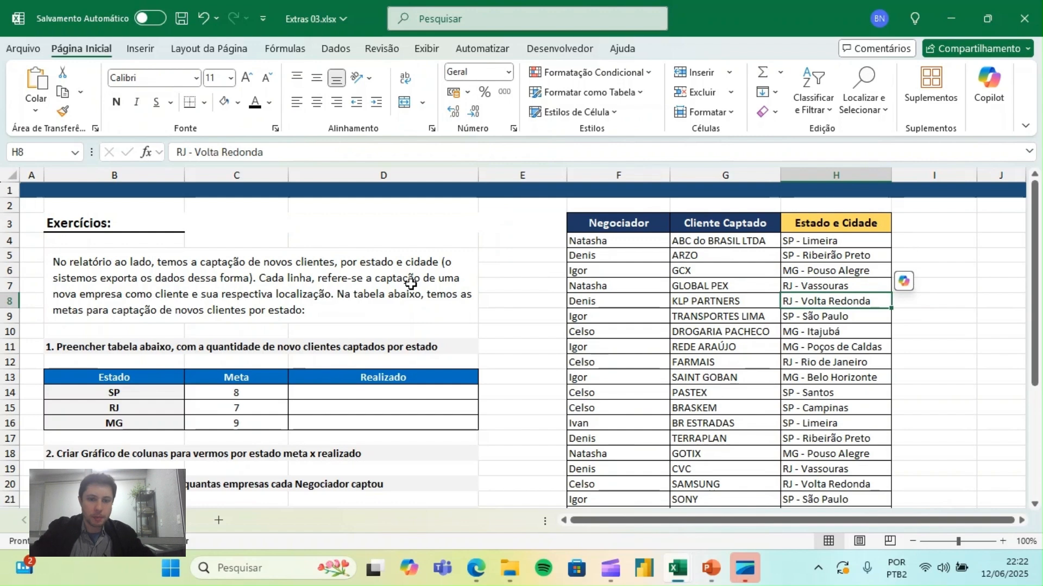
- Examine the exercise description and the report's Negociador, Cliente Captado and Estado e Cidade columns
click(379, 285)
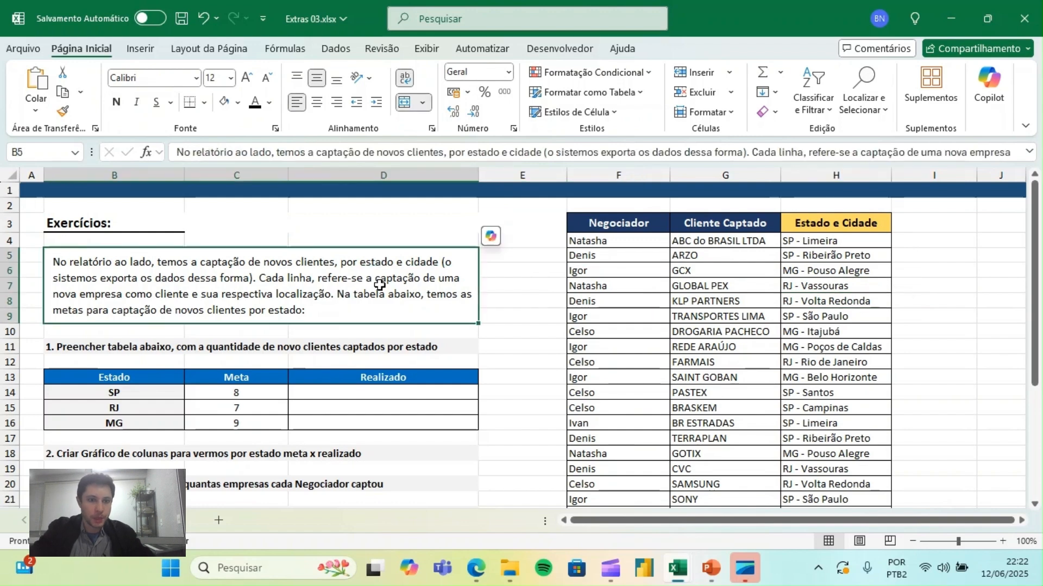
click(701, 269)
key(Down)
key(Down)
key(Left)
key(Left)
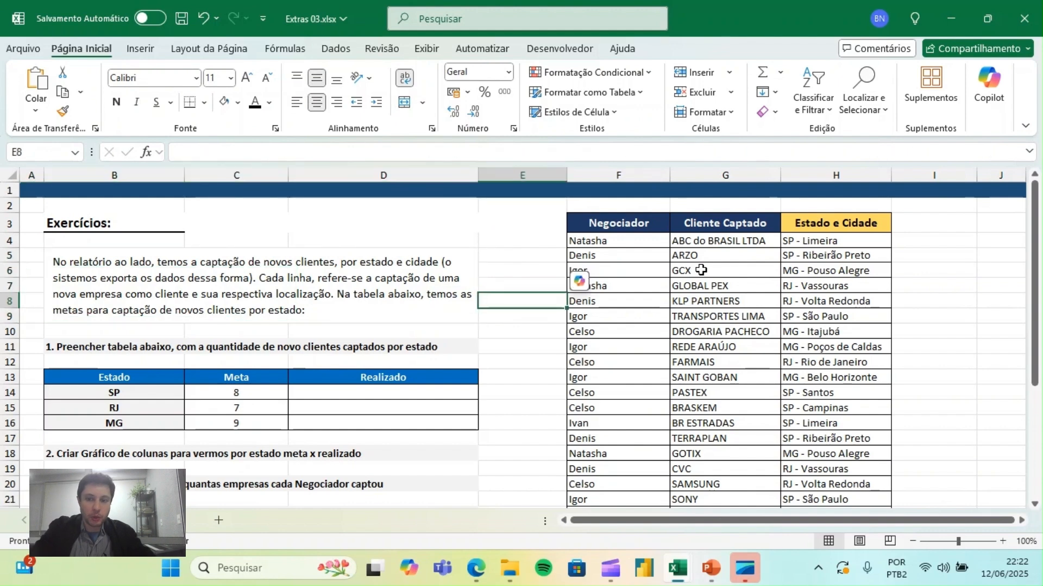
click(700, 270)
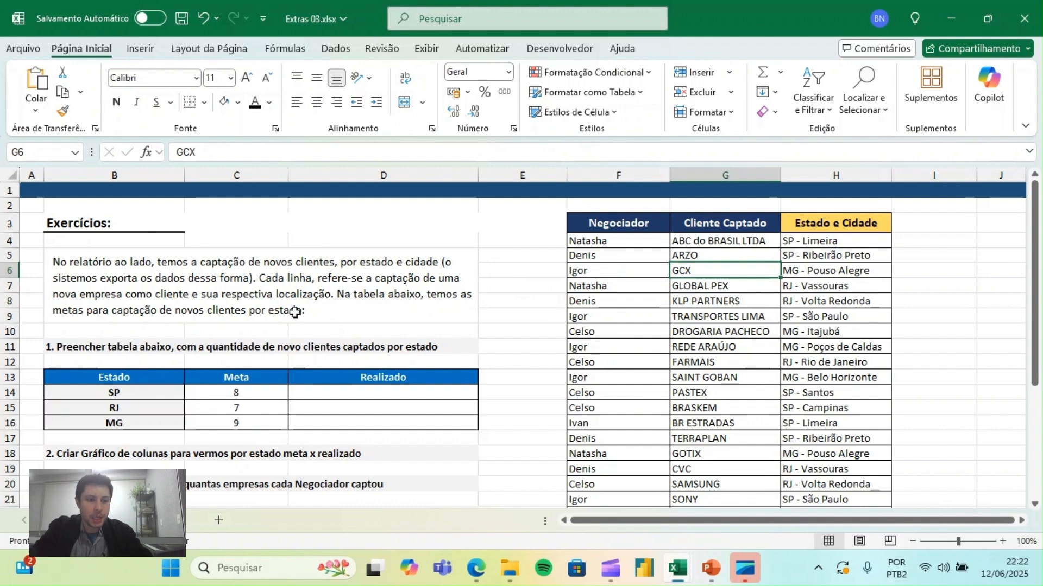
click(286, 286)
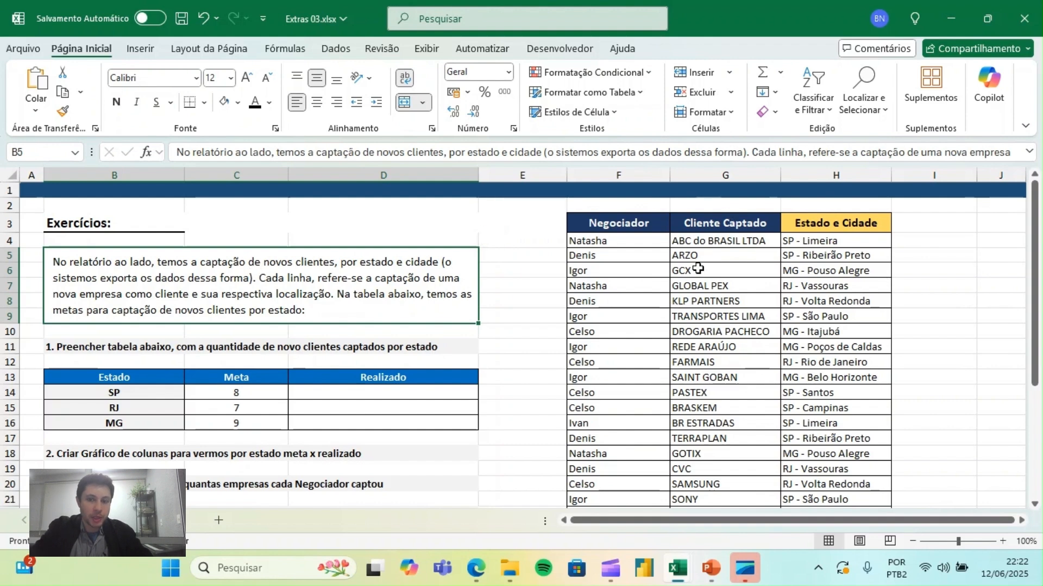
drag(631, 223, 623, 324)
drag(737, 223, 722, 348)
click(722, 283)
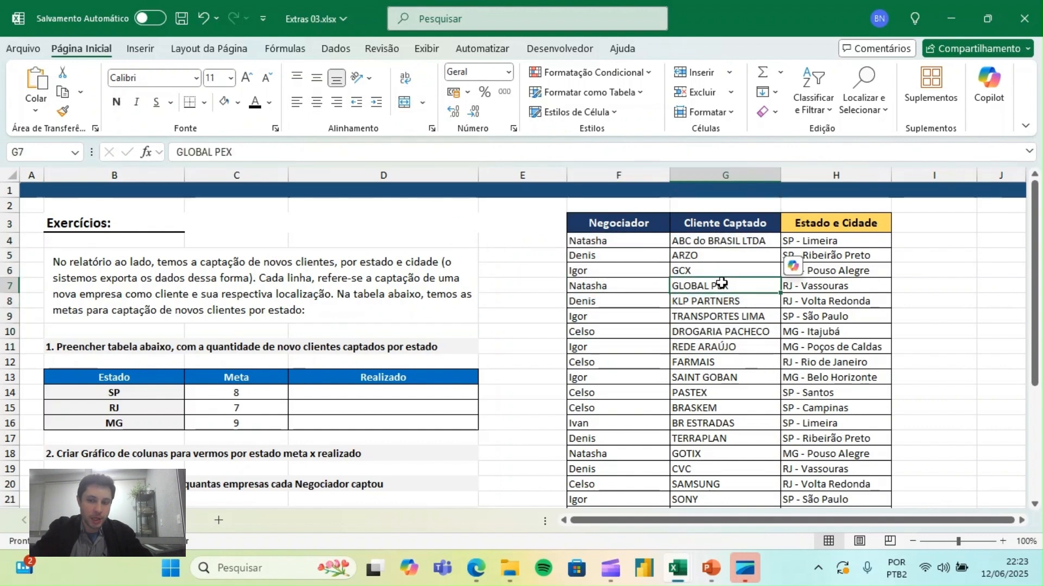
drag(843, 229, 841, 345)
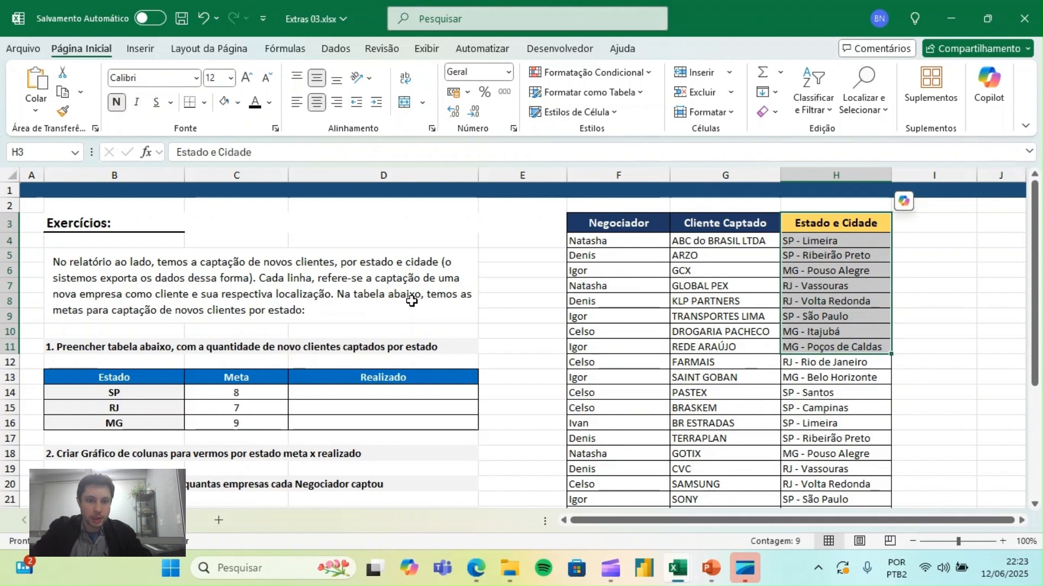
click(332, 270)
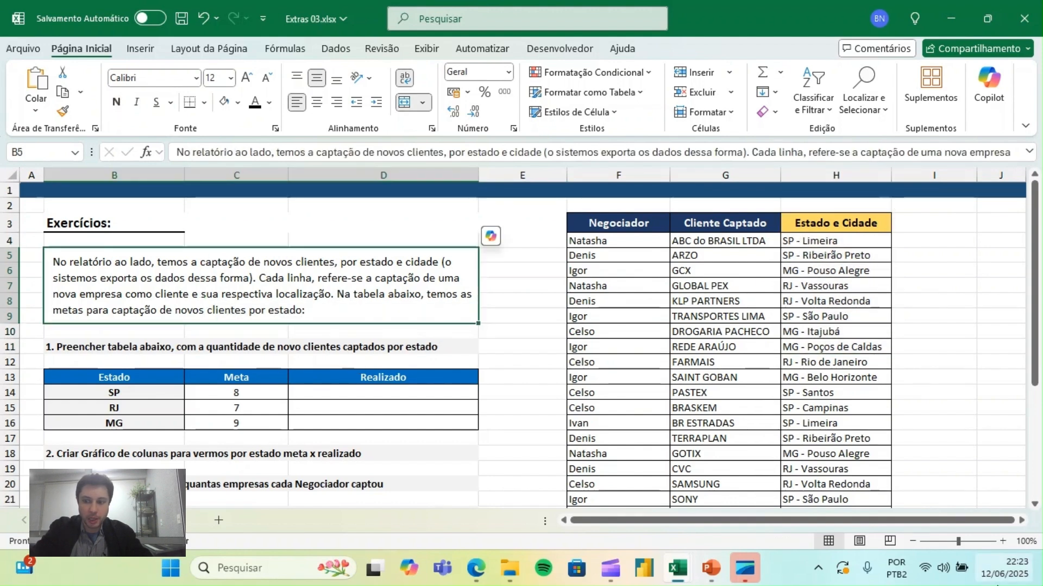
- Narrow the empty column E between the exercise text and the report
click(1002, 541)
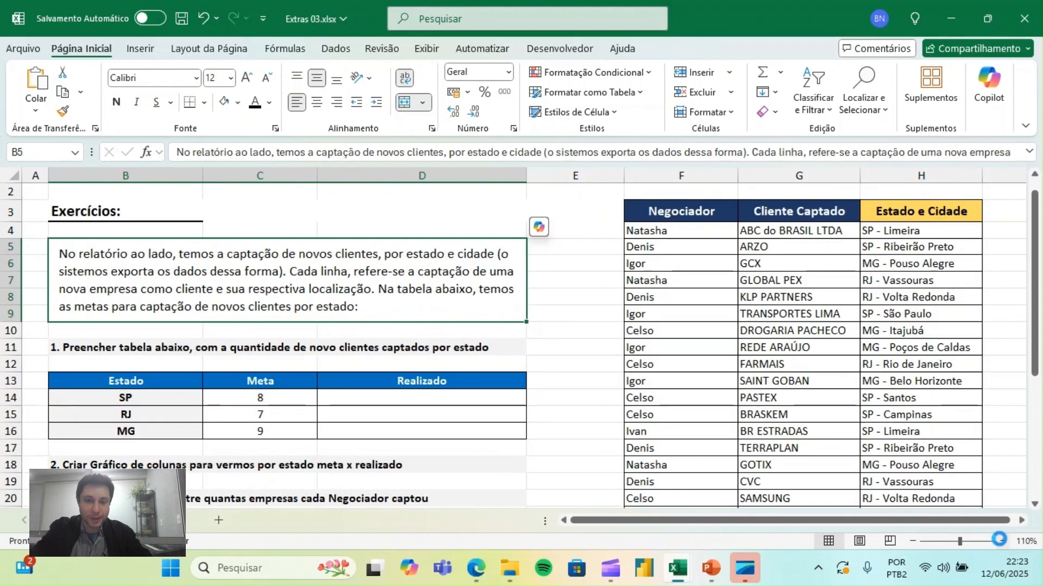
click(1002, 541)
click(1002, 542)
click(679, 382)
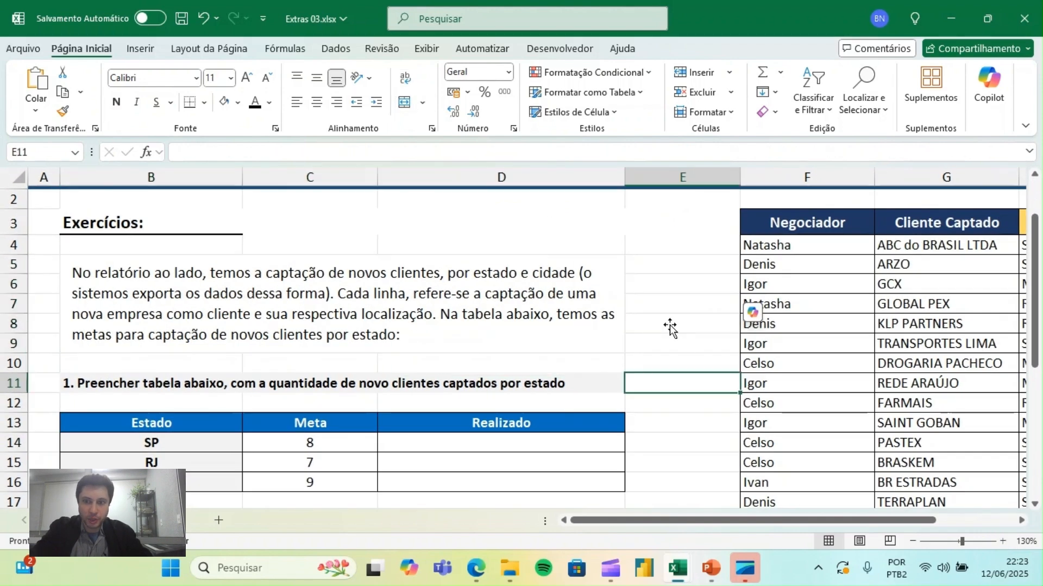
drag(740, 171, 643, 170)
- Review exercise 1 and its table of states, targets (Meta) and empty Realizado cells
scroll(643, 170, down, 1)
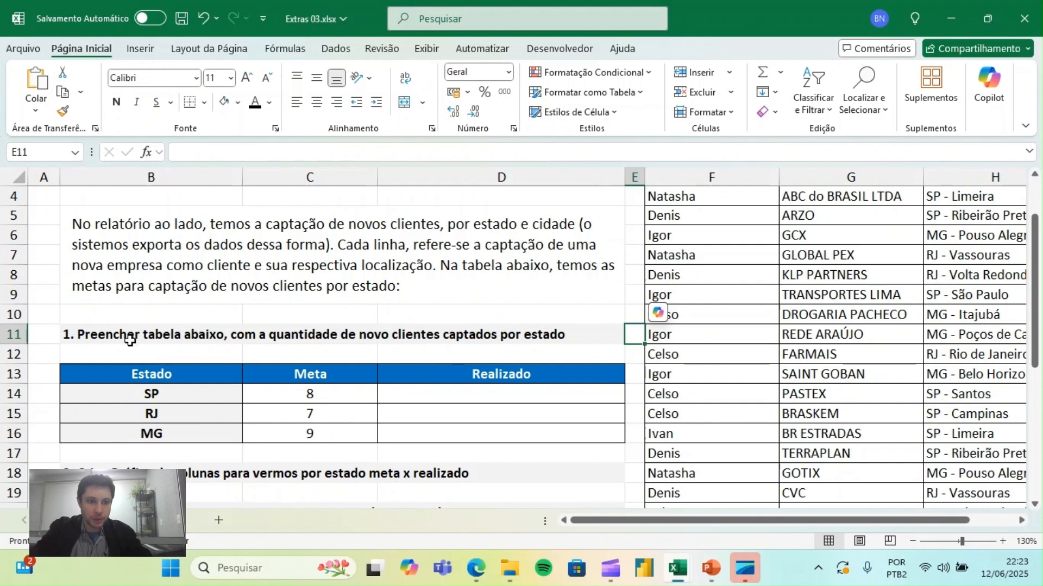
click(166, 347)
key(Up)
key(Down)
key(Down)
key(Down)
drag(152, 373, 159, 434)
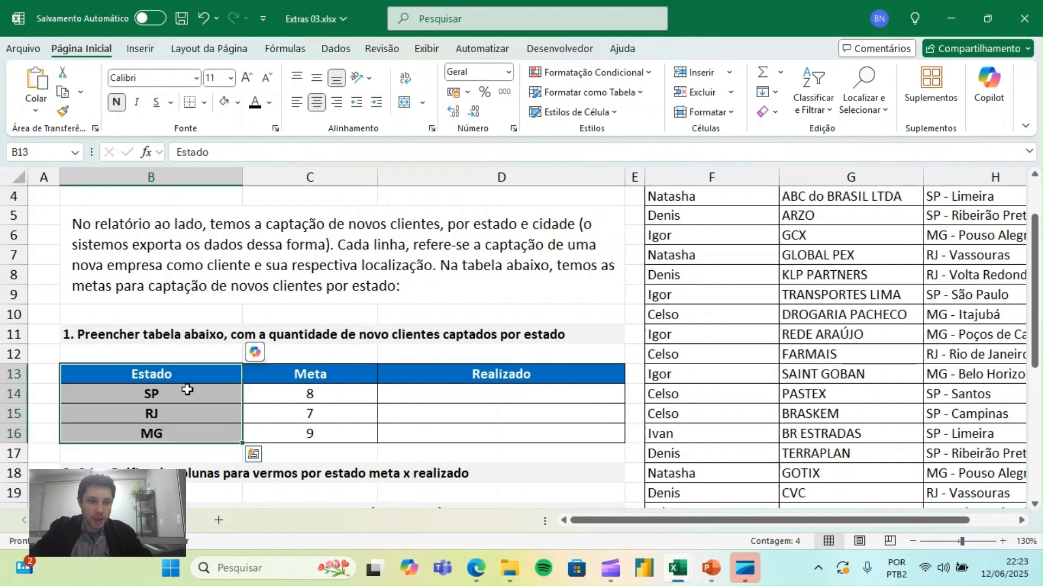
drag(332, 380, 328, 433)
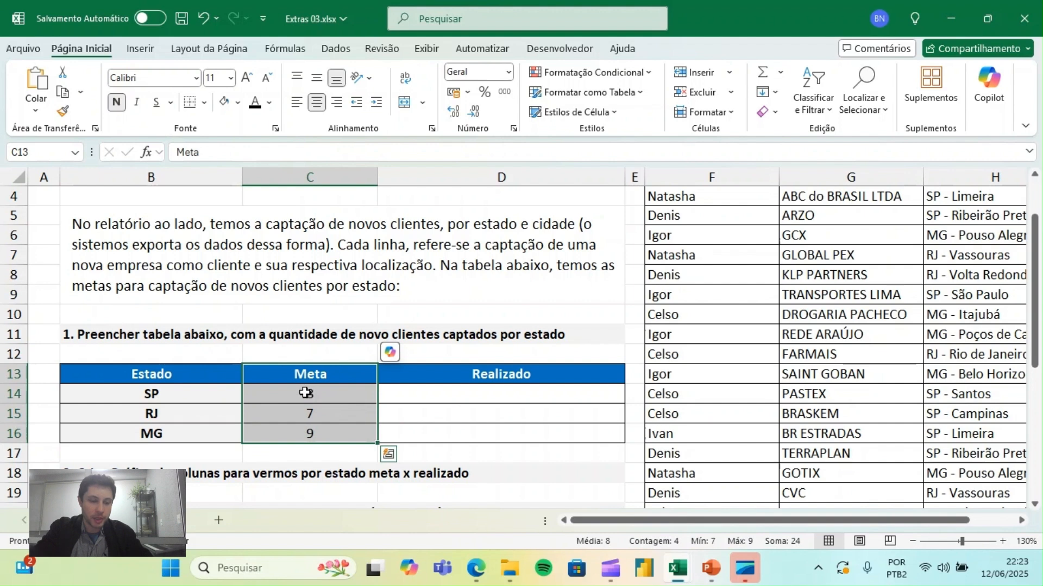
click(192, 388)
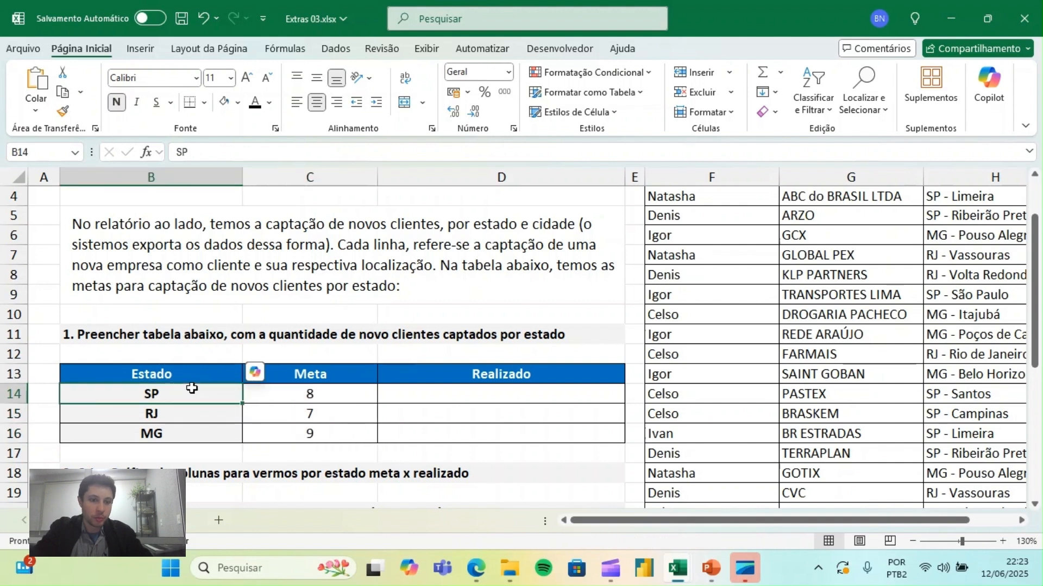
key(Right)
key(Up)
key(Down)
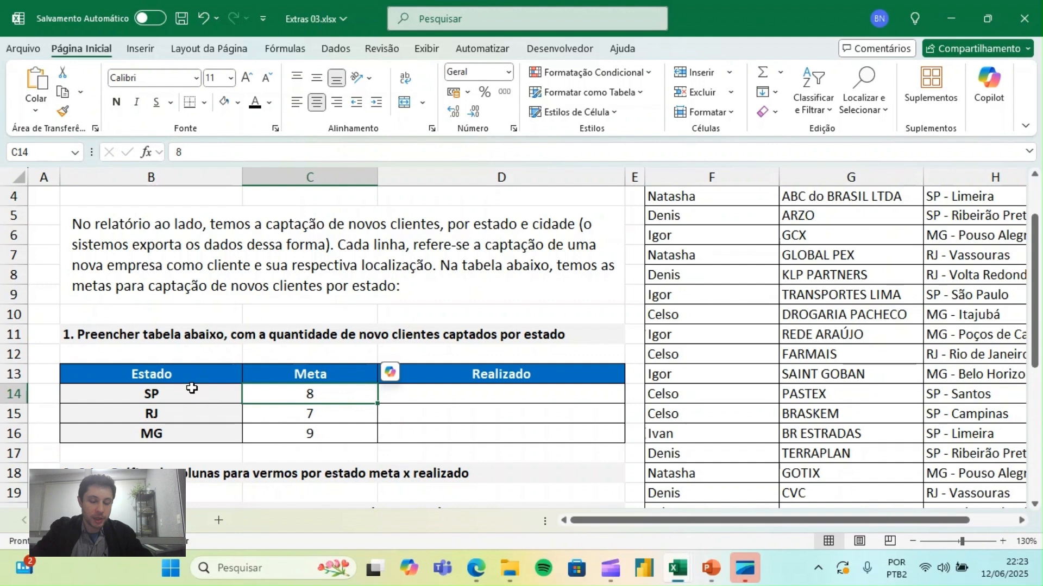
click(503, 392)
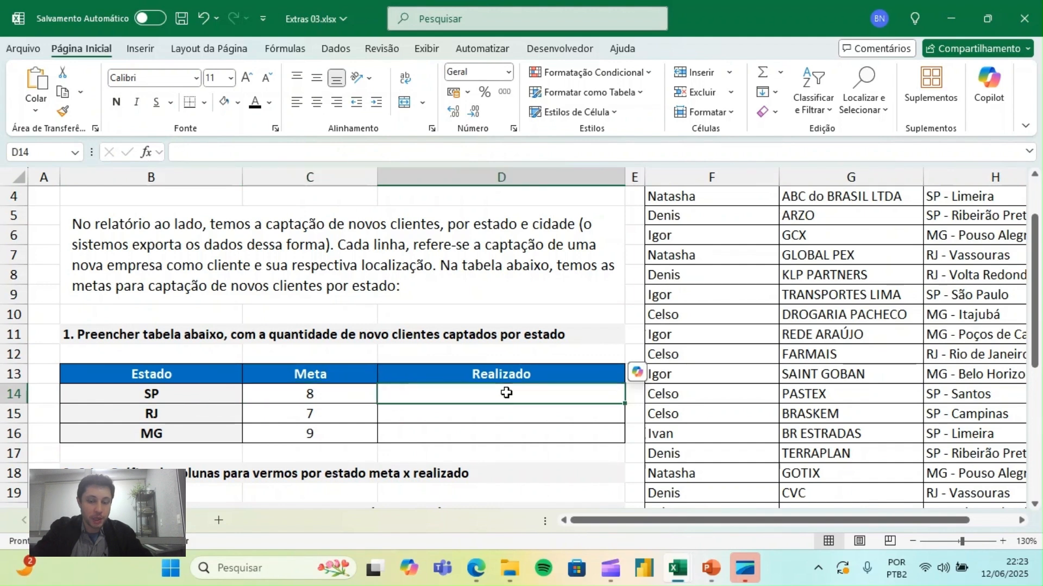
- Examine how state and city are combined in the report's Estado e Cidade column and compare with the Realizado column
click(816, 273)
key(Right)
key(Up)
key(Up)
key(Up)
key(Up)
key(Up)
scroll(817, 272, up, 1)
key(Down)
key(Down)
key(Down)
key(Down)
key(Down)
key(Down)
key(Down)
key(Down)
key(Down)
key(Down)
key(Down)
key(Down)
key(Down)
key(Down)
key(Down)
key(Down)
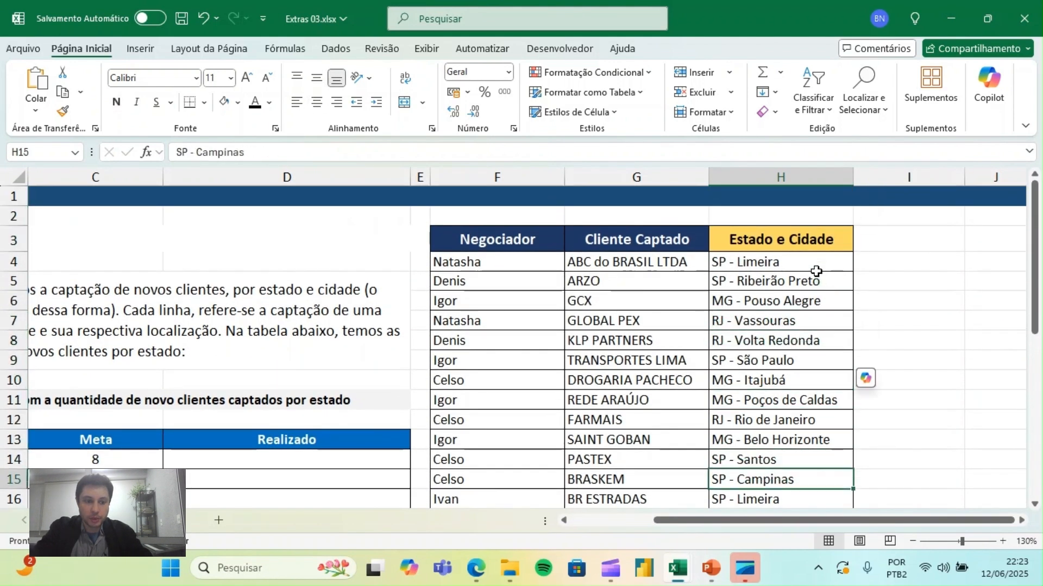
key(Down)
key(Left)
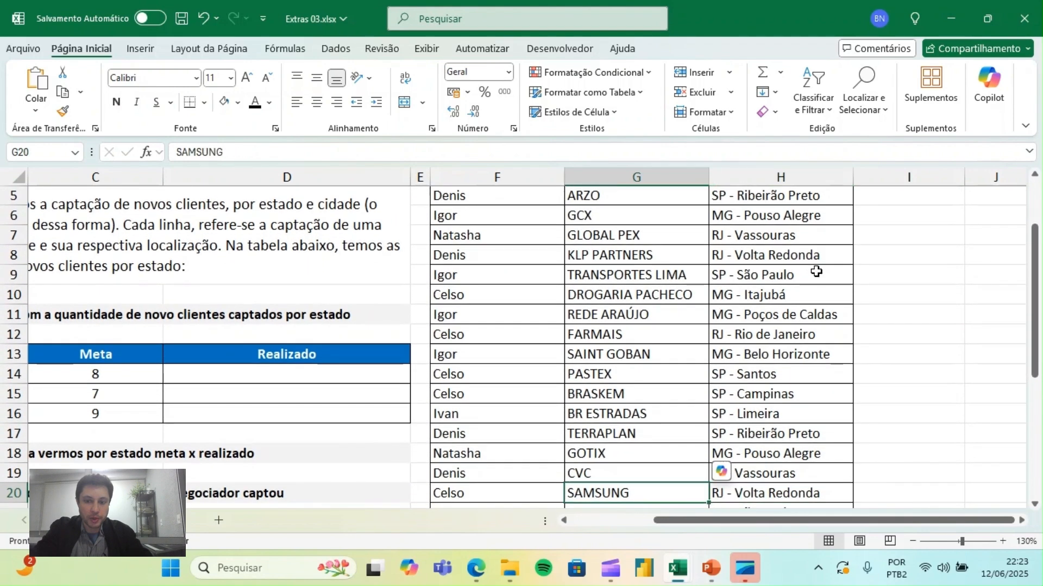
key(Left)
key(Up)
key(Up)
key(Up)
key(Up)
key(Up)
key(Up)
key(Up)
key(Up)
key(Up)
key(Up)
key(Up)
key(Up)
key(Up)
key(Up)
key(Up)
key(Up)
key(Right)
key(Right)
key(Up)
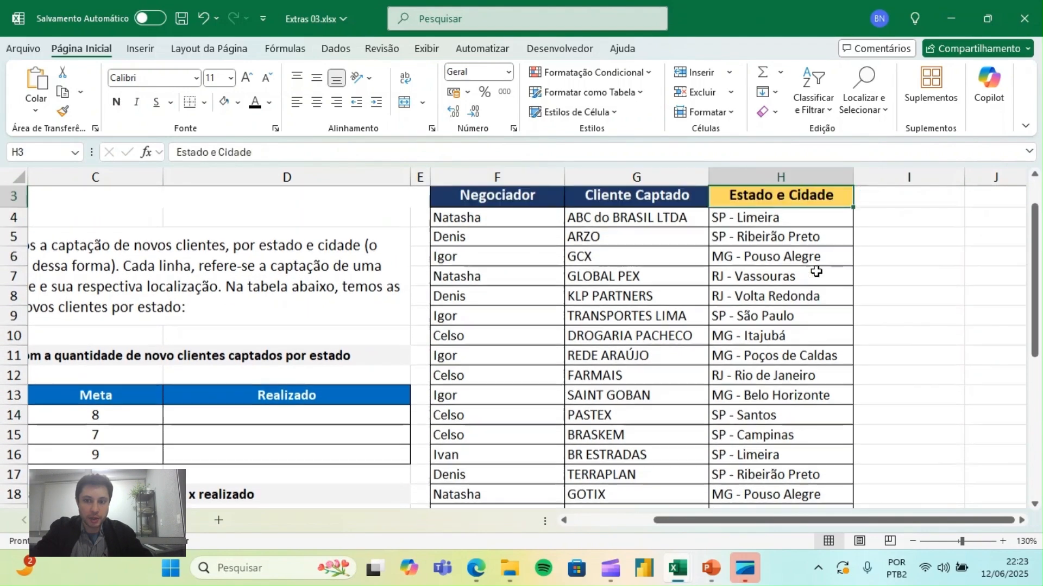
key(Down)
key(Down)
key(Down)
key(Down)
key(Down)
key(Down)
key(Down)
key(Down)
key(Down)
key(Down)
key(Down)
key(Left)
key(Left)
key(Left)
key(Left)
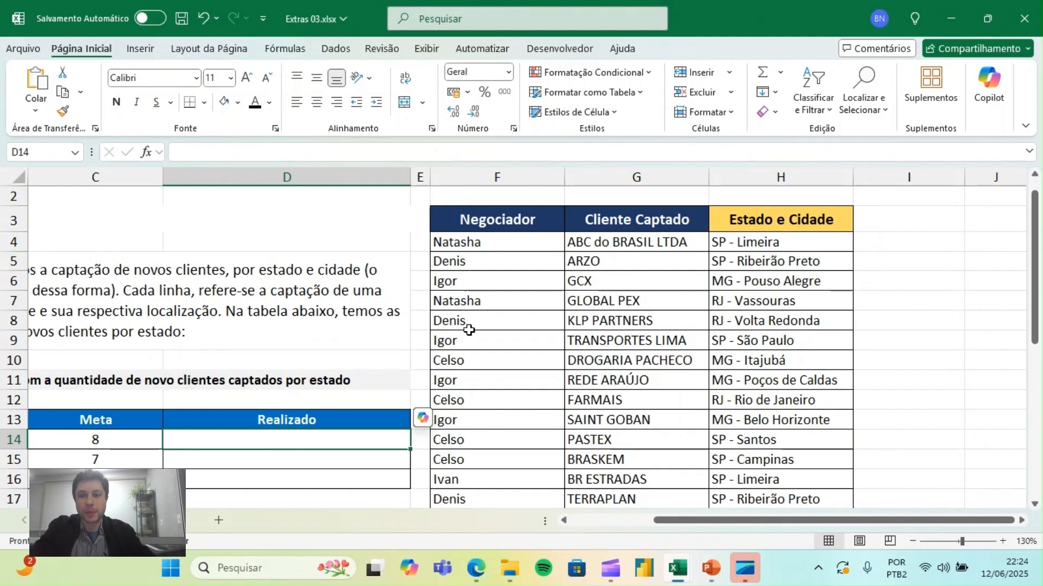
- Add the header "Estado" in cell I3, beside the Estado e Cidade column
click(860, 242)
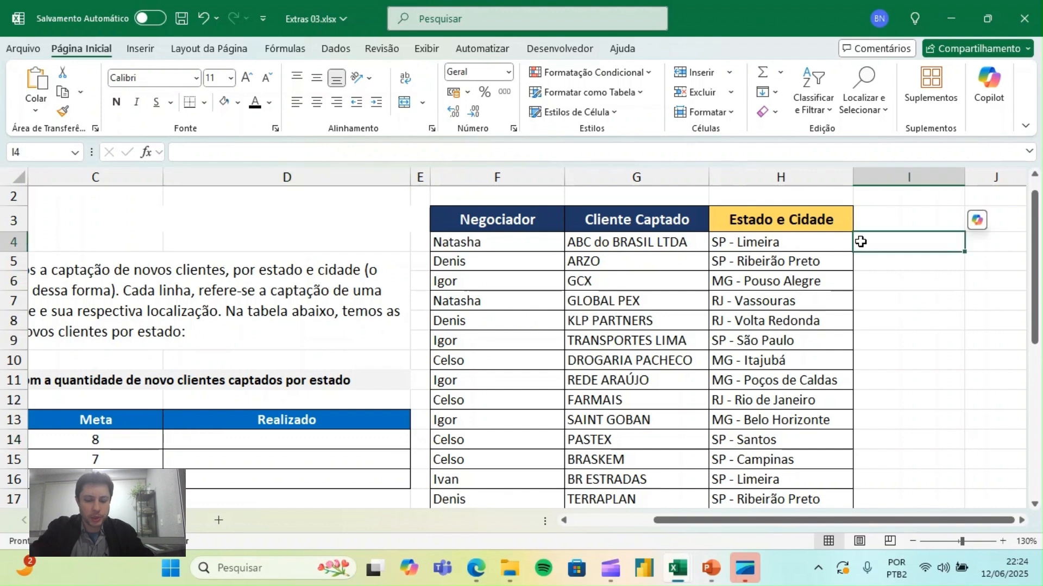
scroll(861, 241, right, 2)
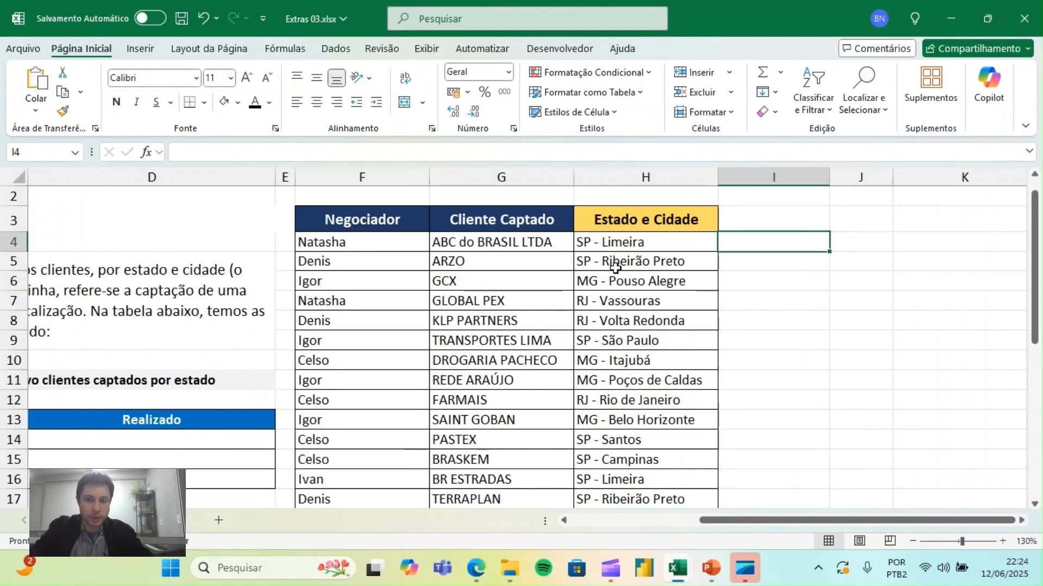
click(668, 178)
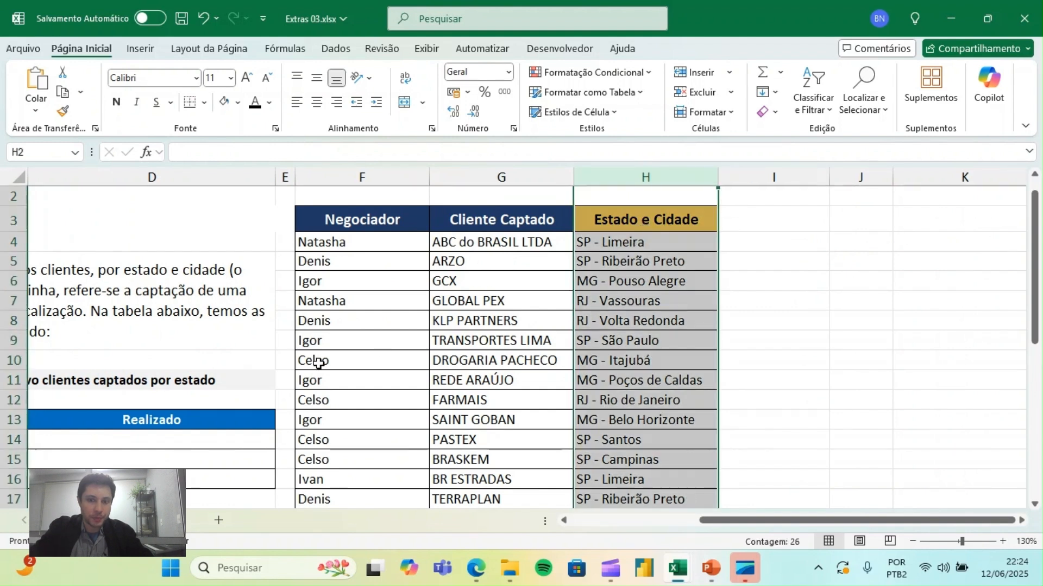
click(757, 222)
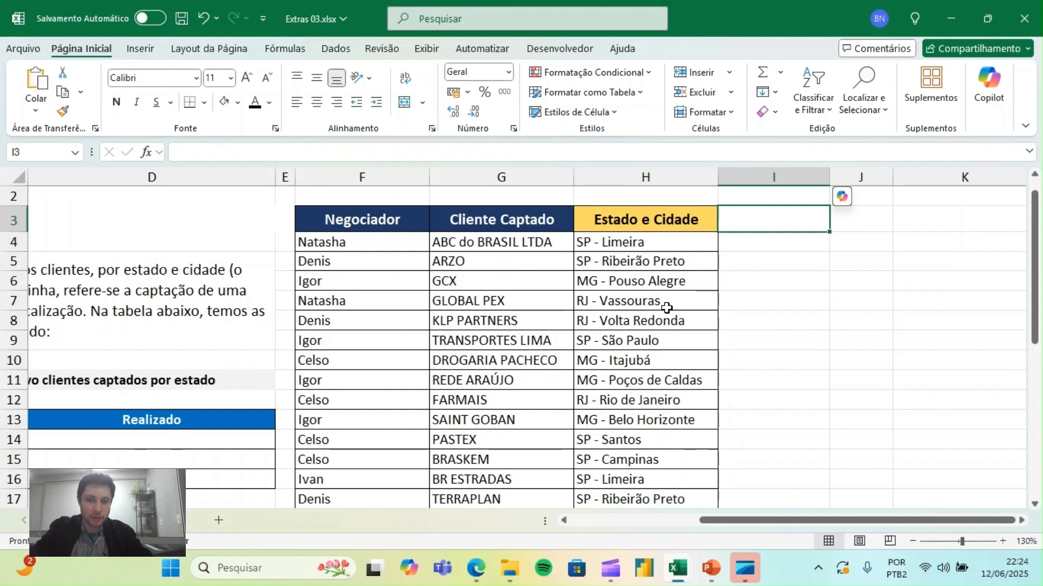
text(Estad)
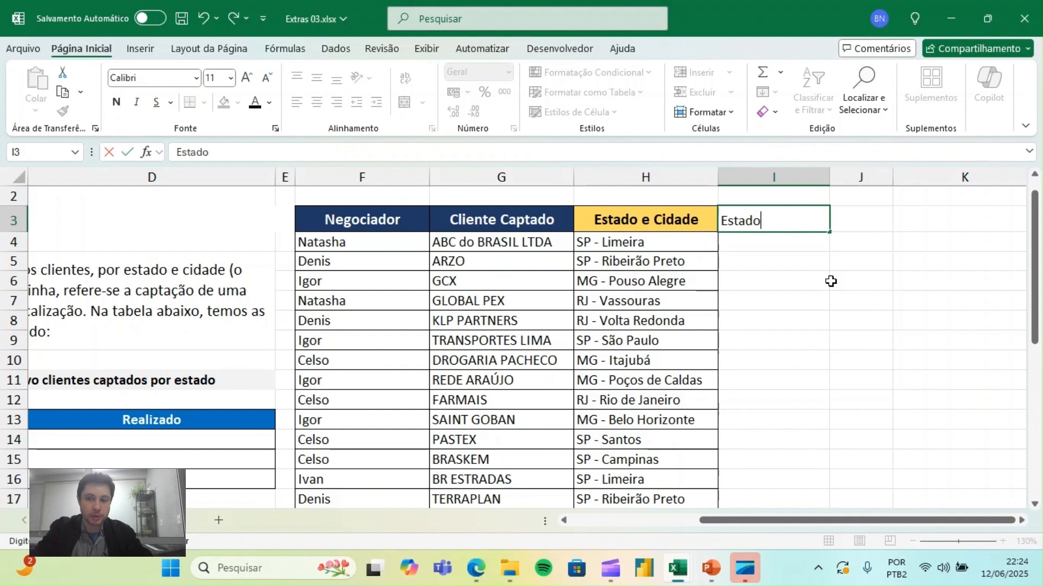
text(o)
key(Return)
key(Up)
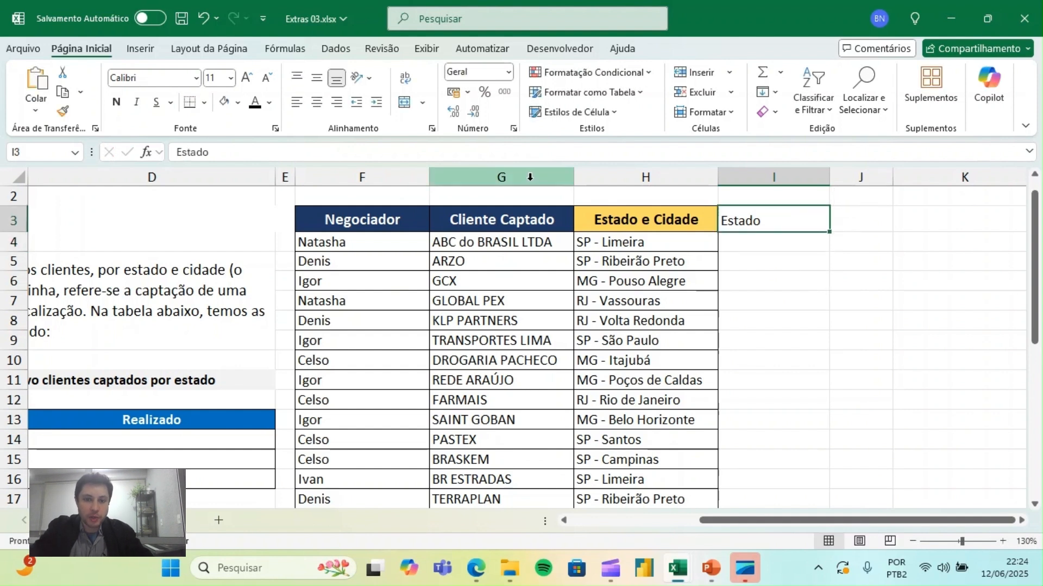
- Copy the formatting of the Cliente Captado column G onto the new Estado column I
click(529, 178)
click(61, 111)
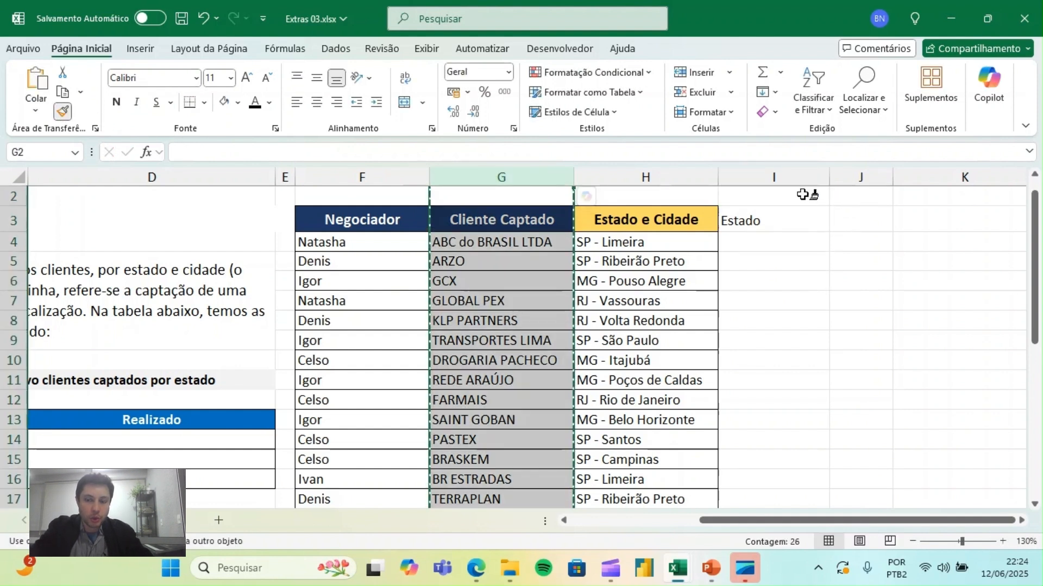
click(798, 177)
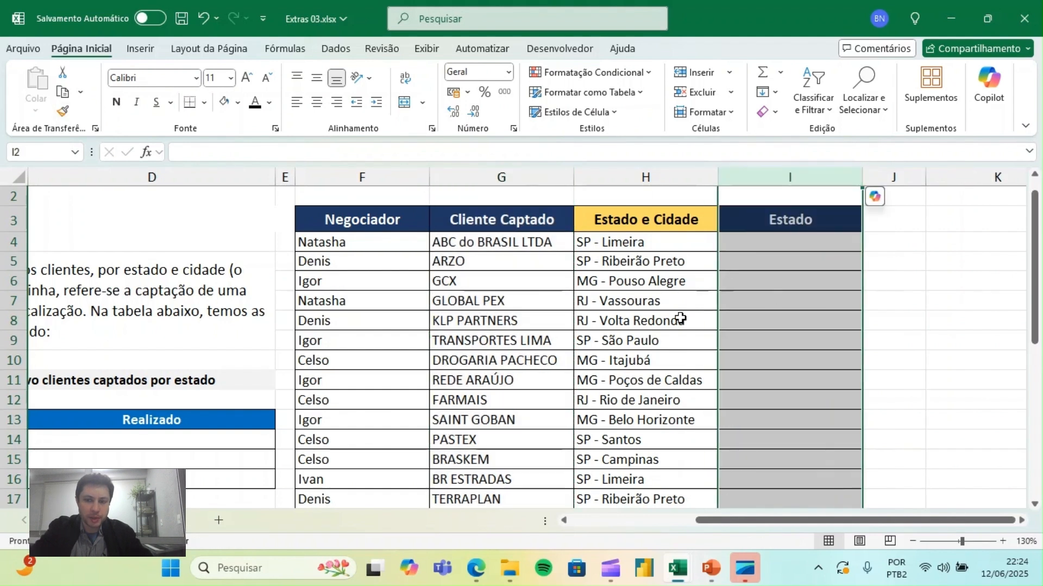
- Increase the font size of cell I4, the first cell below the Estado header, to 16
click(781, 244)
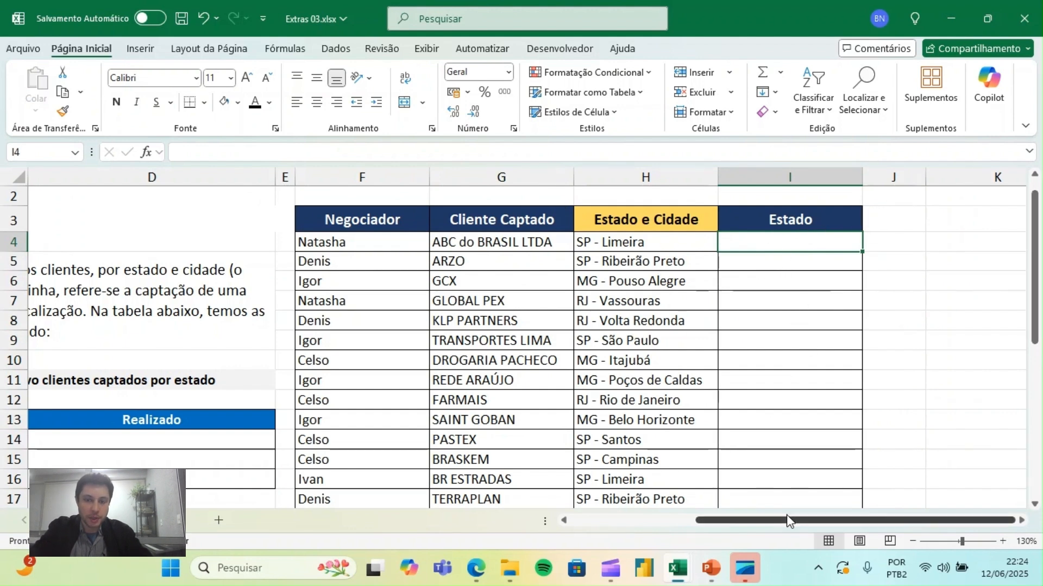
click(645, 177)
drag(623, 240, 611, 420)
click(802, 250)
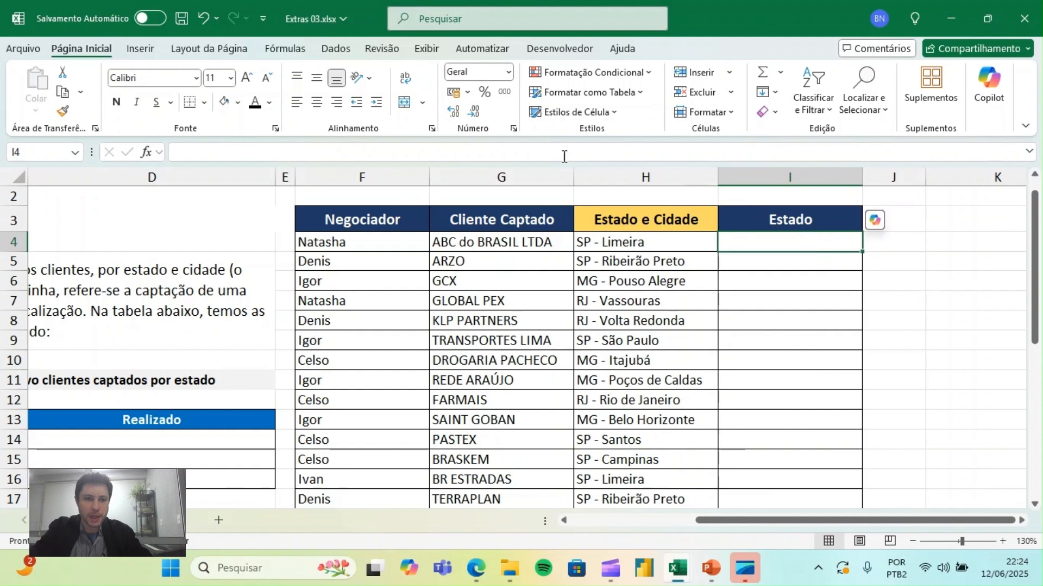
click(247, 78)
click(247, 79)
click(247, 78)
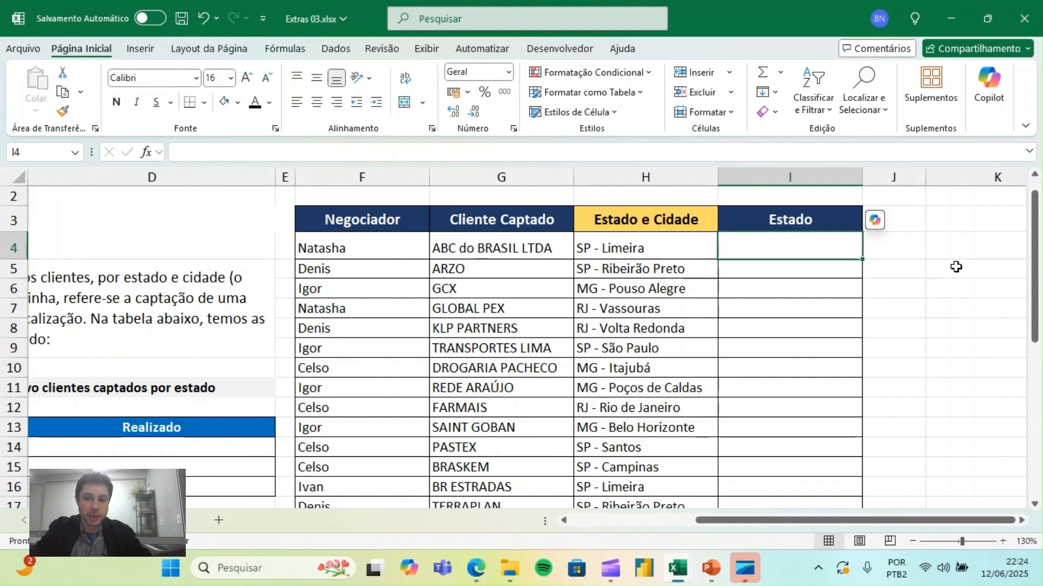
- Extract the state's two letters in I4 with =ESQUERDA(H4;2) and fill the formula down the Estado column
text(=esq)
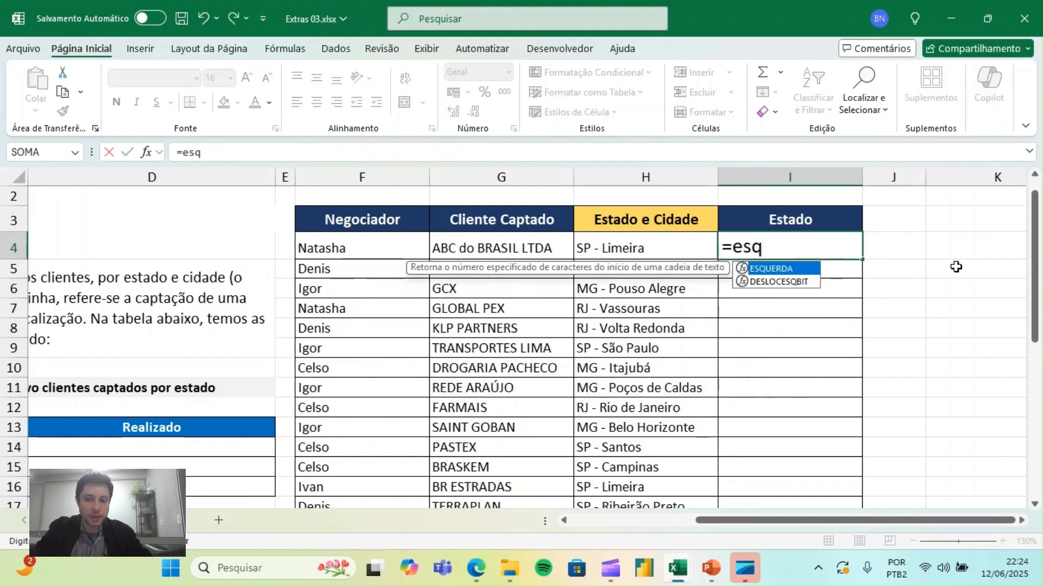
text(ue)
key(Tab)
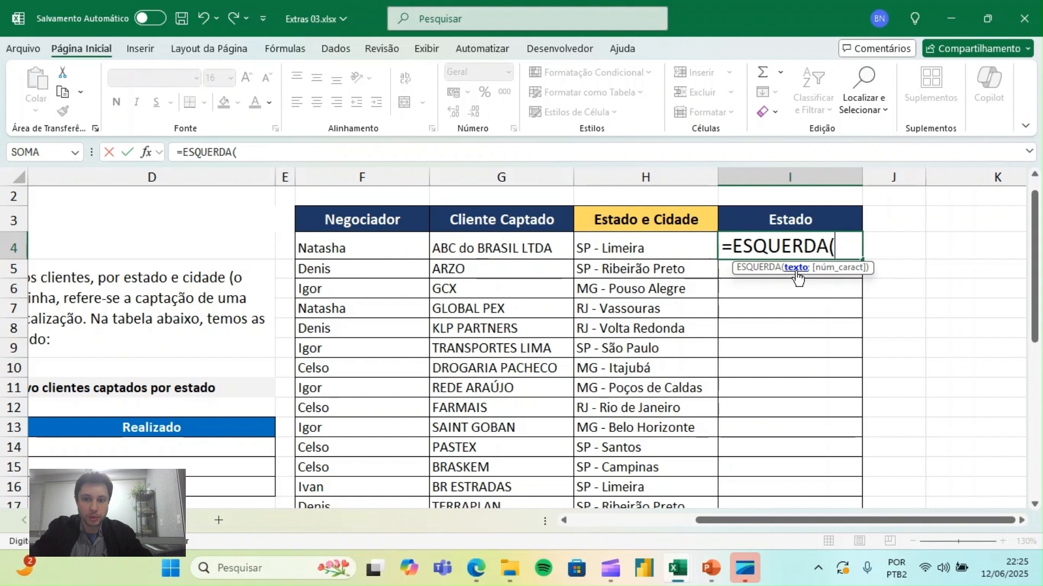
click(609, 245)
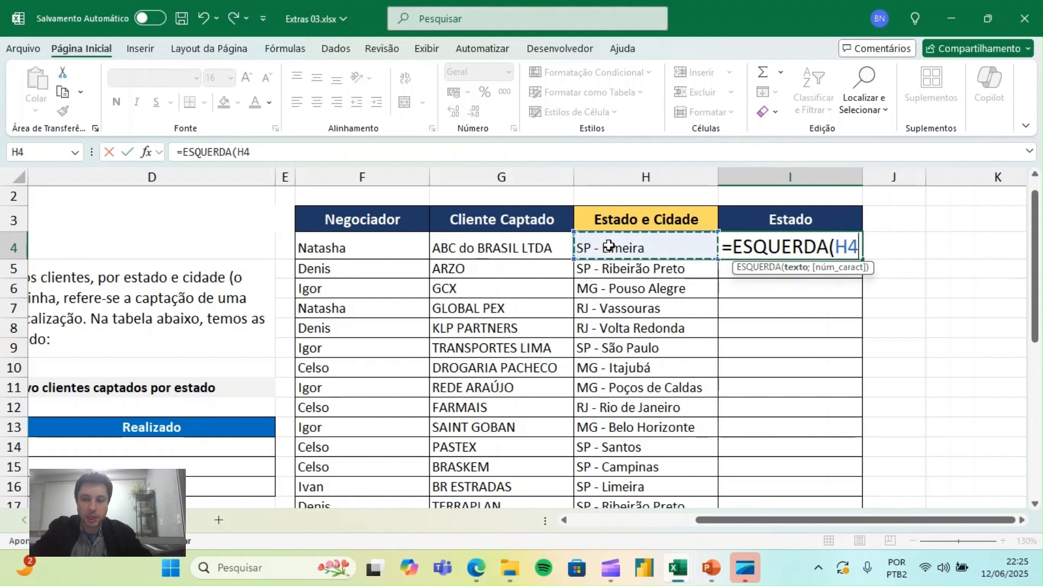
text(;)
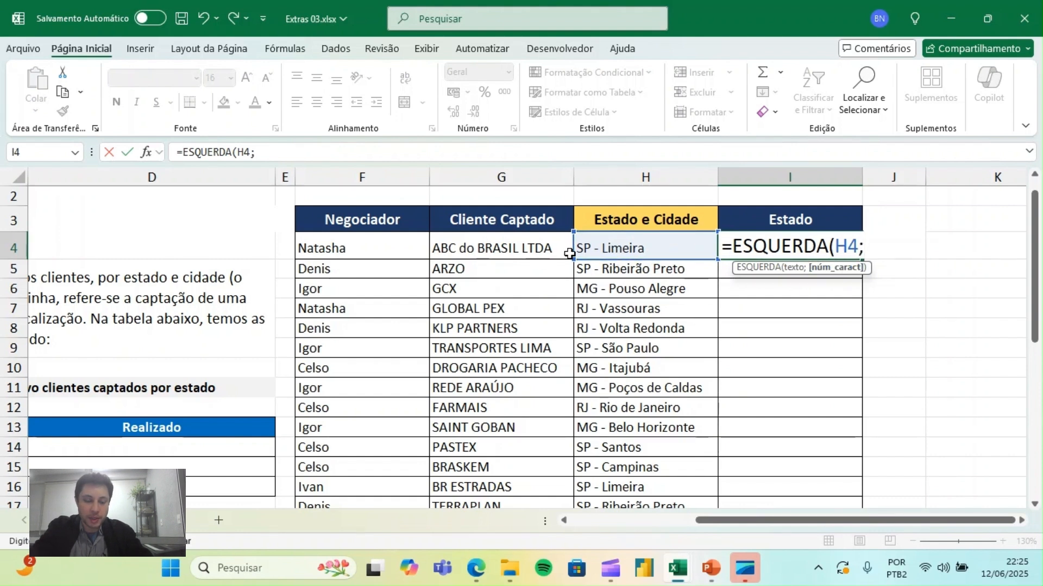
text(2)
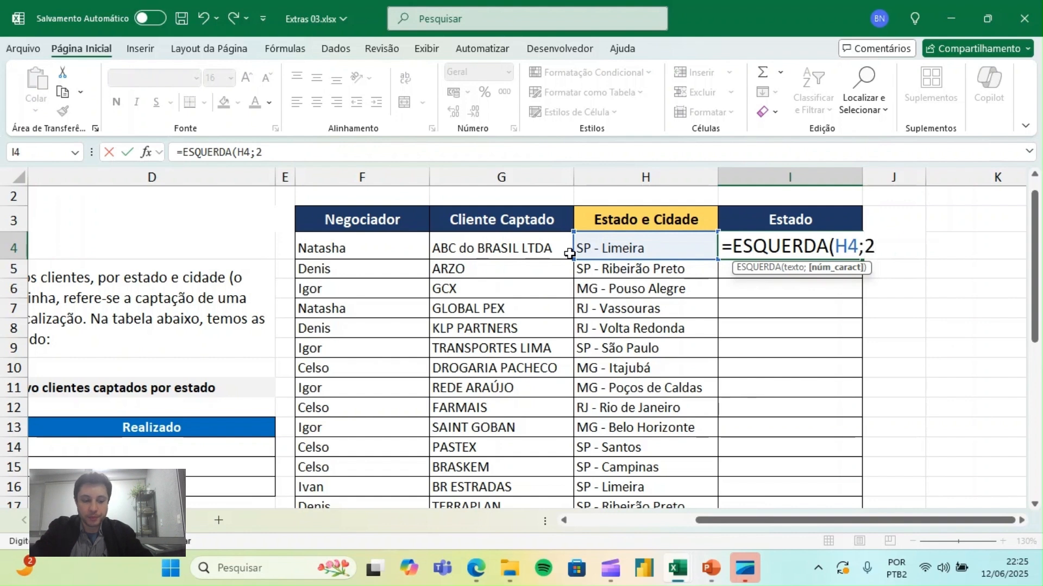
text())
key(ctrl+Return)
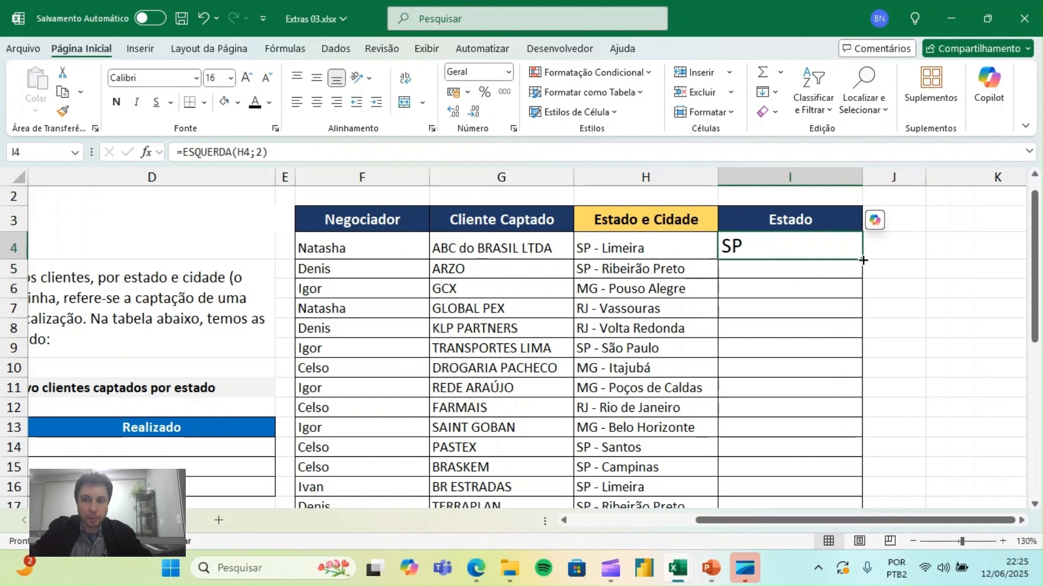
double_click(868, 259)
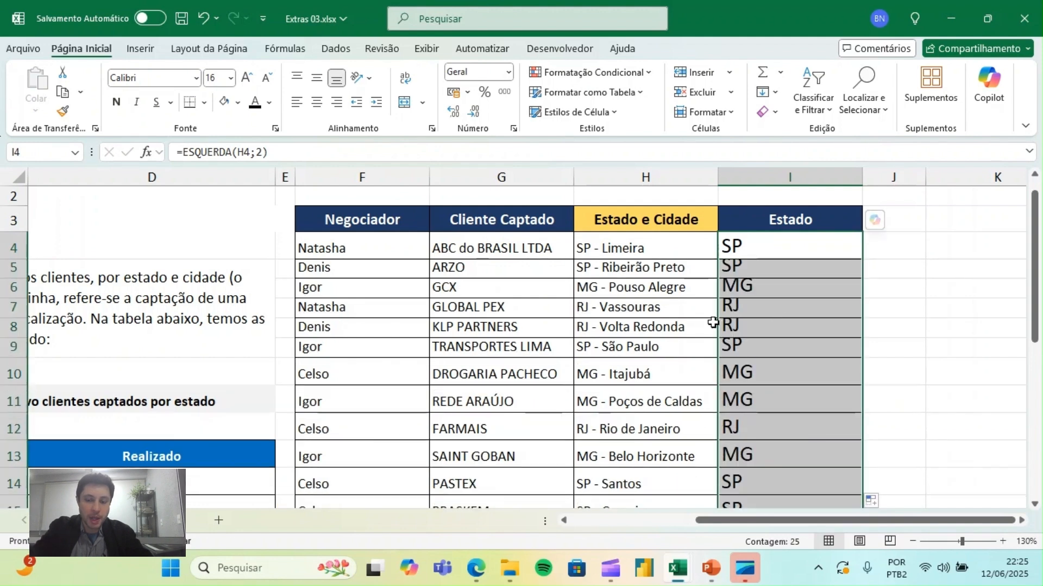
- Compare the filled Estado column with the Estado e Cidade column to check the extracted states
click(624, 314)
key(Down)
key(Down)
key(Down)
key(Down)
key(Down)
key(Down)
key(Down)
key(Down)
key(Up)
key(Up)
key(Up)
key(Up)
key(Up)
key(Up)
key(Up)
key(Up)
key(Up)
key(Up)
key(Up)
key(Up)
key(Up)
key(Up)
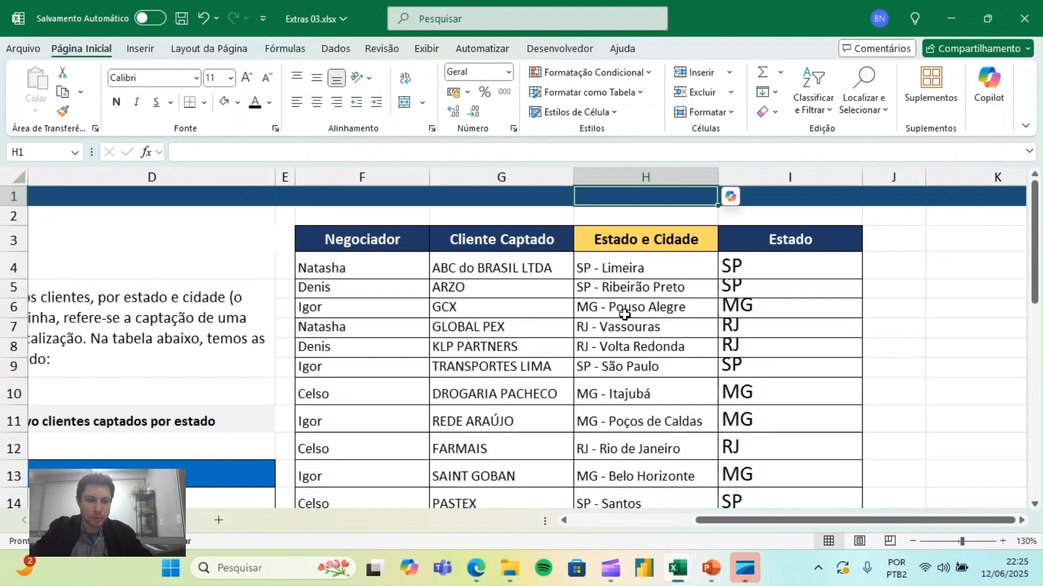
drag(842, 261, 803, 497)
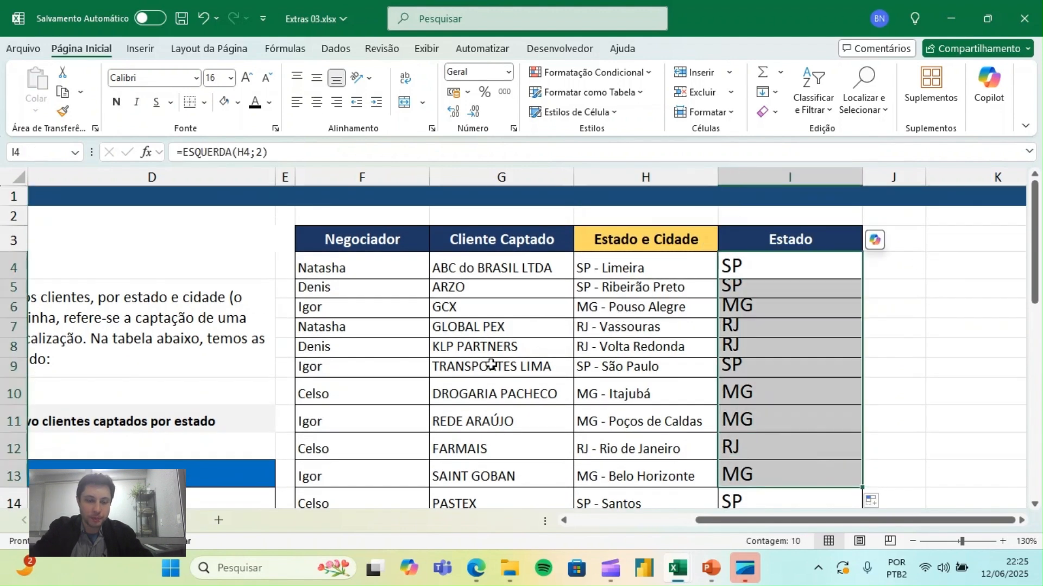
- Increase the font size of D14, the SP row's Realizado cell, to 18
click(163, 401)
key(Down)
key(Down)
key(Down)
key(Down)
key(Down)
key(Down)
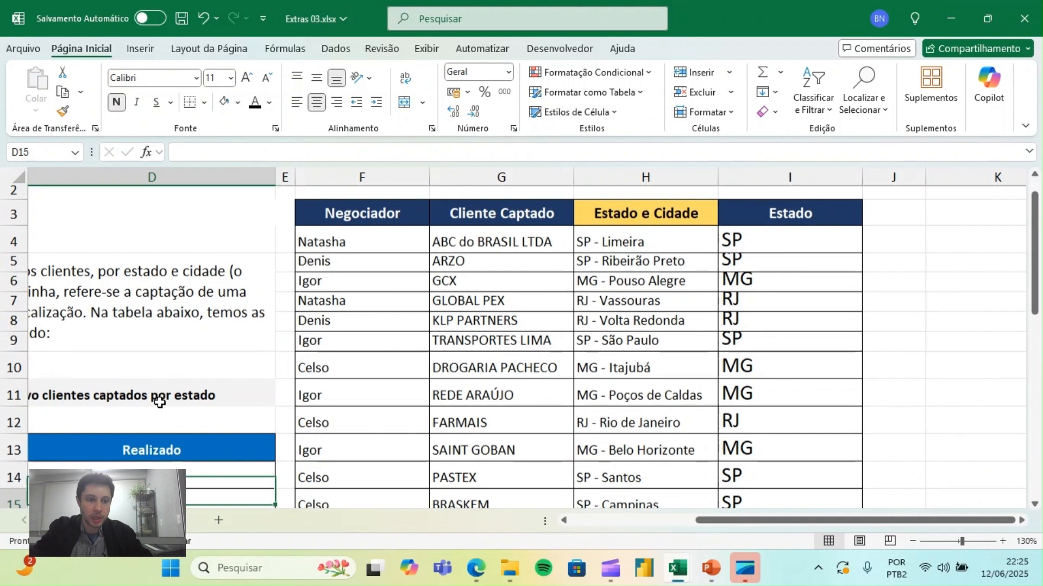
key(Left)
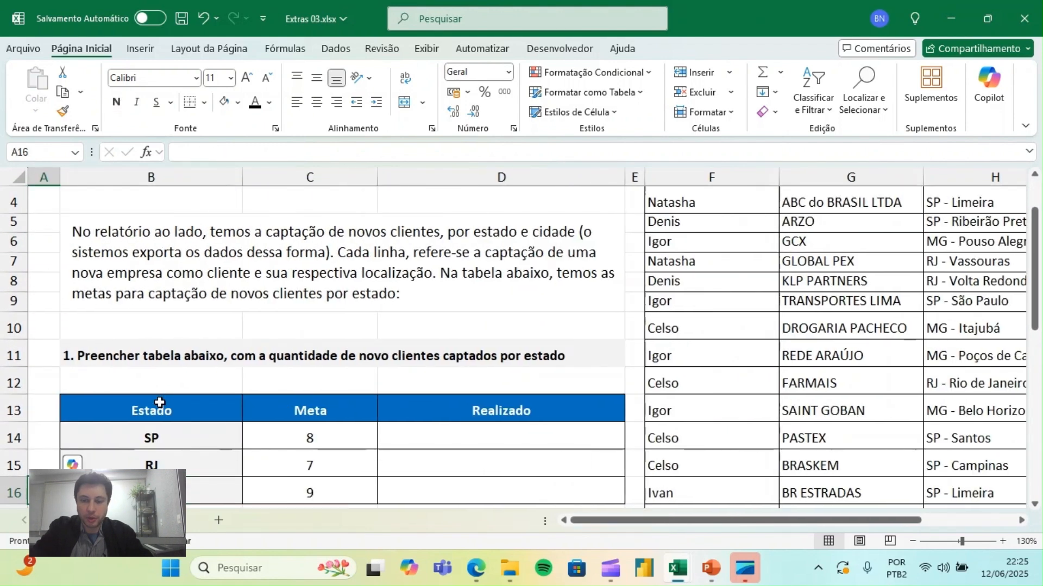
click(913, 542)
click(913, 542)
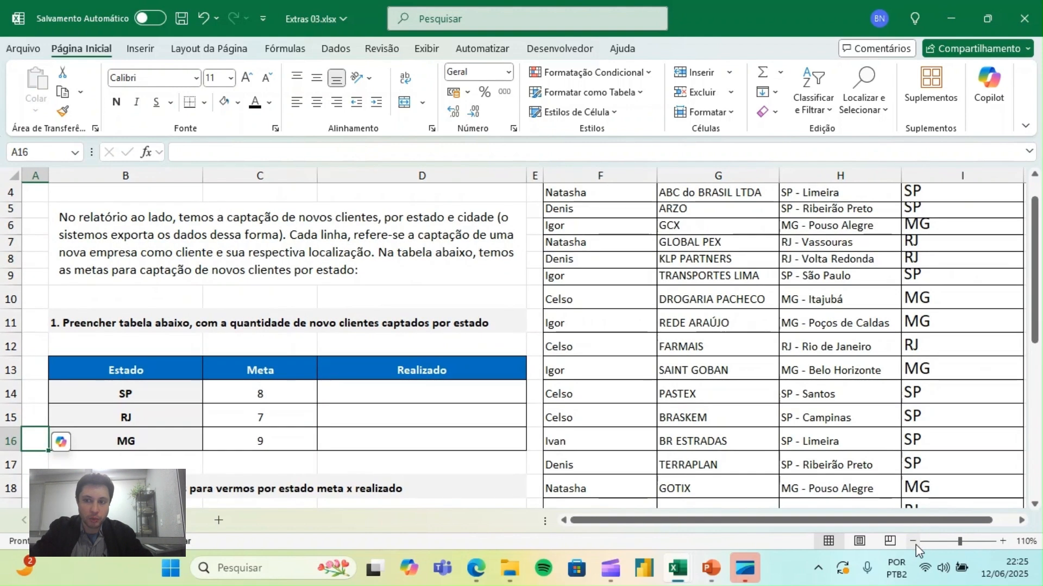
click(418, 374)
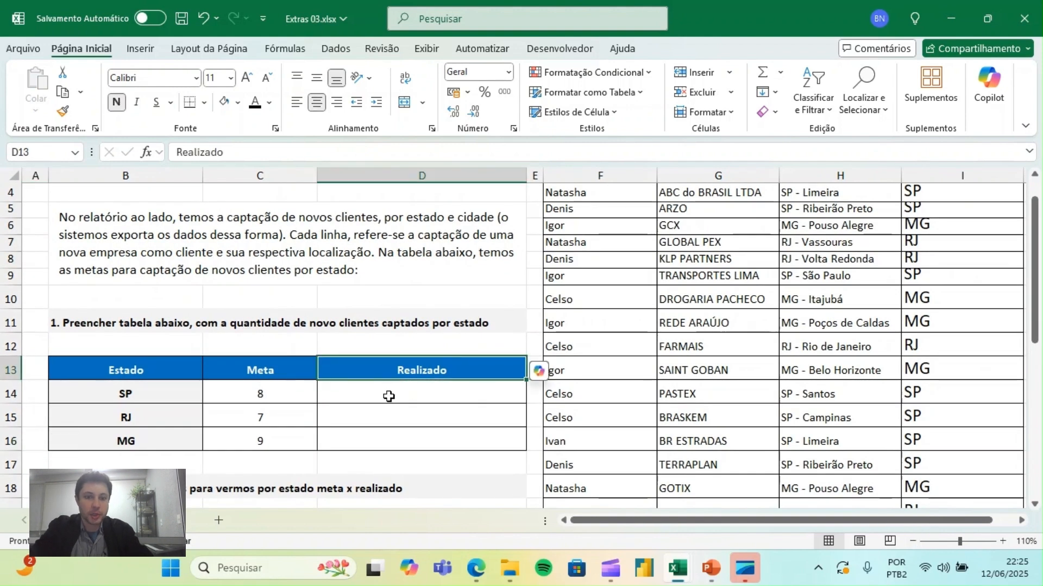
click(428, 396)
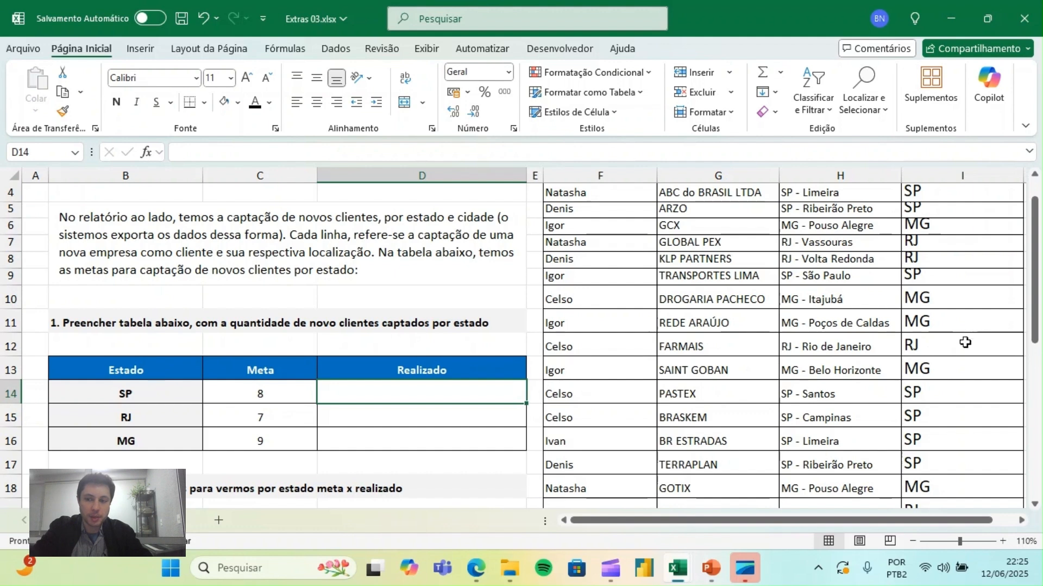
click(248, 81)
click(247, 82)
click(247, 81)
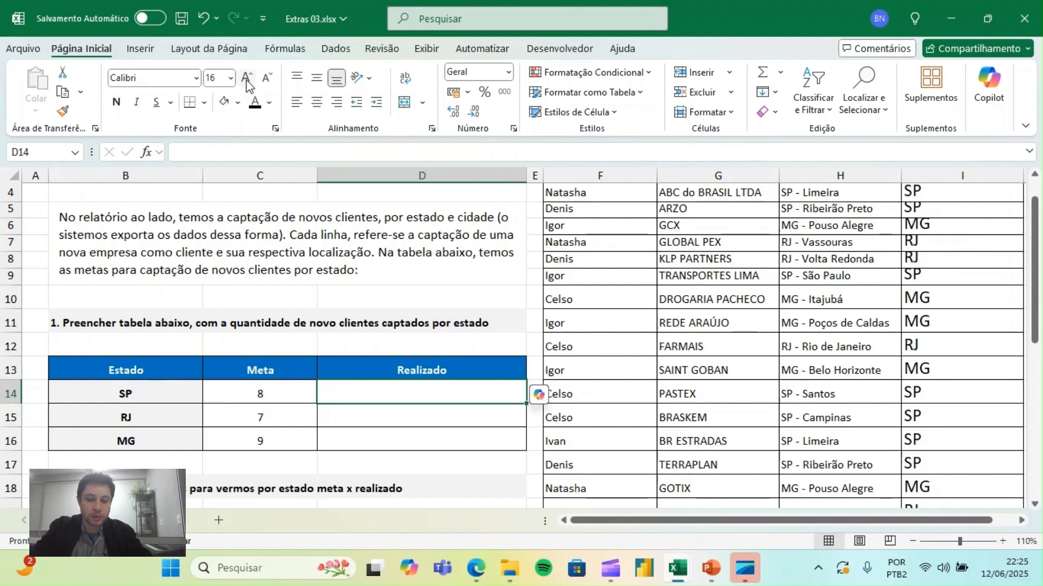
text(=)
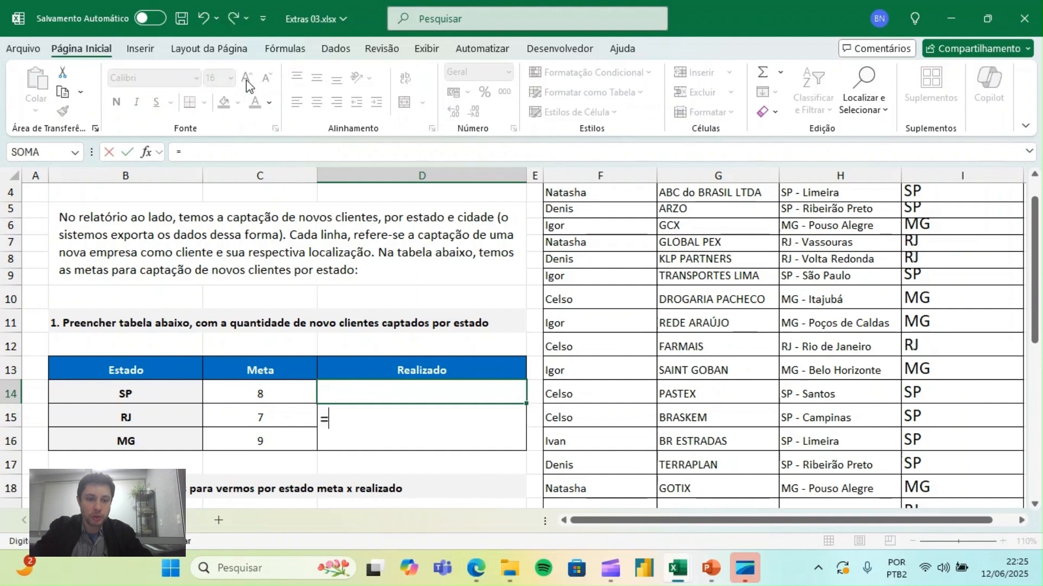
key(Escape)
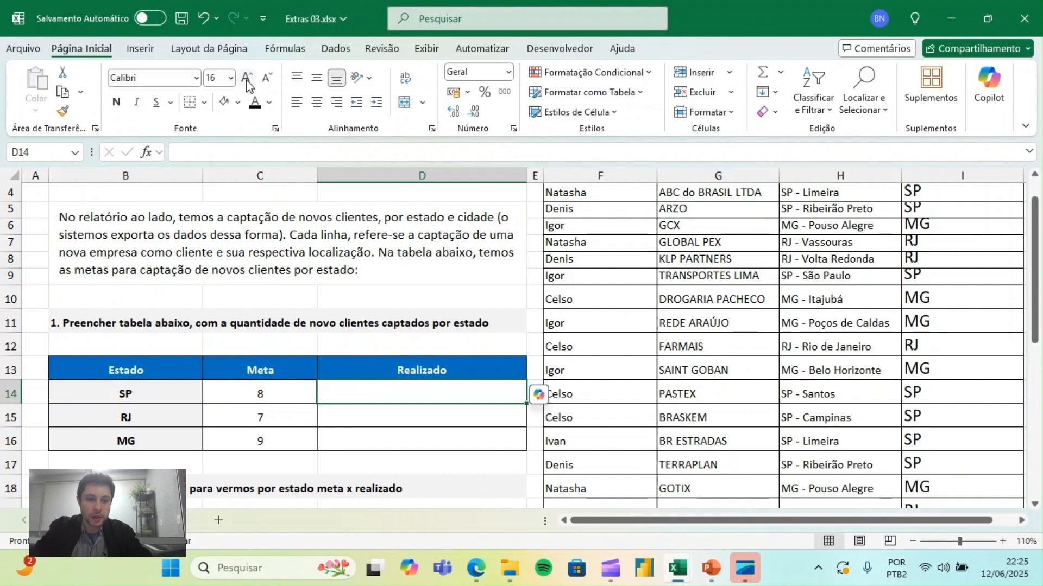
click(912, 541)
click(247, 78)
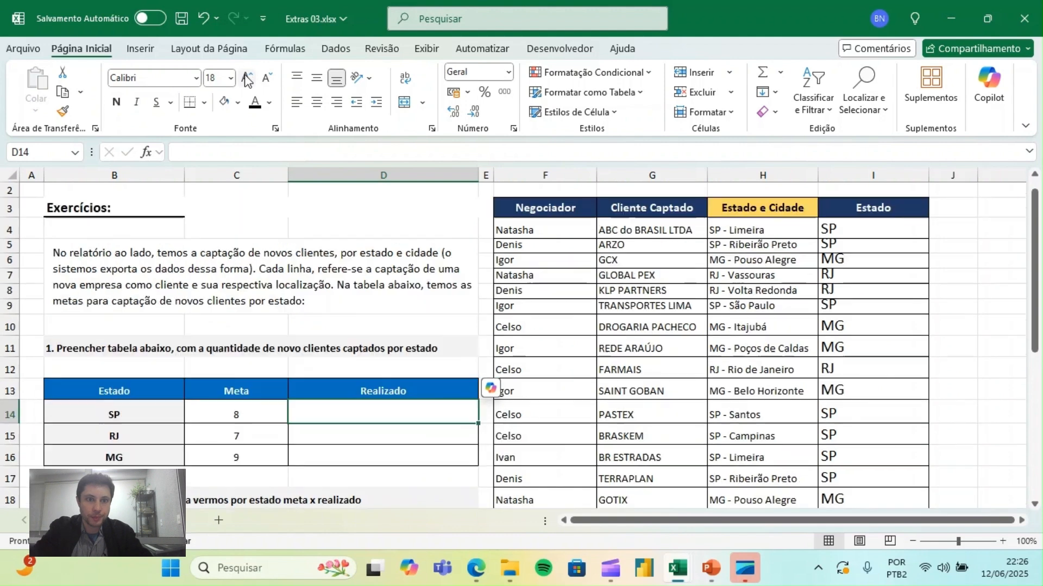
- Count the SP clients in D14 with =CONT.SE(I:I;B14) and fill the formula down to D16 for RJ and MG
text(=cont)
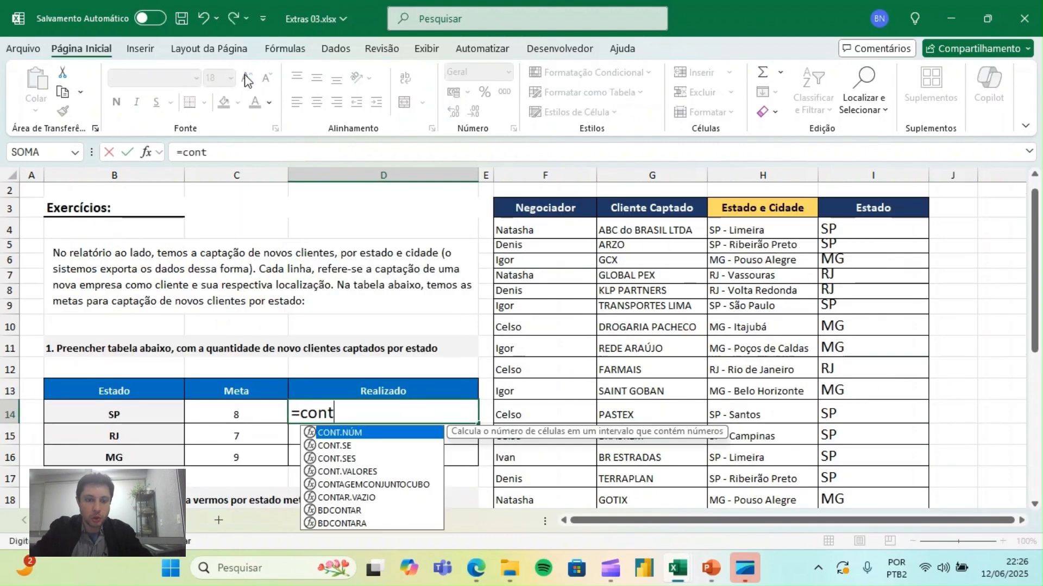
text(.)
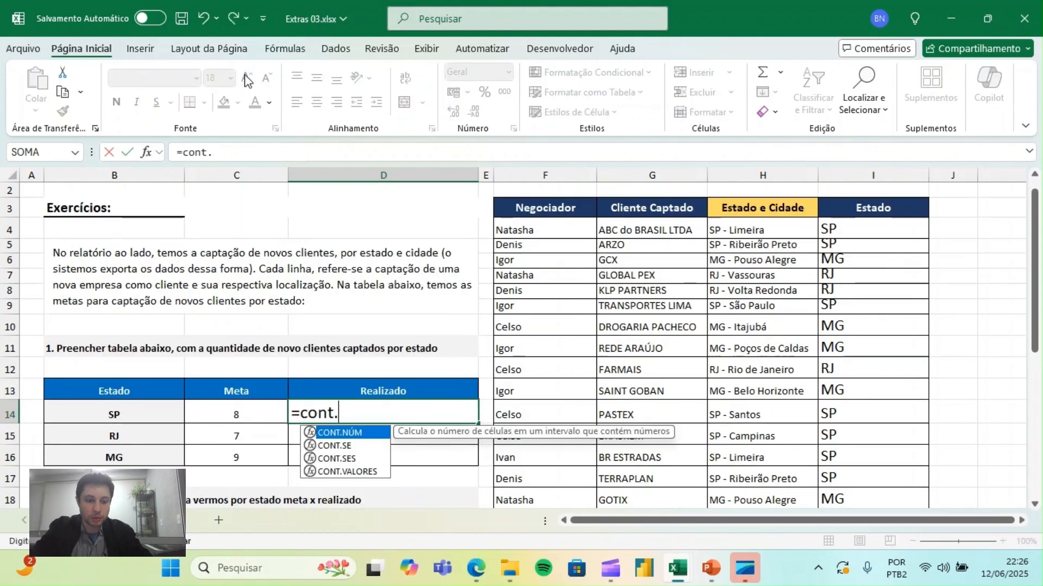
text(se)
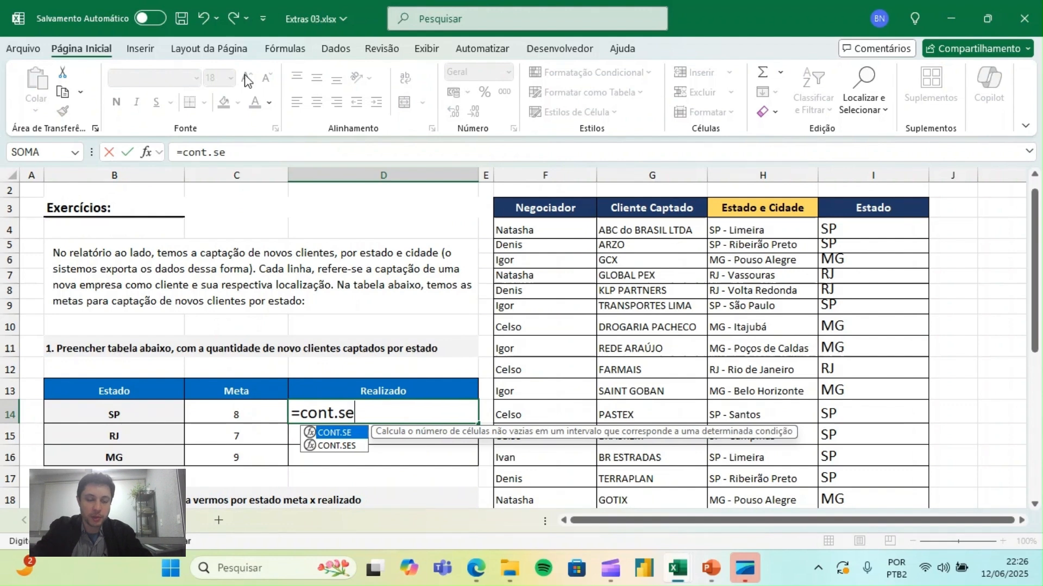
text(()
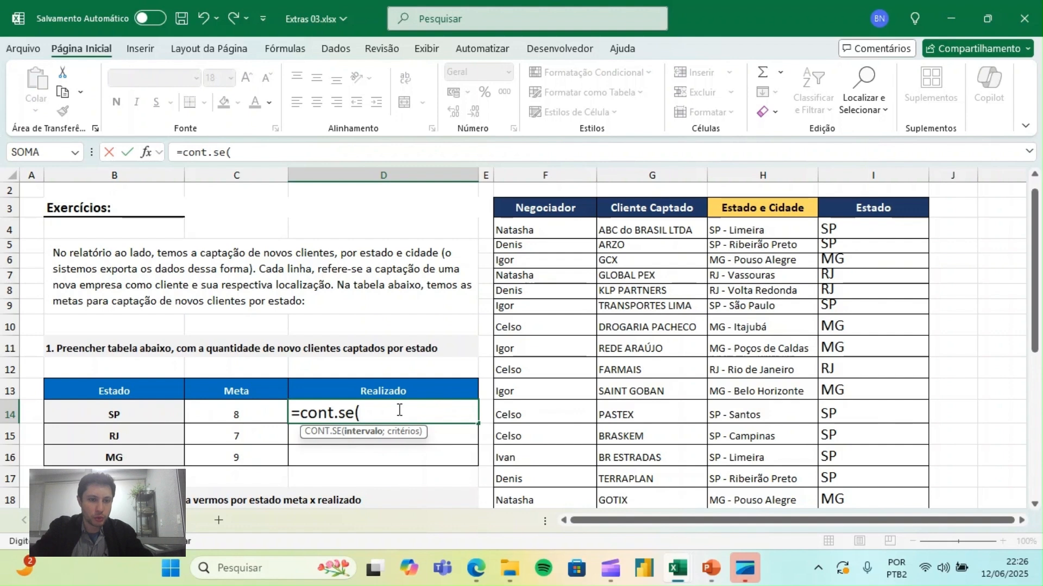
click(884, 174)
text(;)
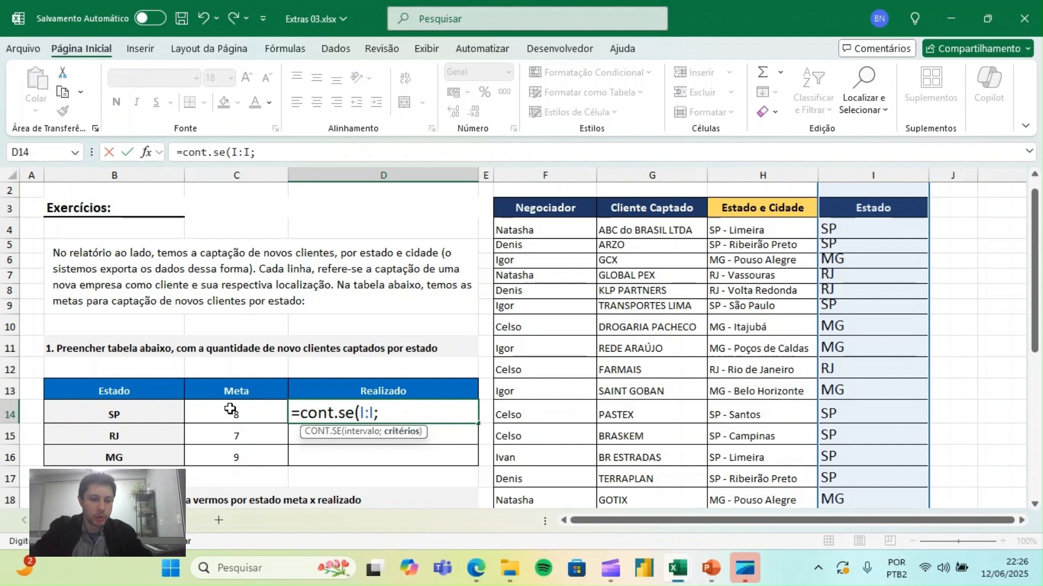
click(105, 416)
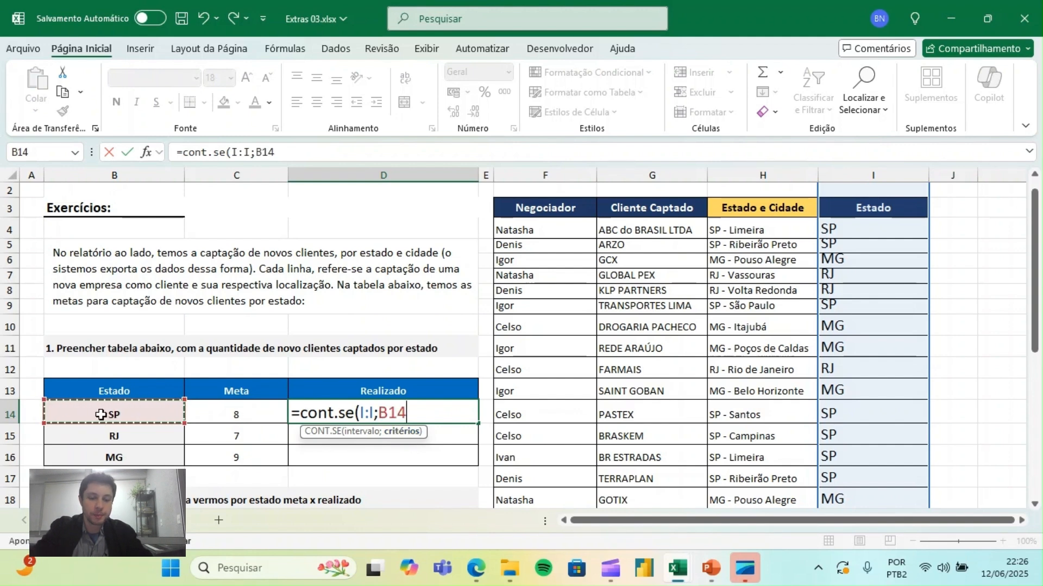
text())
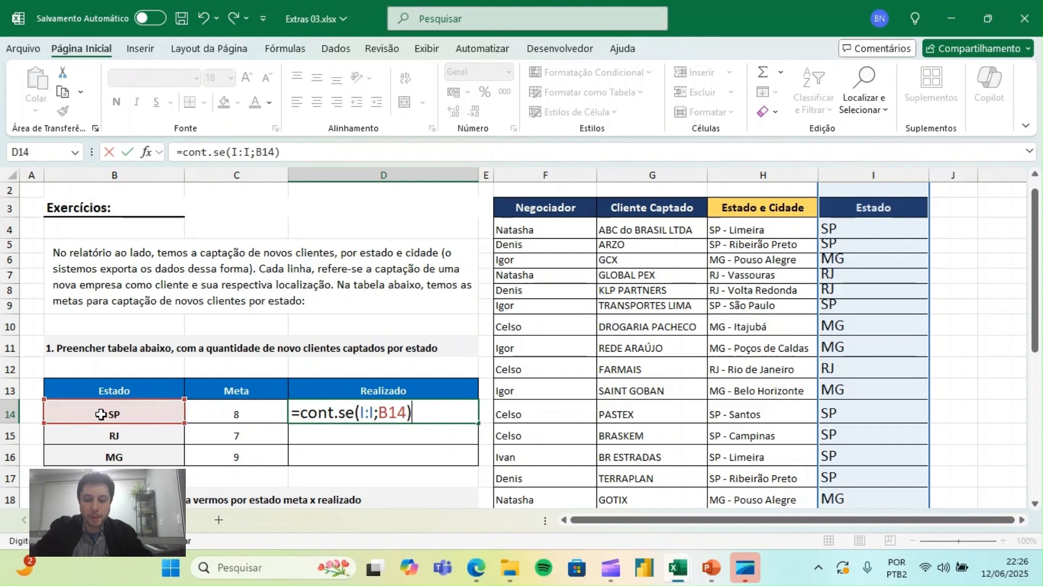
key(Return)
key(Up)
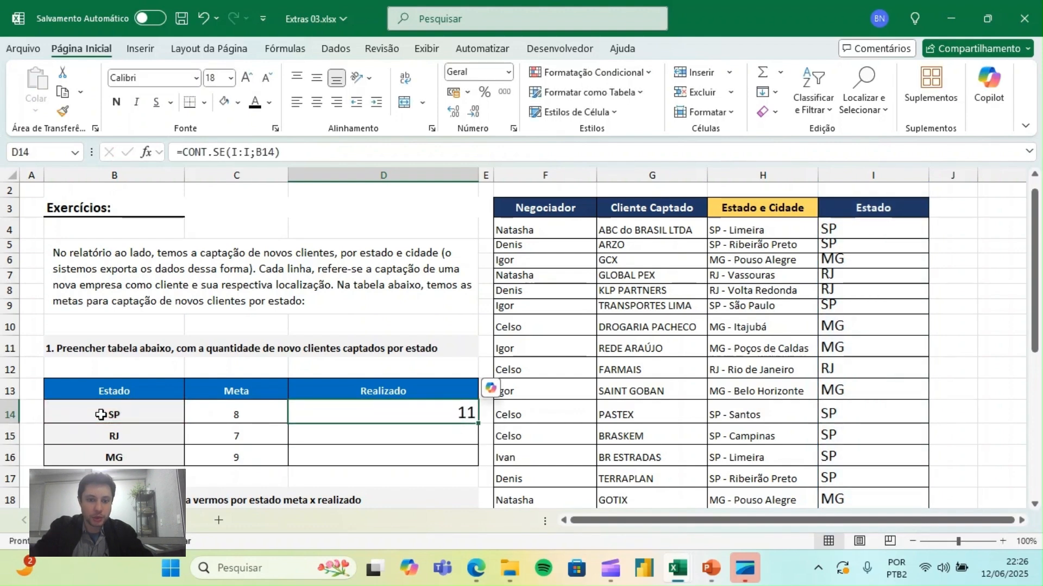
drag(477, 423, 476, 460)
- Inspect the copied formula in D15 to check its range and its criterion cell
double_click(454, 436)
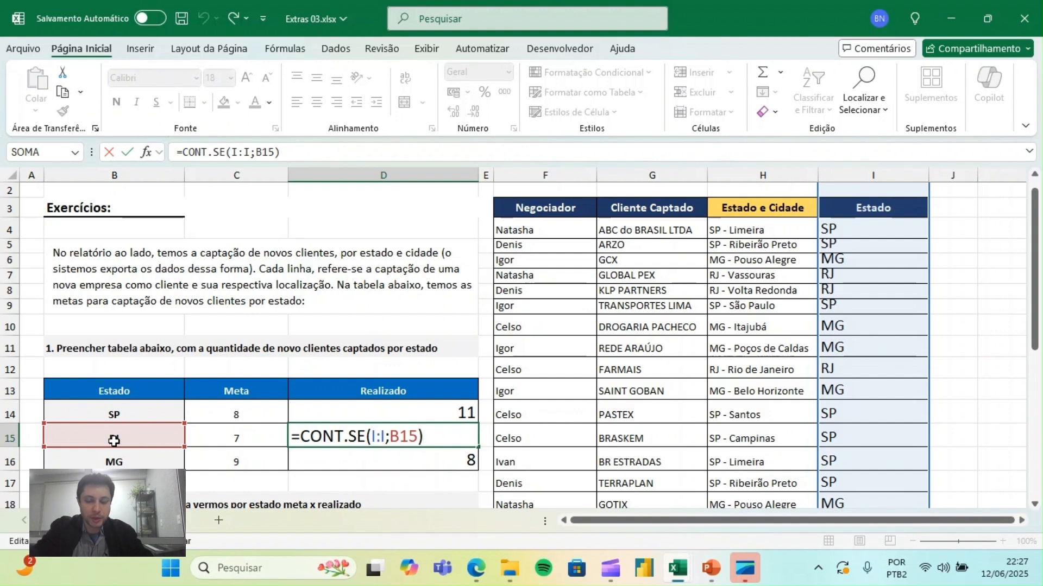
key(Return)
key(Left)
key(Left)
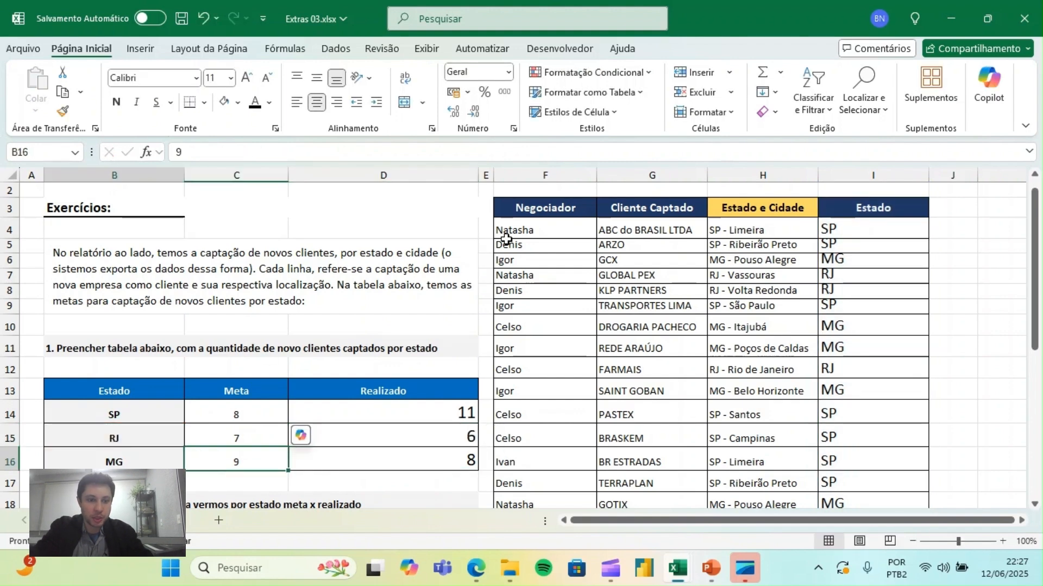
key(Right)
key(Right)
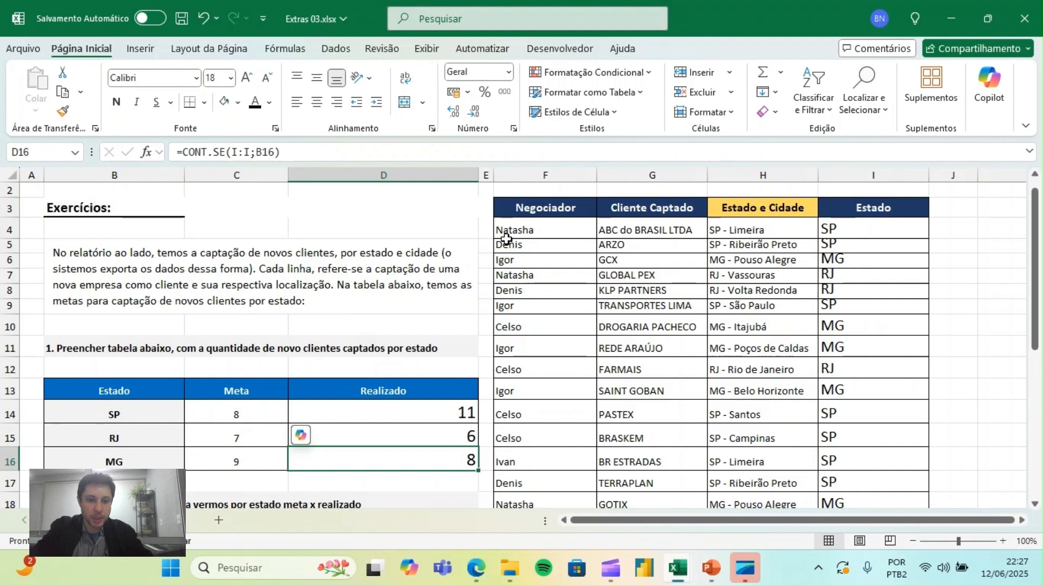
- Review the Meta and Realizado columns of the state table, comparing target and achieved clients per state
click(240, 397)
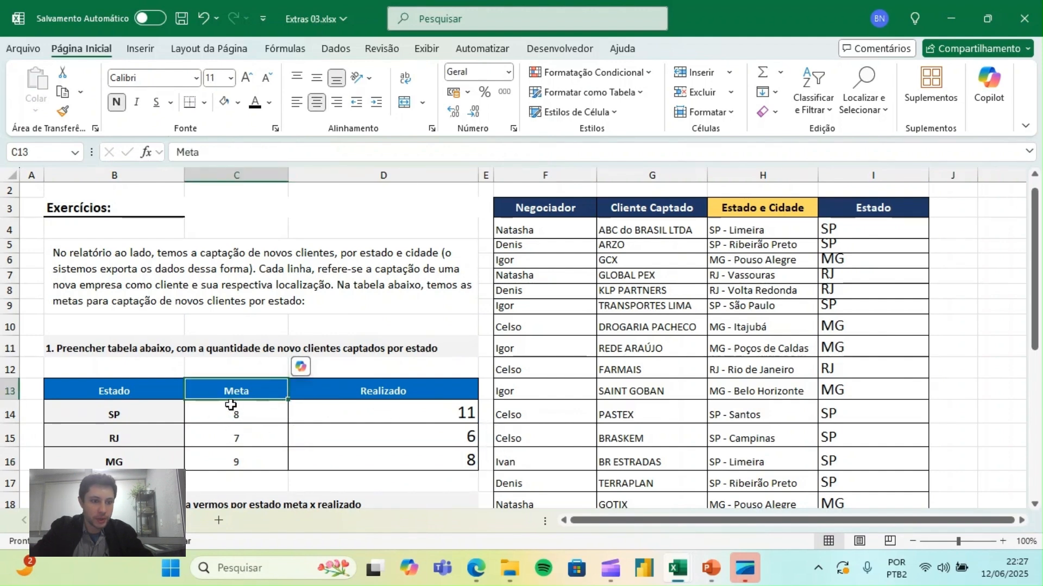
key(Down)
key(Down)
key(Down)
key(Up)
key(Up)
key(Up)
key(Down)
key(Down)
key(Down)
key(Up)
key(Up)
key(Up)
key(Right)
key(Down)
key(Down)
key(Down)
key(Up)
key(Up)
key(Up)
- Centre the Realizado values in D14:D16 horizontally
key(Down)
key(Down)
key(Down)
key(Down)
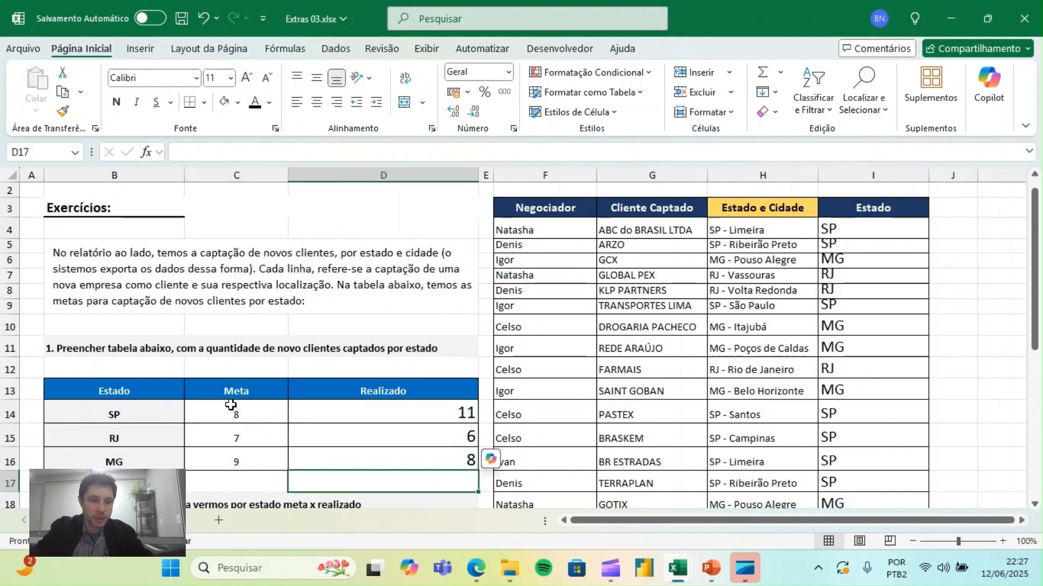
key(Down)
key(Down)
key(Down)
key(Down)
key(Down)
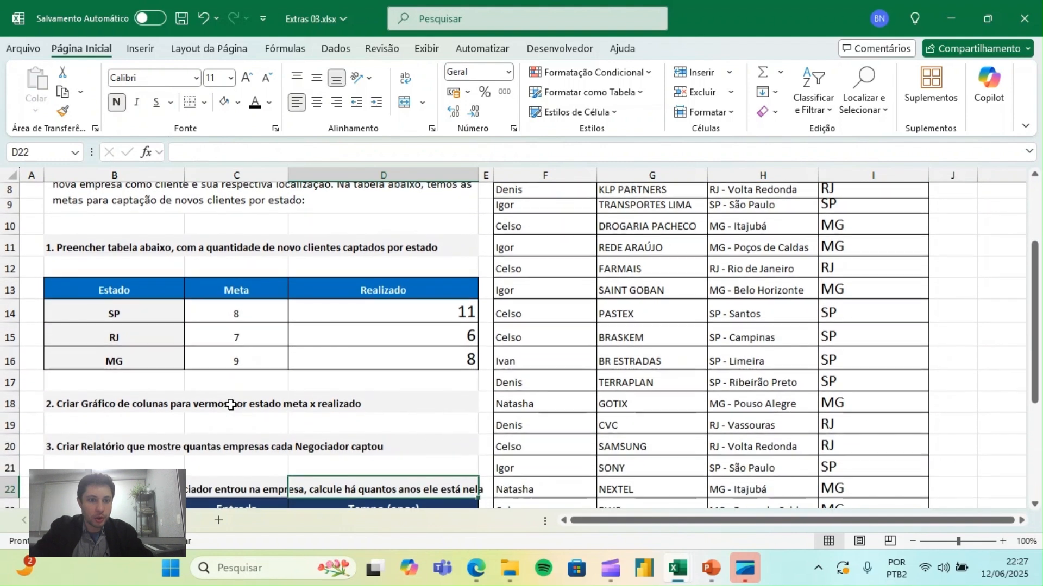
drag(460, 307, 403, 354)
click(318, 103)
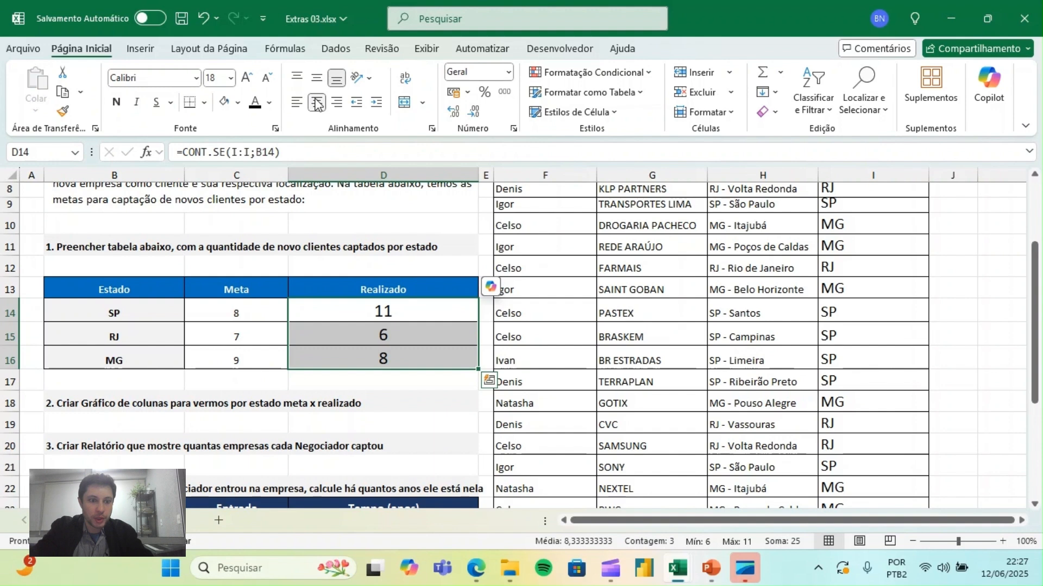
key(Left)
key(Left)
key(Left)
key(Down)
key(Down)
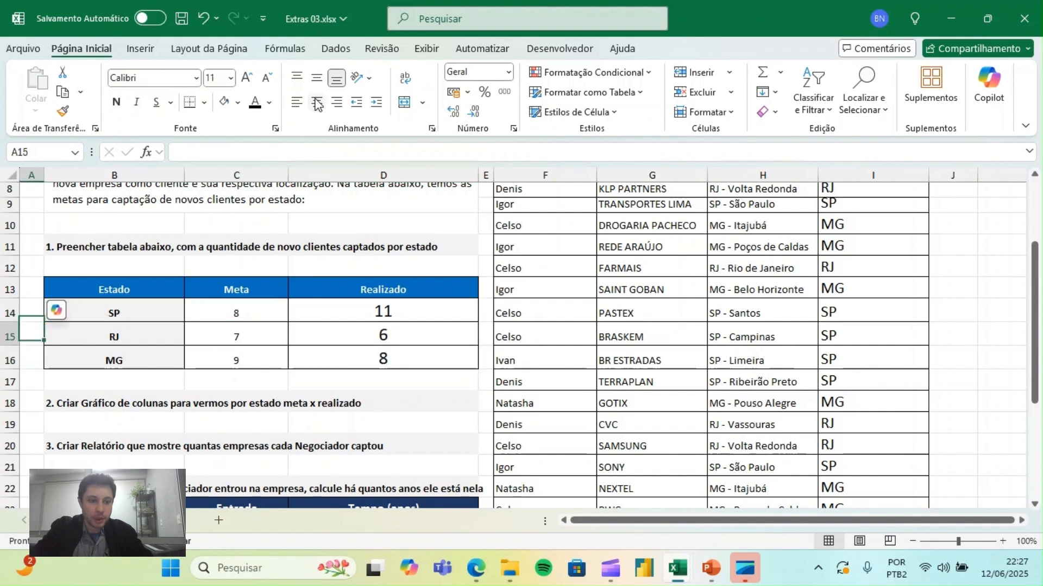
key(Right)
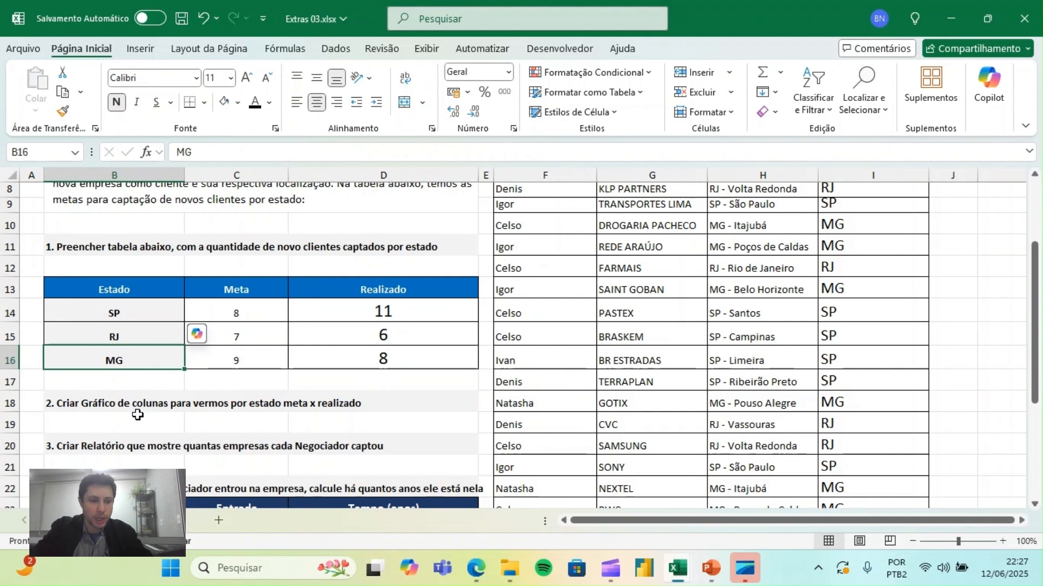
- Insert a 2D clustered column chart from the Estado, Meta and Realizado table in B13:D16
click(117, 406)
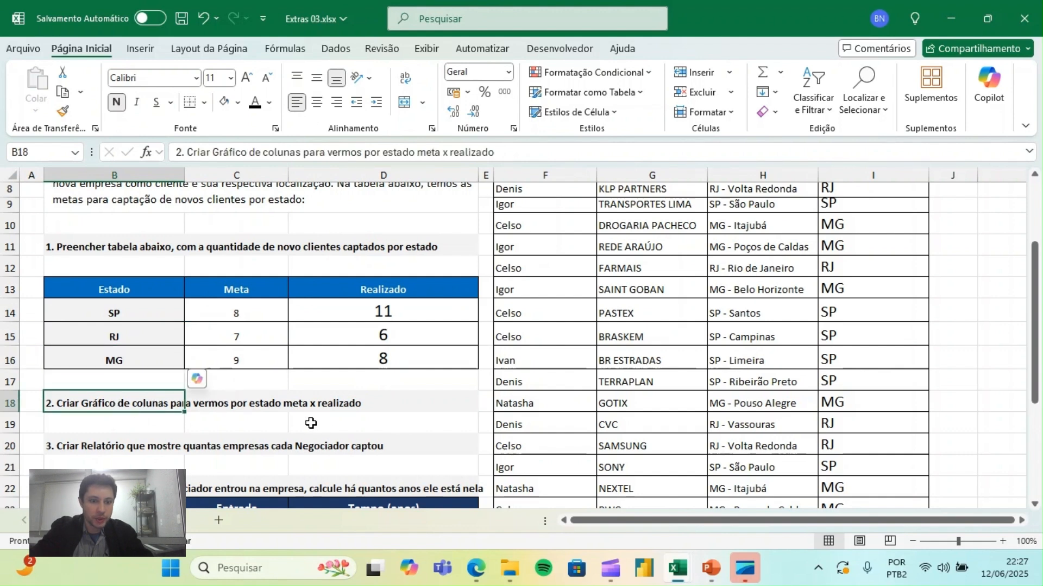
click(393, 422)
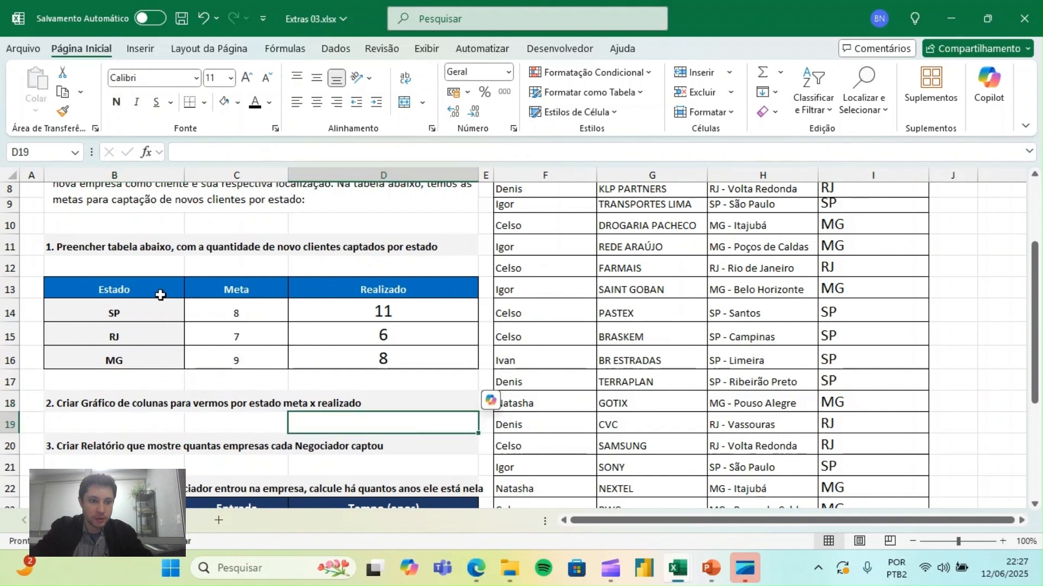
drag(145, 288, 331, 363)
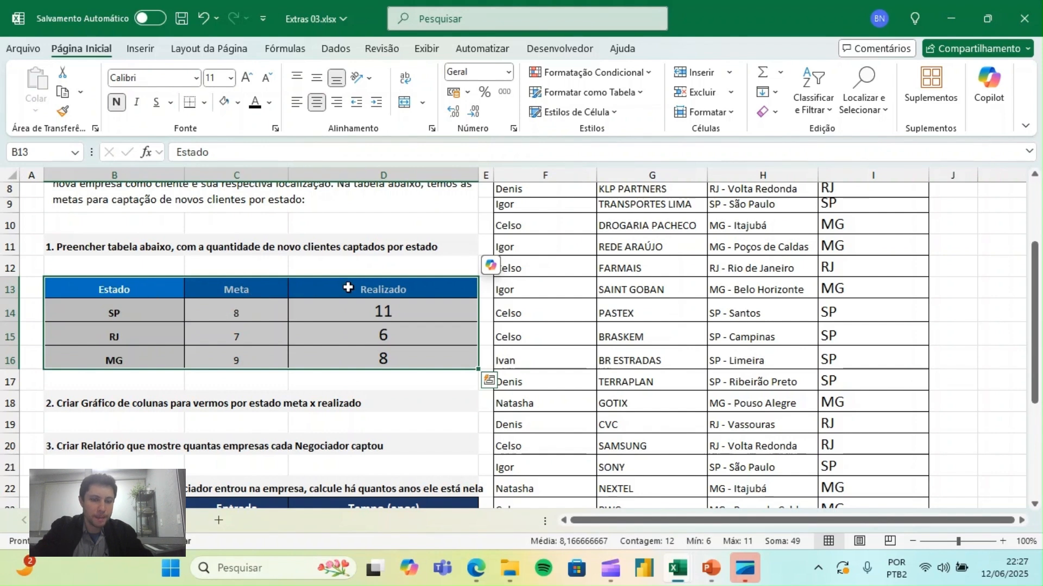
click(140, 48)
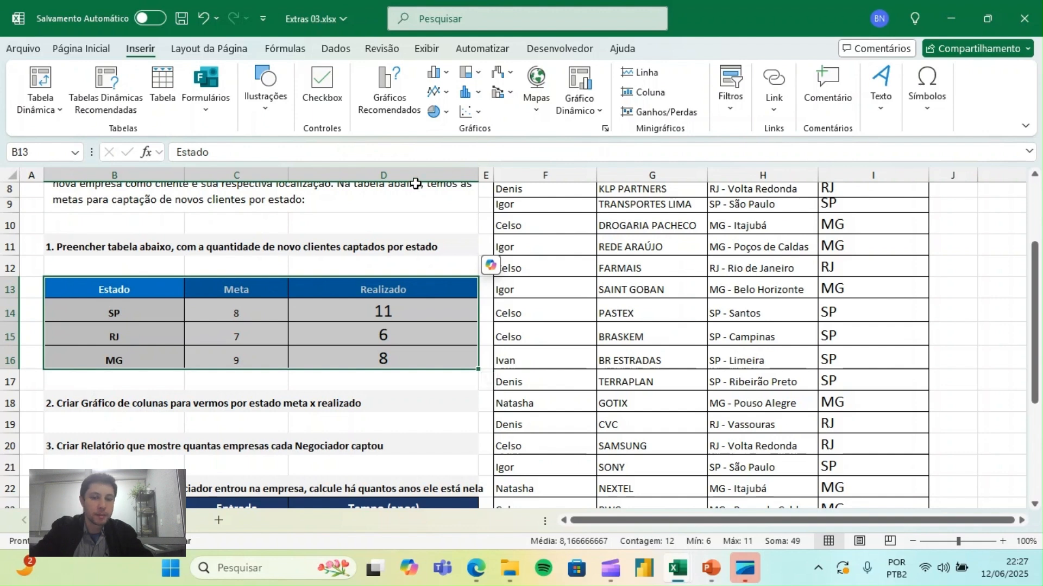
click(439, 77)
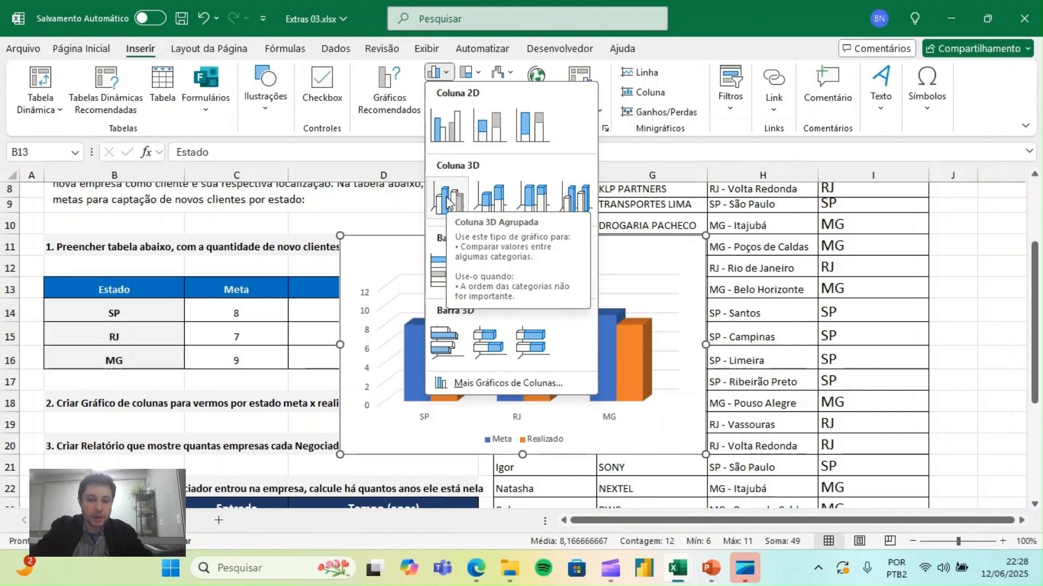
click(449, 132)
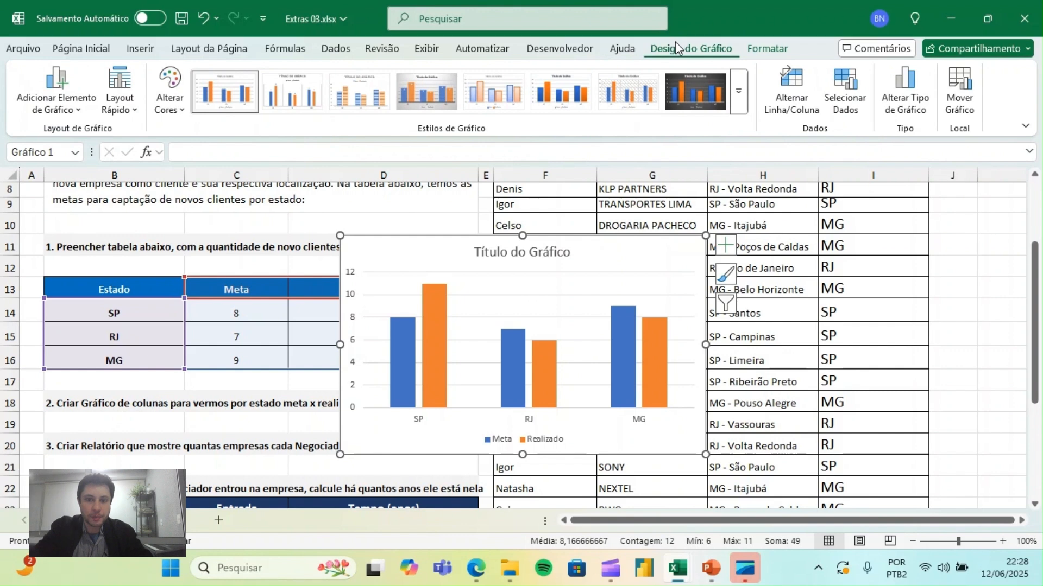
- Apply the dark chart style and the quick layout with data labels and the legend under the title
click(858, 246)
click(680, 251)
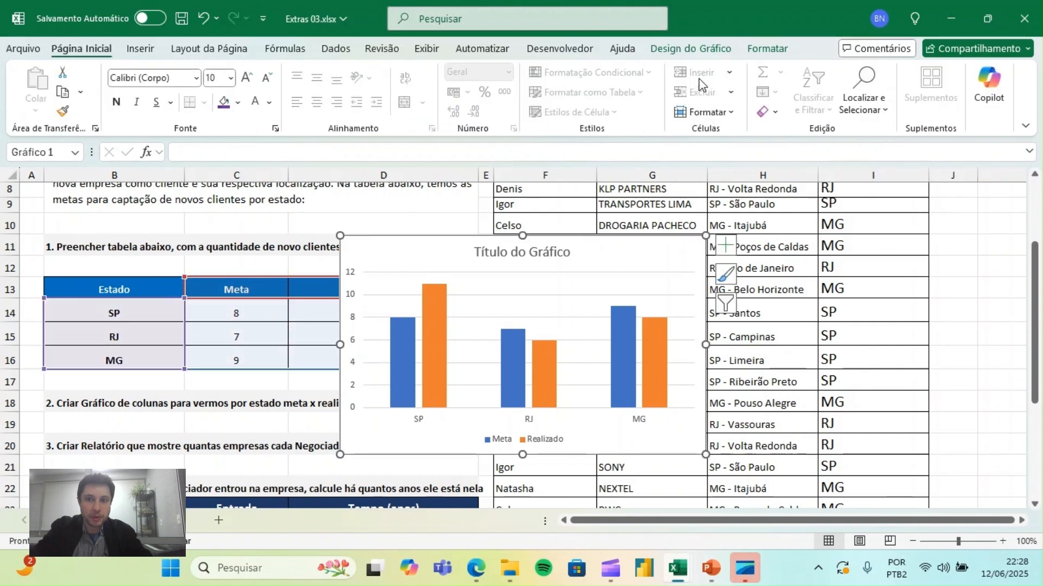
click(686, 52)
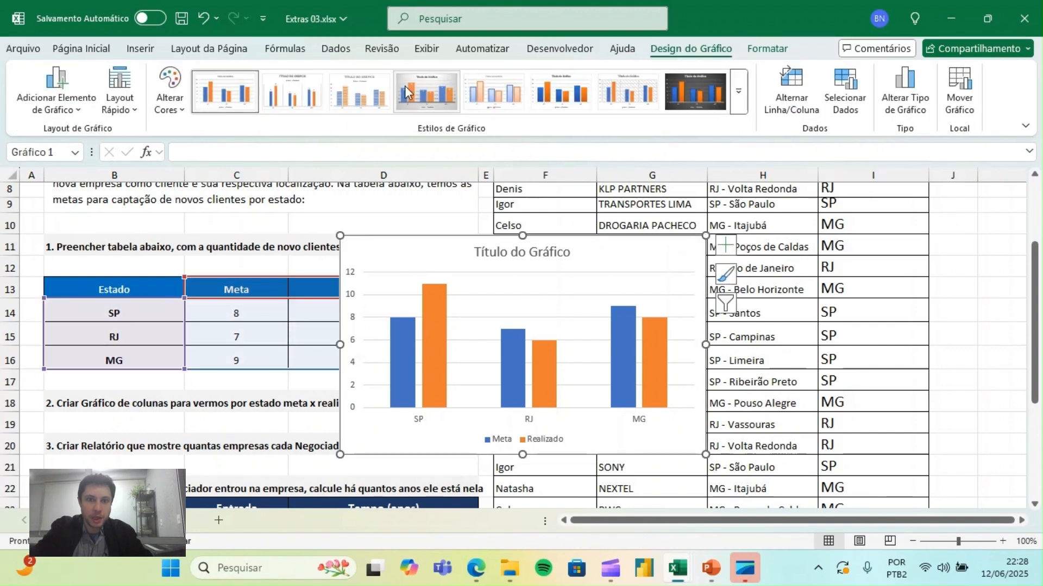
click(698, 89)
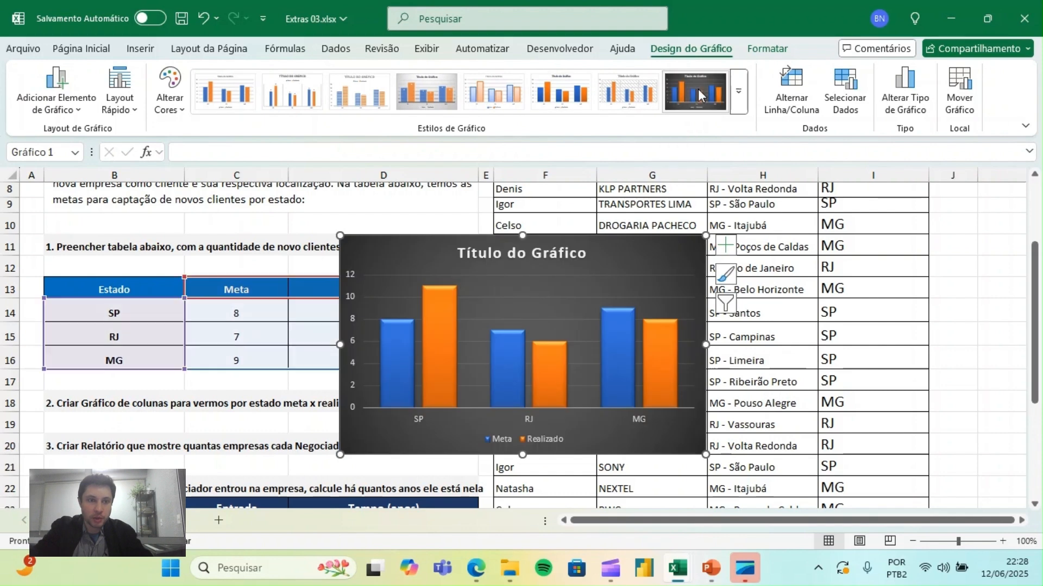
click(122, 109)
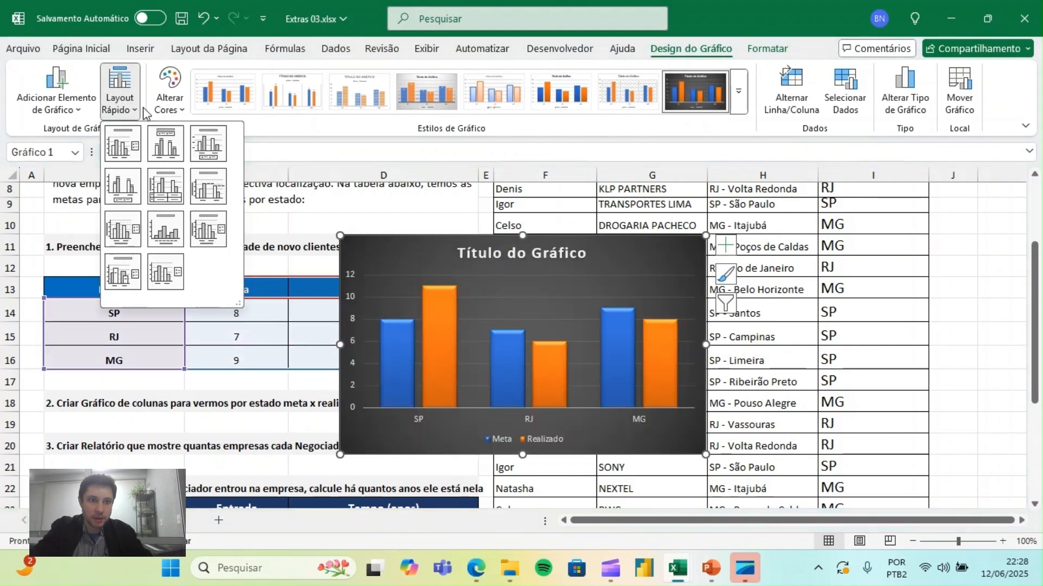
click(166, 142)
- Recolour the chart series blue and grey, and shorten the chart slightly by lowering its upper edge
click(179, 103)
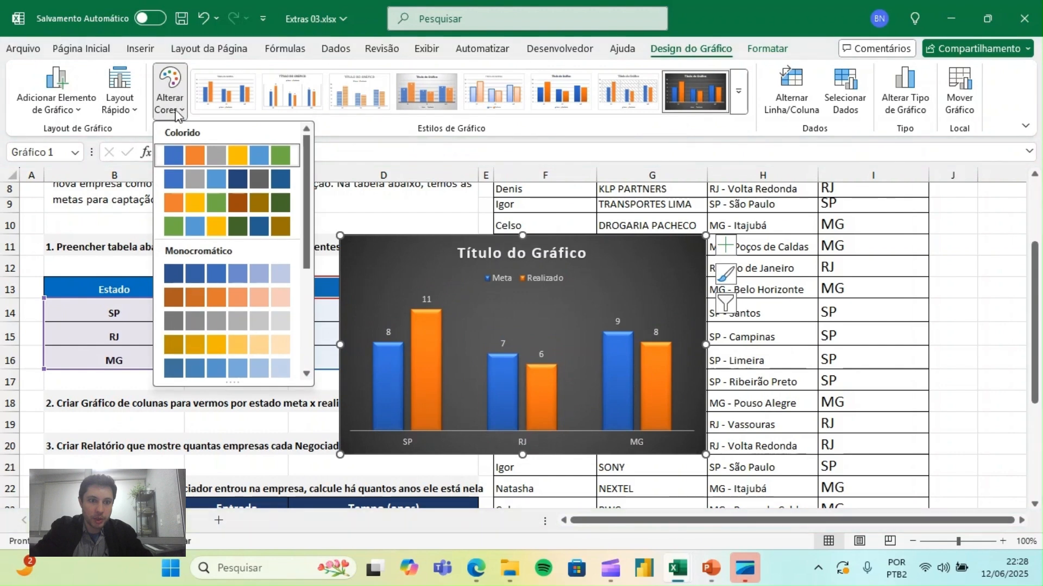
key(Escape)
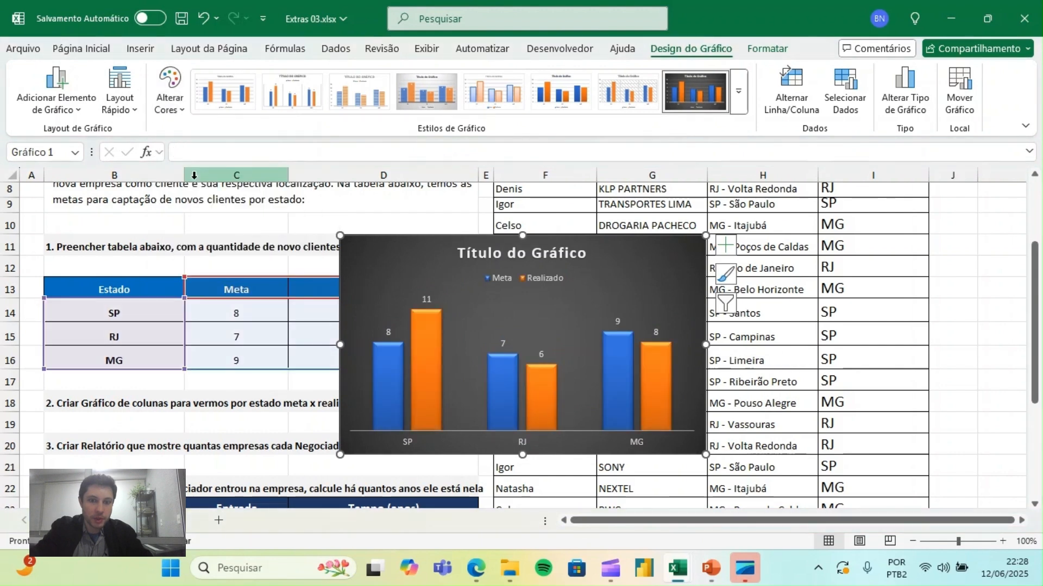
click(624, 83)
drag(522, 236, 520, 259)
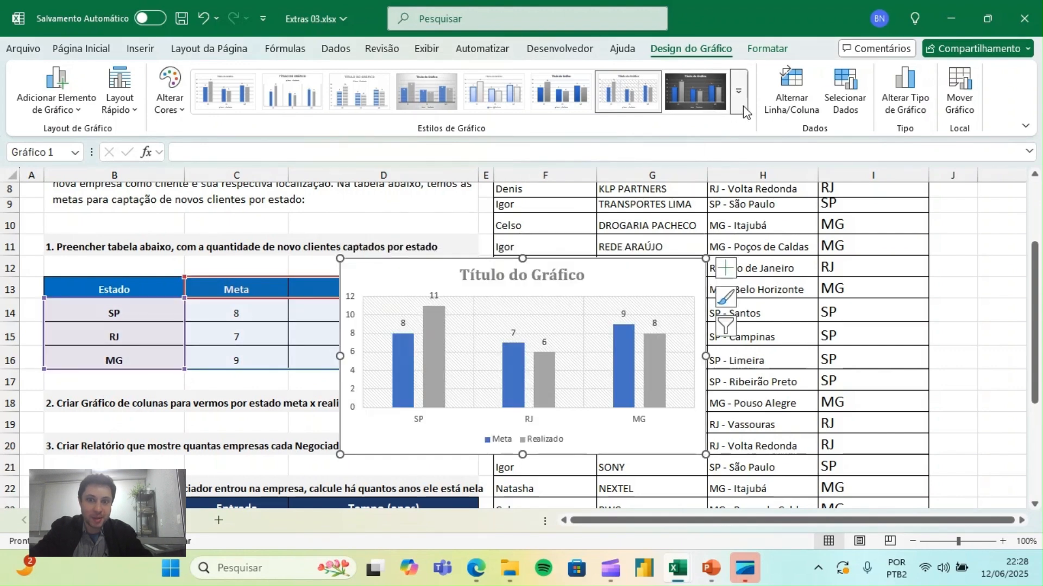
- Apply the white chart style with gradient-filled columns and set the chart title to "Comparativo"
click(743, 105)
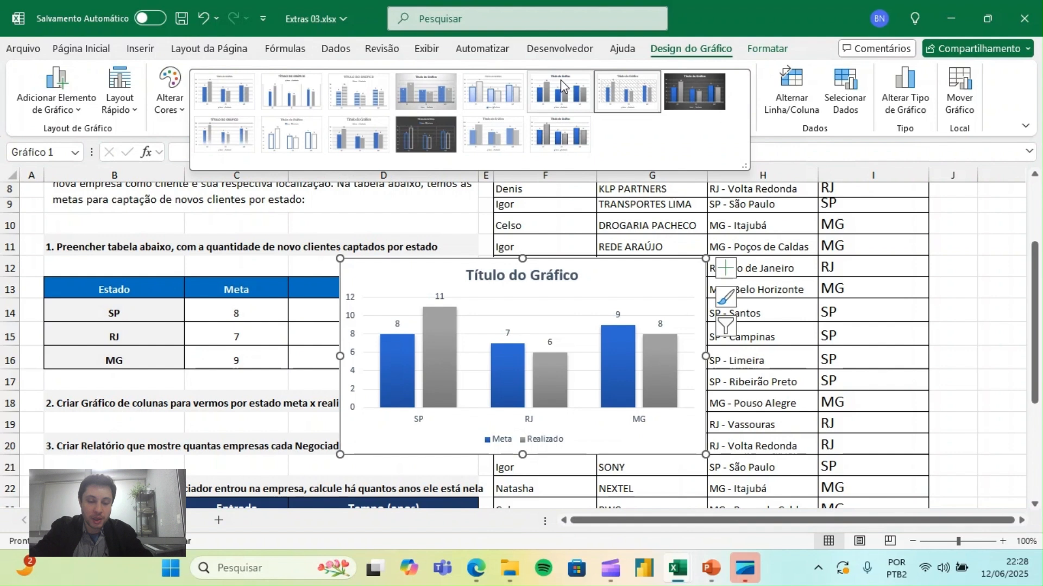
click(560, 80)
click(500, 272)
click(500, 271)
key(ctrl+a)
text(Com)
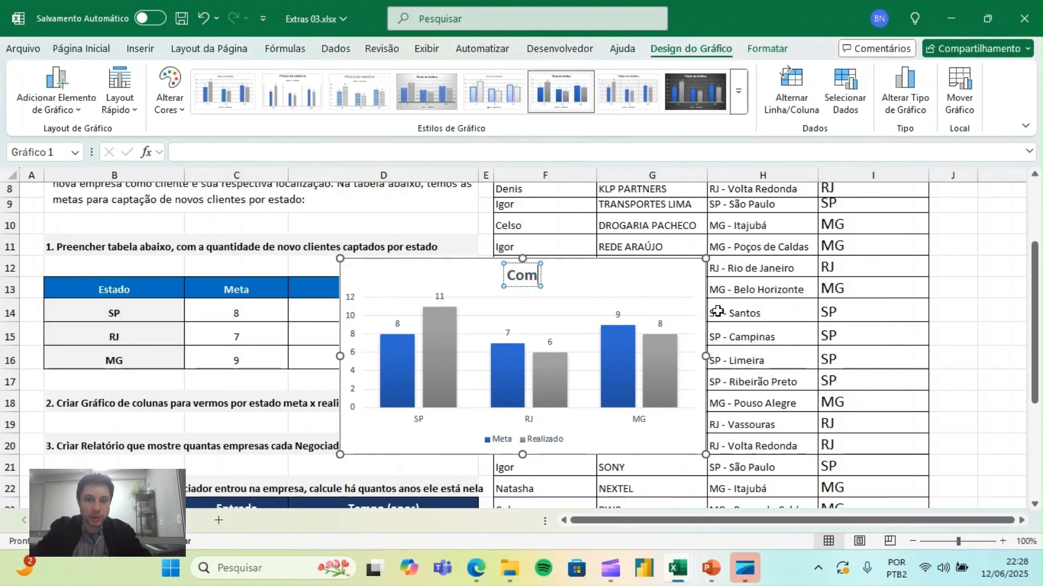
text(parativo)
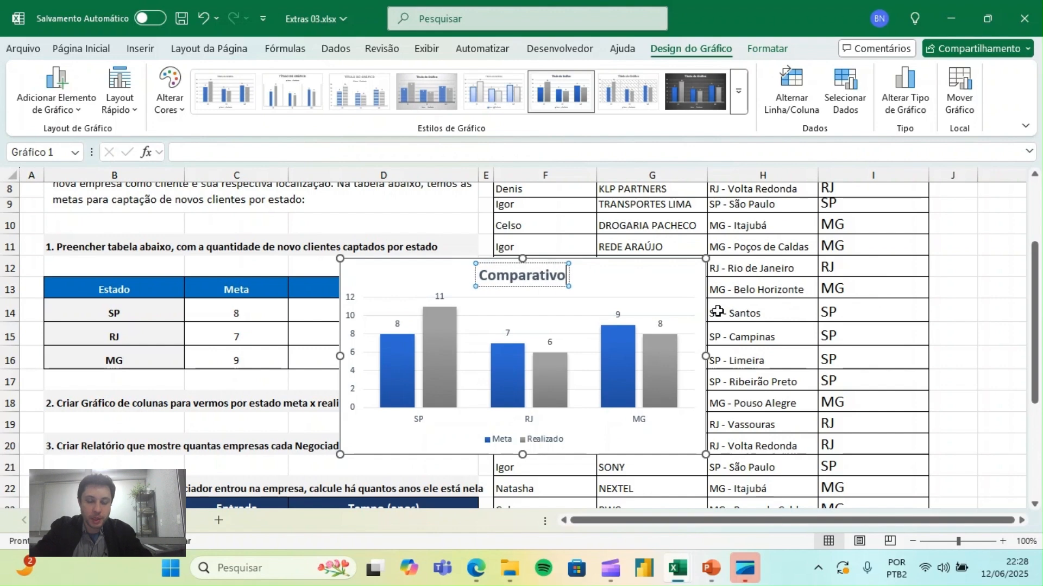
click(652, 275)
- Move the chart off the tables into the free area from column J onward, and go to exercise 3 in B20
drag(368, 270, 971, 248)
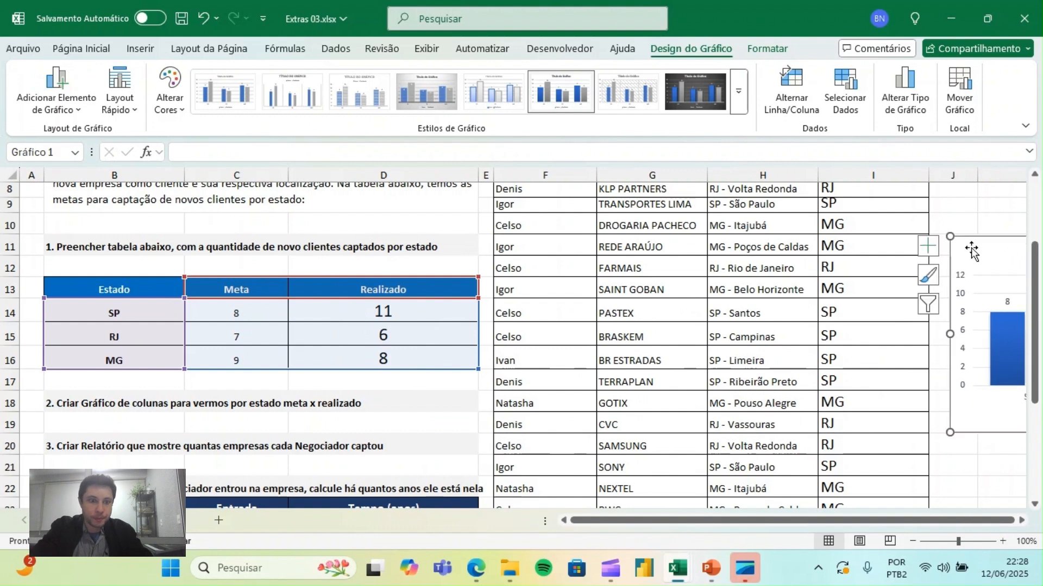
click(120, 410)
key(Down)
key(Down)
key(Down)
key(Down)
key(Down)
key(Down)
key(Down)
key(Down)
key(Down)
key(Down)
key(Down)
click(82, 310)
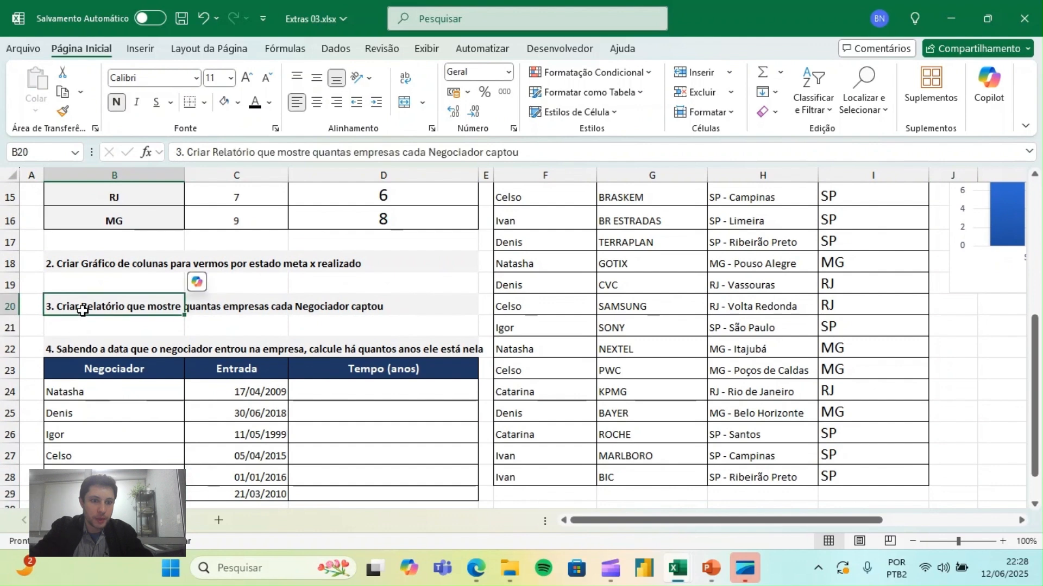
- Try placing the chart over the client table and making row 19 taller, and undo the row height change
click(973, 285)
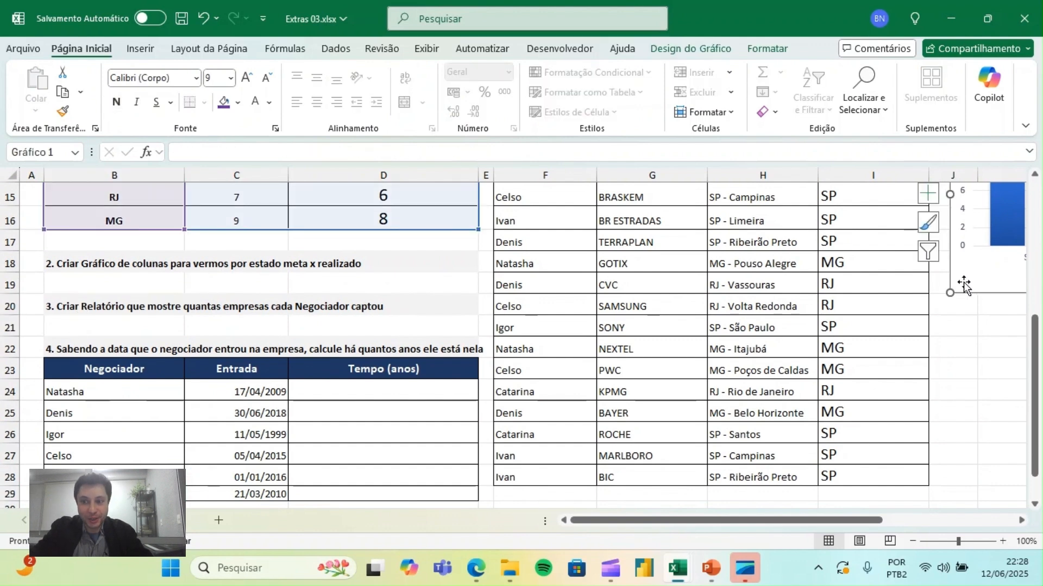
drag(962, 282, 954, 381)
drag(958, 392, 535, 405)
drag(10, 296, 5, 317)
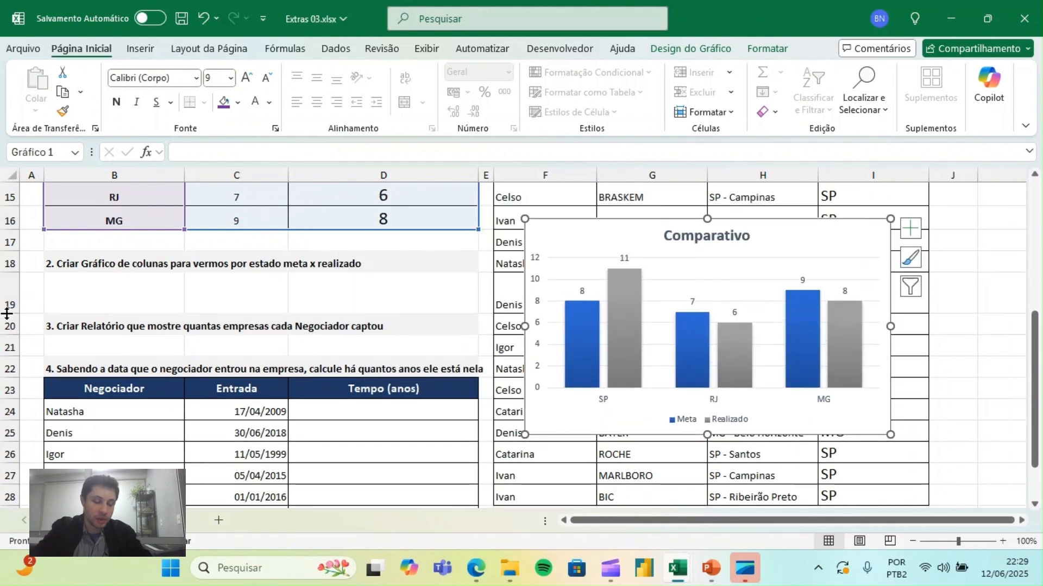
key(ctrl+z)
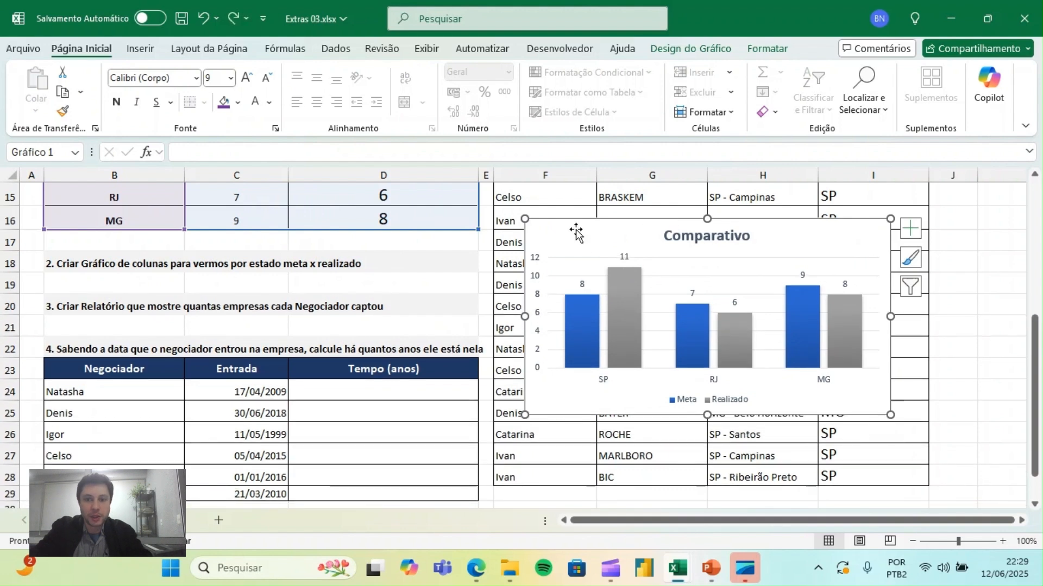
- Move the Comparativo chart back beside the client table, starting in column J
drag(554, 229, 988, 226)
click(188, 313)
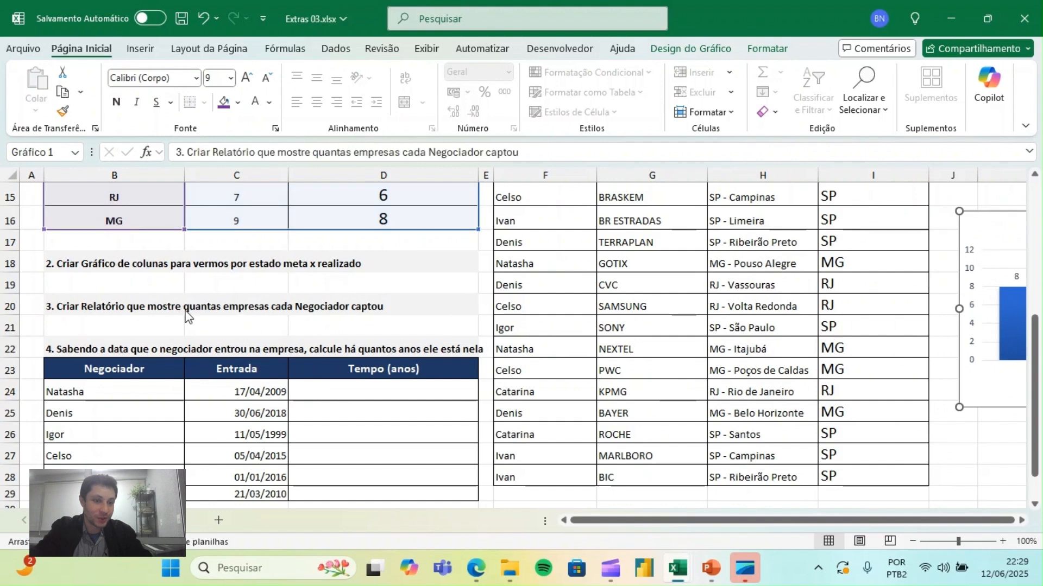
click(391, 375)
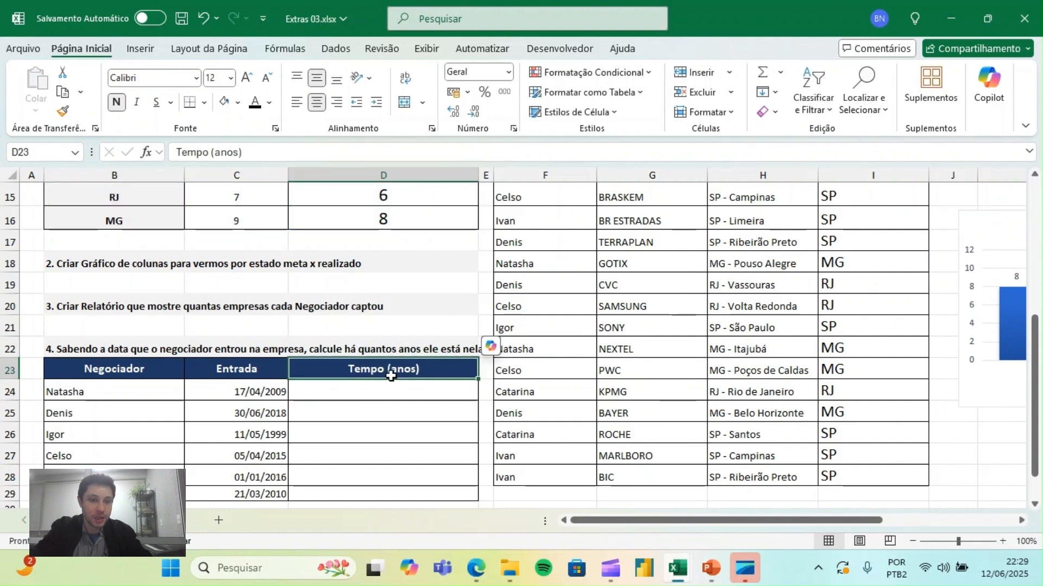
- Review exercise 3's request for companies captured per Negociador and check the headers of the client table
click(130, 313)
key(Right)
key(Left)
key(Right)
key(Right)
key(Right)
key(Right)
key(Right)
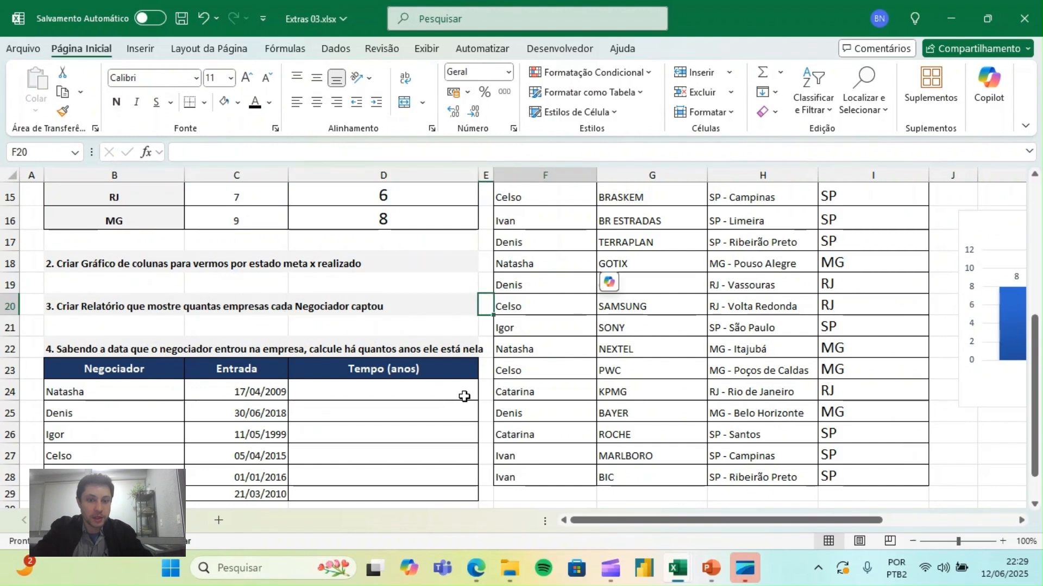
key(Up)
key(Up)
key(Up)
key(Up)
key(Up)
key(Up)
key(Up)
key(Up)
key(Up)
key(Up)
key(Up)
key(Up)
key(Up)
key(Up)
key(Up)
key(Up)
key(Up)
key(Up)
key(Up)
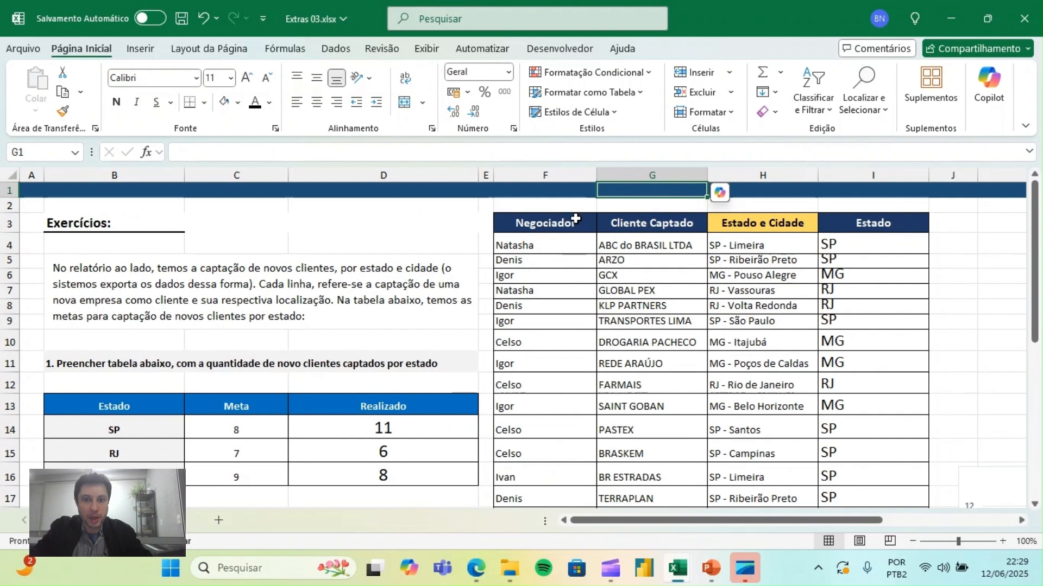
- Create a pivot table on a new worksheet from the whole client table F3:I28
click(575, 218)
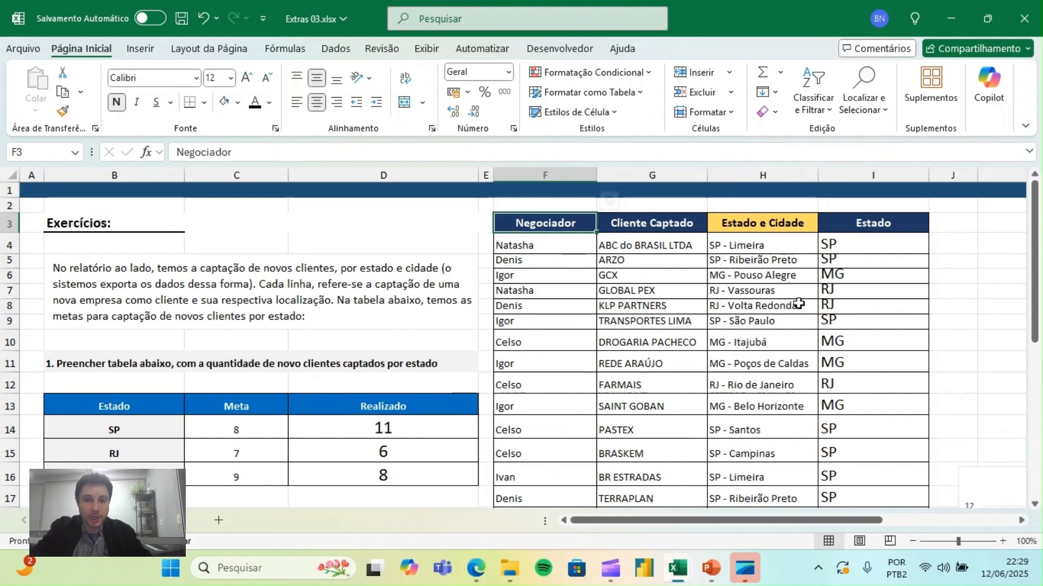
key(ctrl+shift+Right)
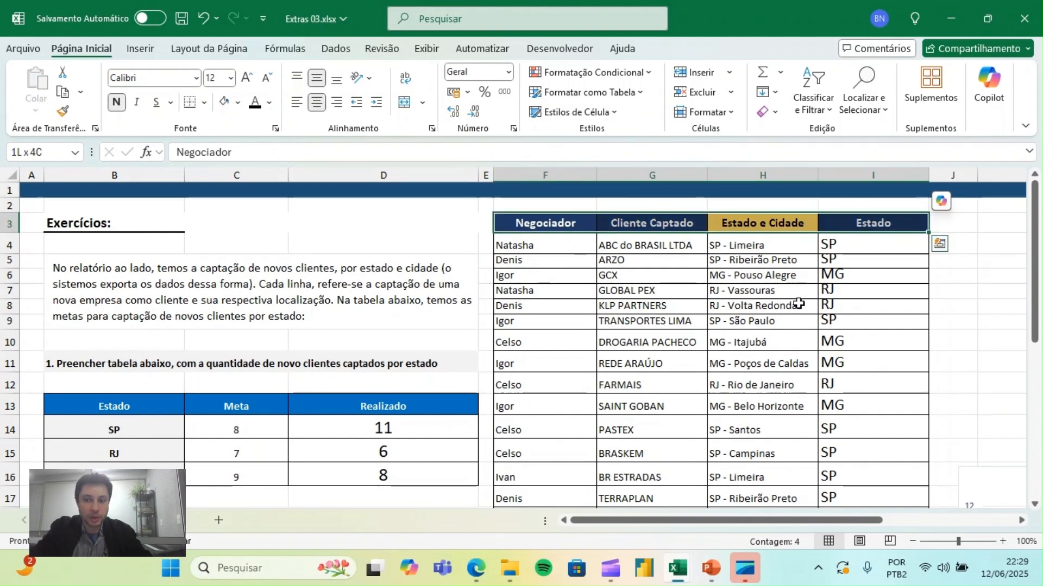
key(ctrl+shift+Down)
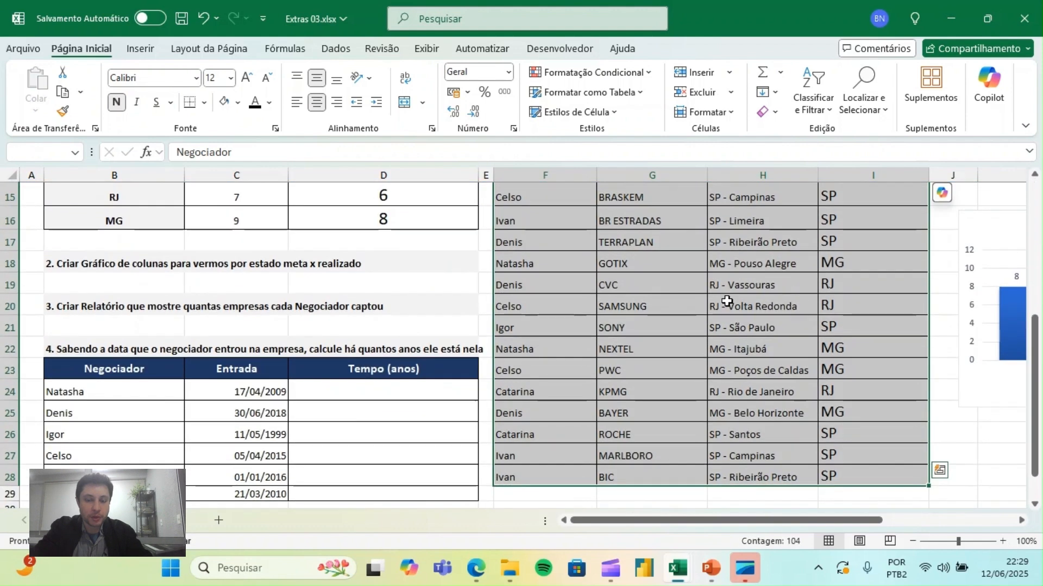
click(139, 51)
click(52, 110)
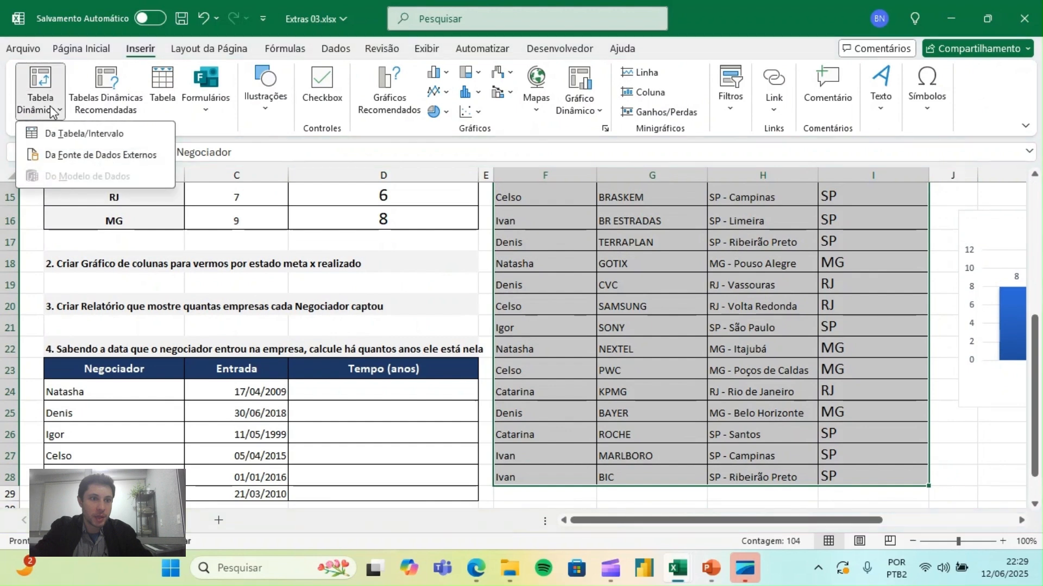
click(66, 136)
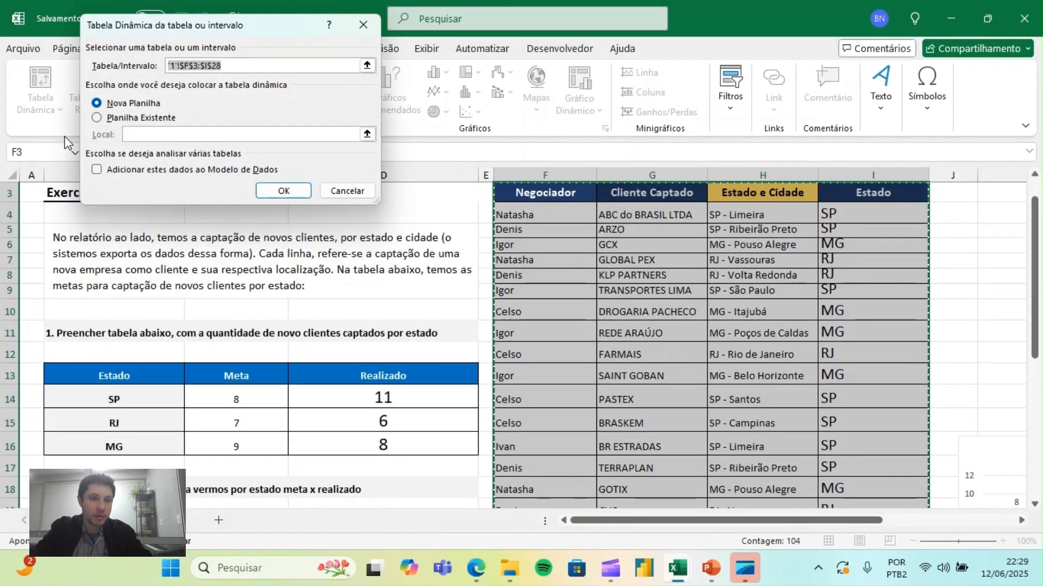
click(269, 188)
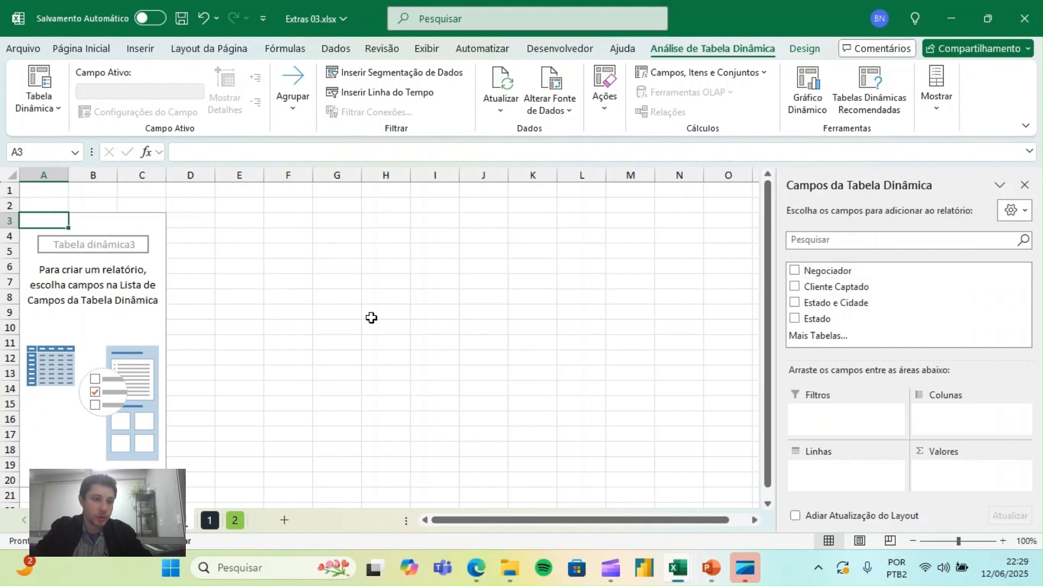
- Set Negociador as the pivot table's rows and the count of Cliente Captado as its values
drag(842, 275, 859, 470)
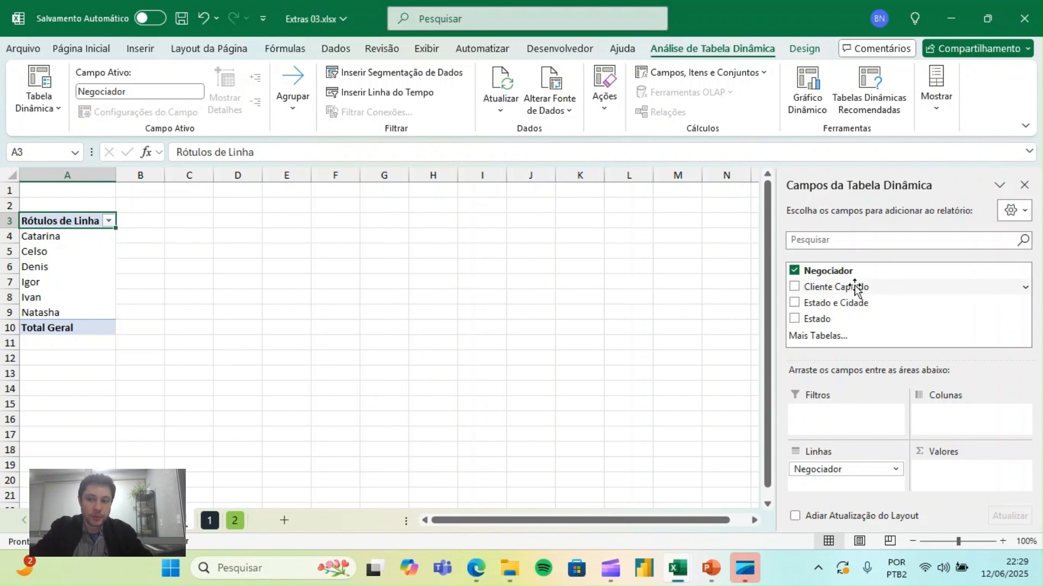
drag(833, 292, 966, 474)
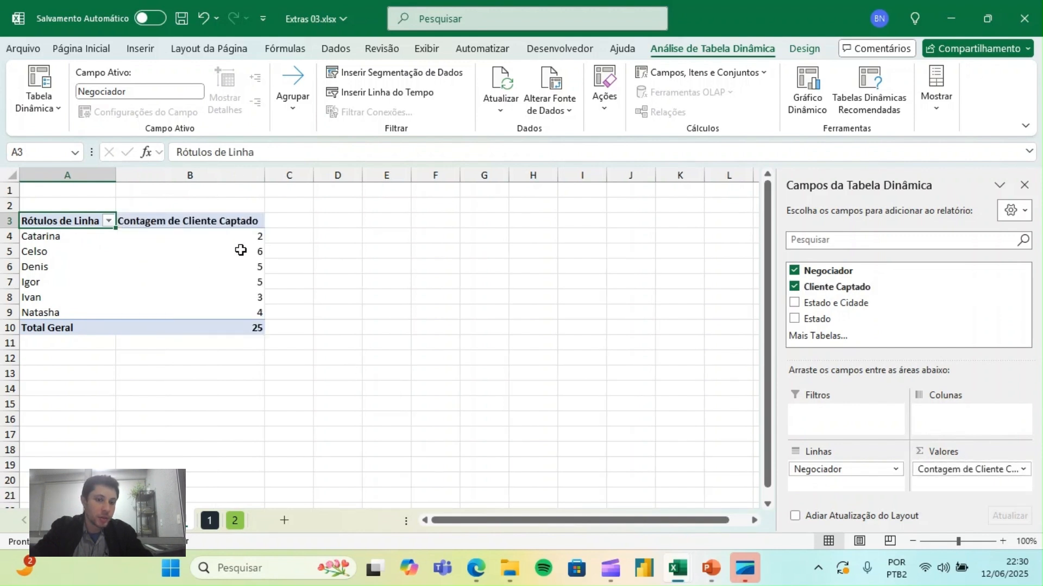
click(221, 297)
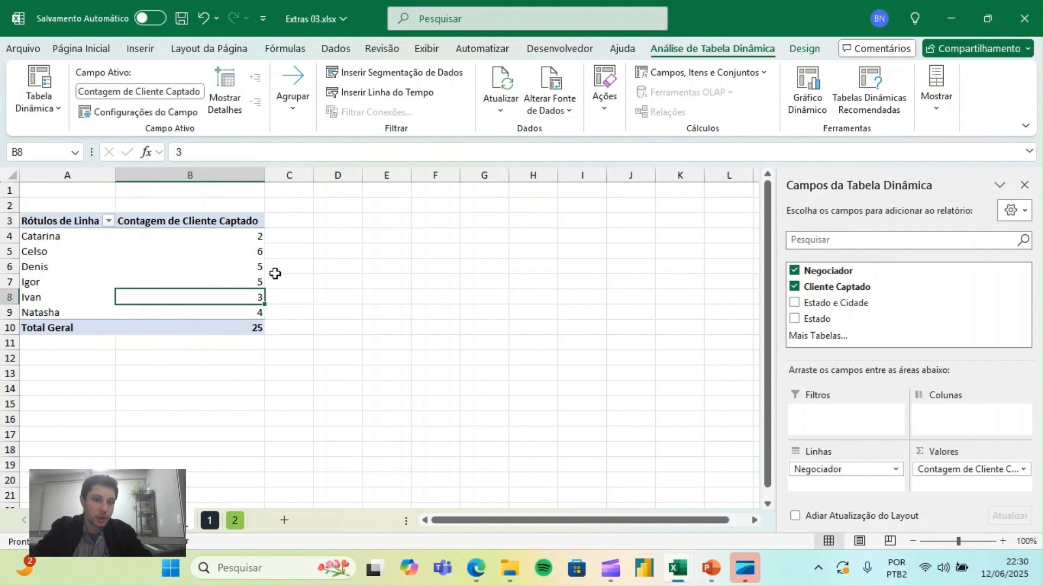
click(215, 233)
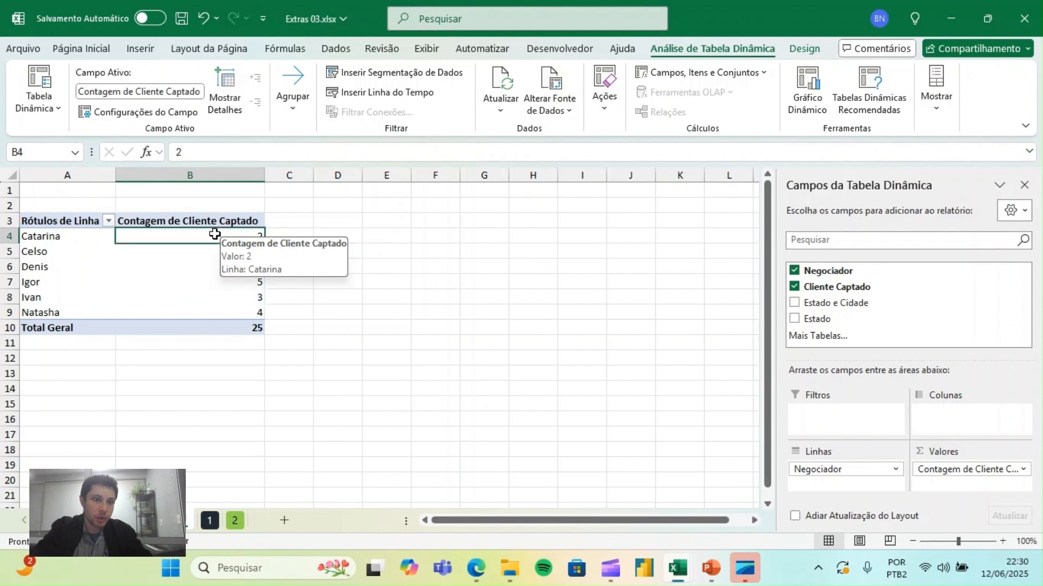
- Sort the pivot table by the count of Cliente Captado from largest to smallest
mouse_move(216, 305)
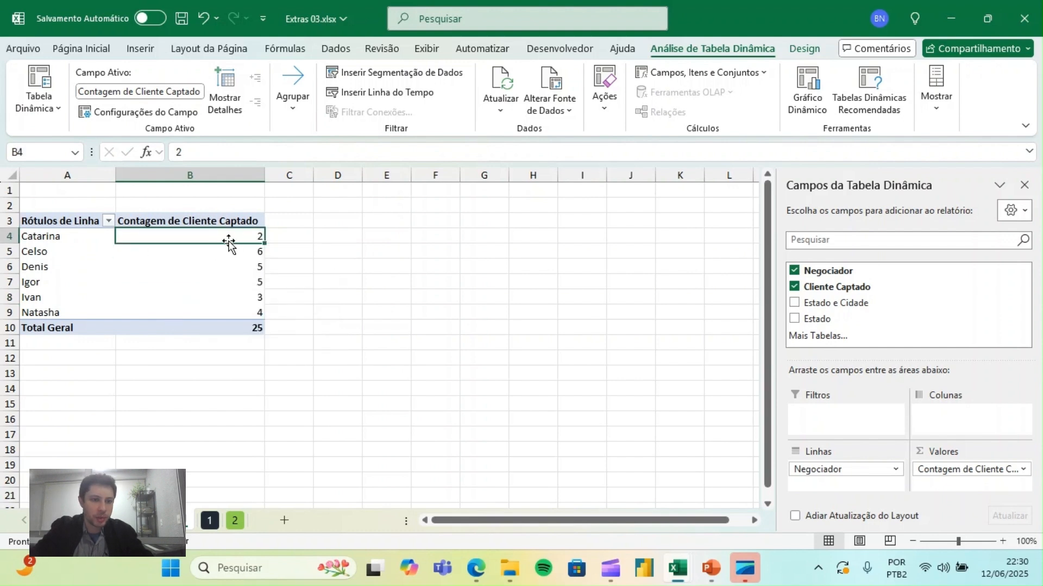
mouse_move(224, 236)
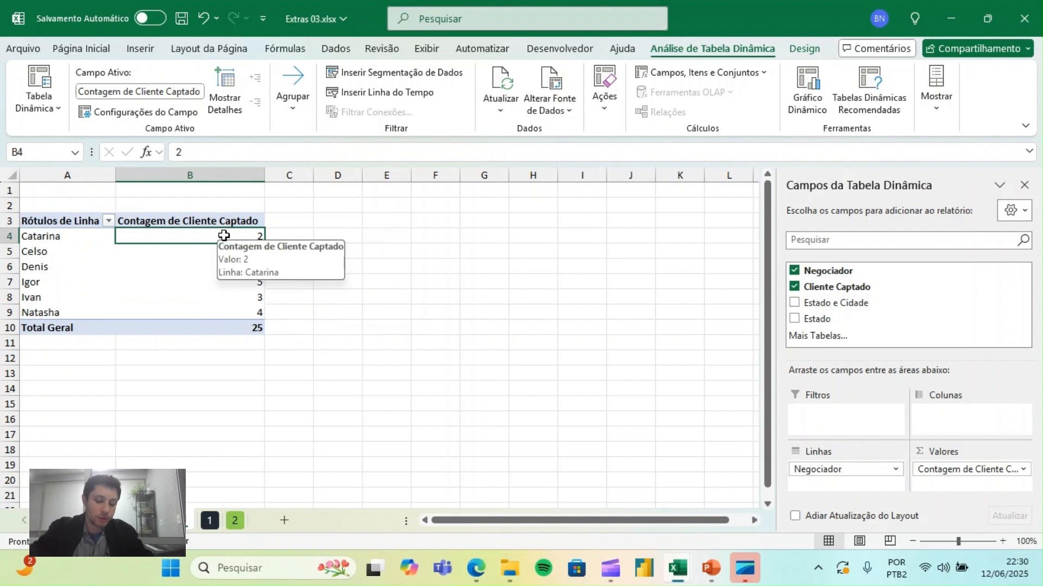
right_click(225, 237)
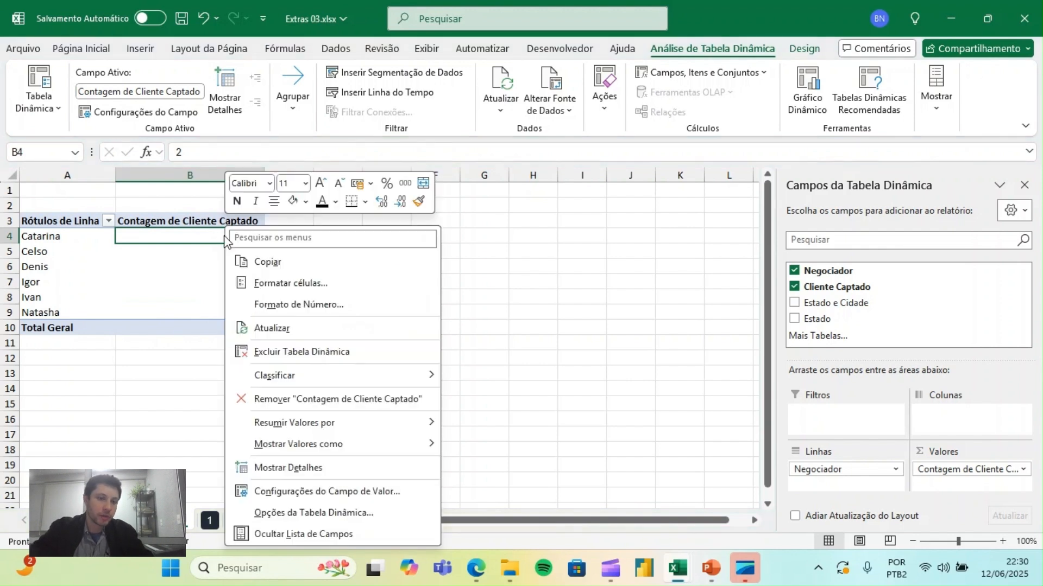
mouse_move(393, 377)
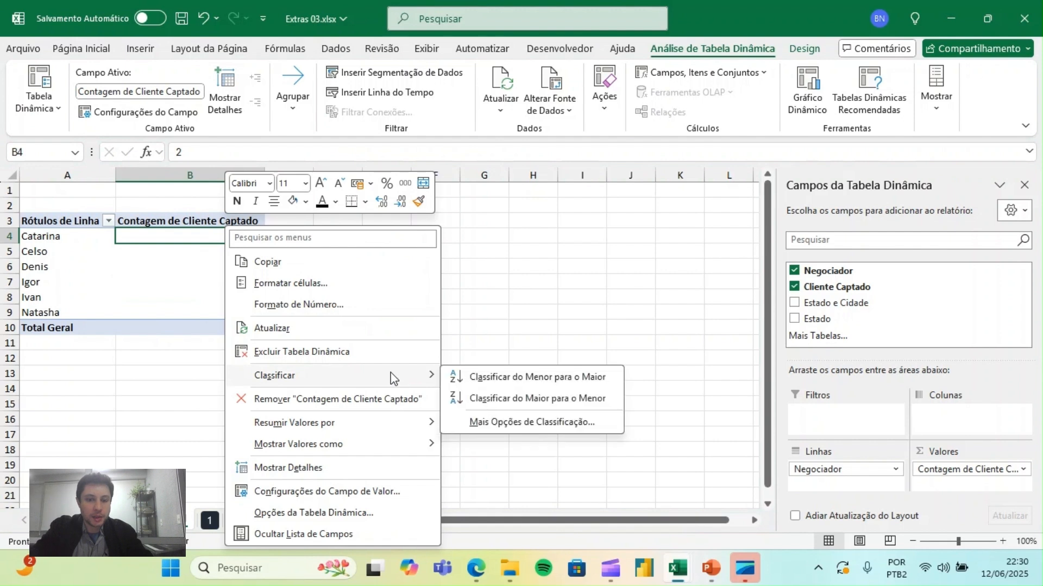
click(503, 401)
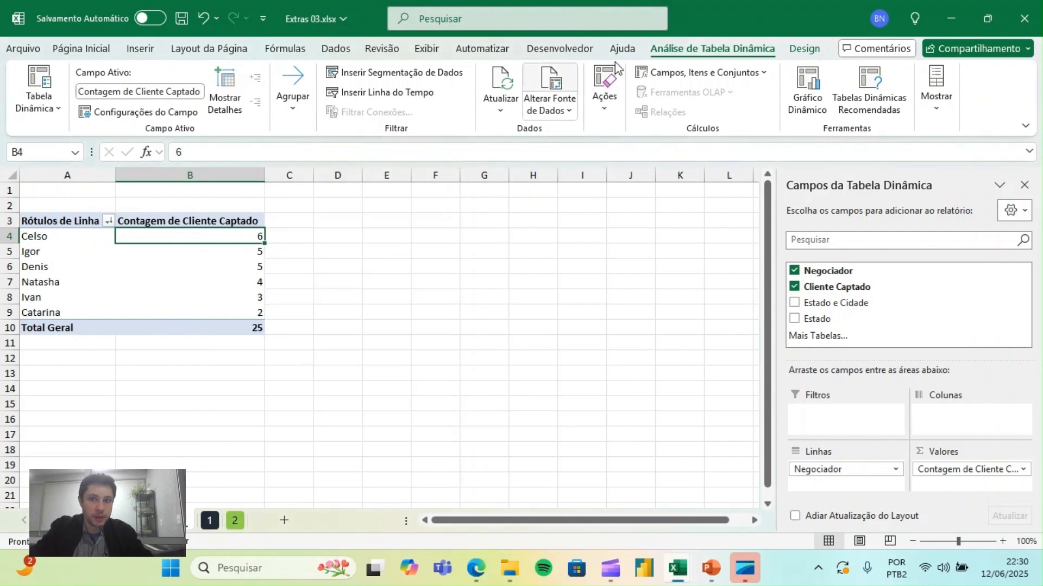
- Apply a medium blue pivot table style with a solid dark blue header row
click(805, 49)
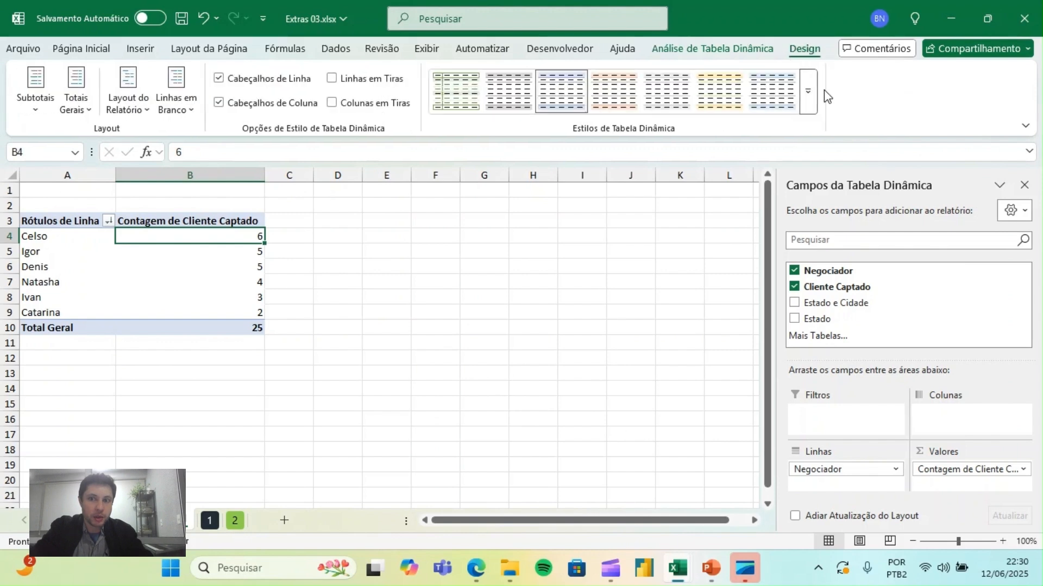
click(809, 92)
click(515, 366)
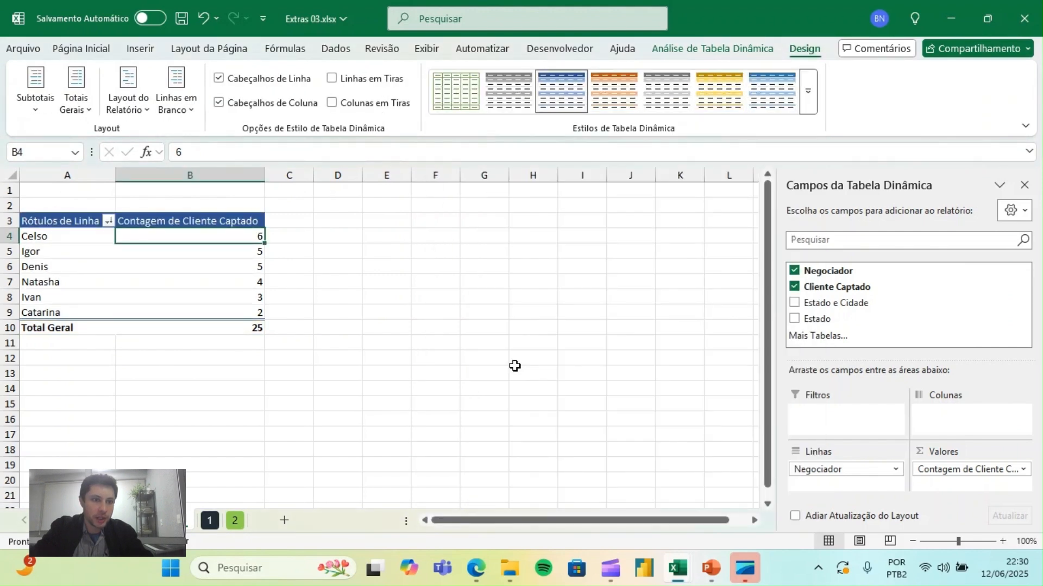
- Insert a blank column before the pivot table and a blank row above it
click(82, 172)
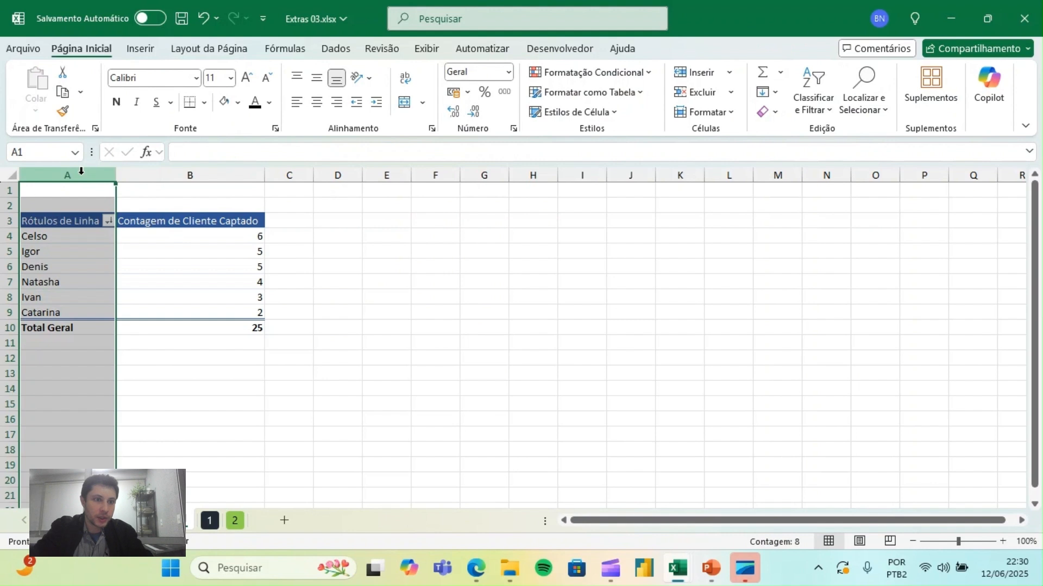
right_click(81, 173)
click(146, 326)
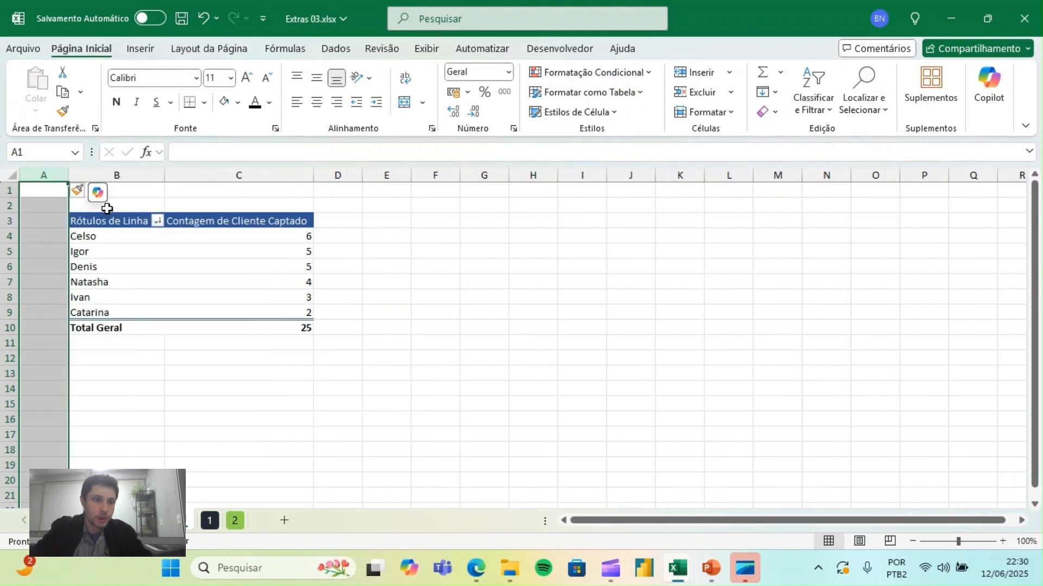
click(10, 190)
click(703, 77)
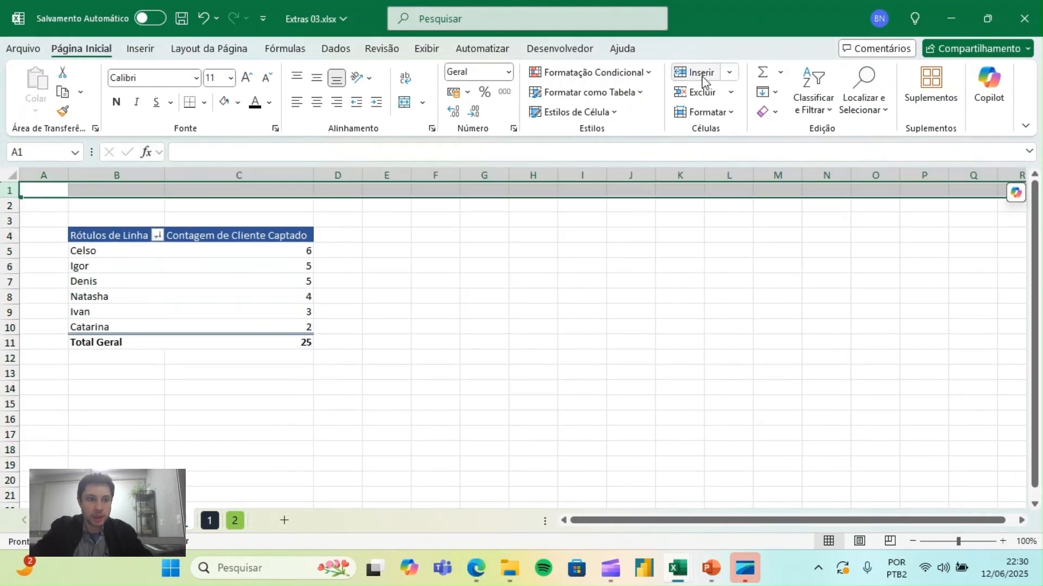
- Enter the title Relatório in cell B2 and make it bold
click(145, 209)
text(Re)
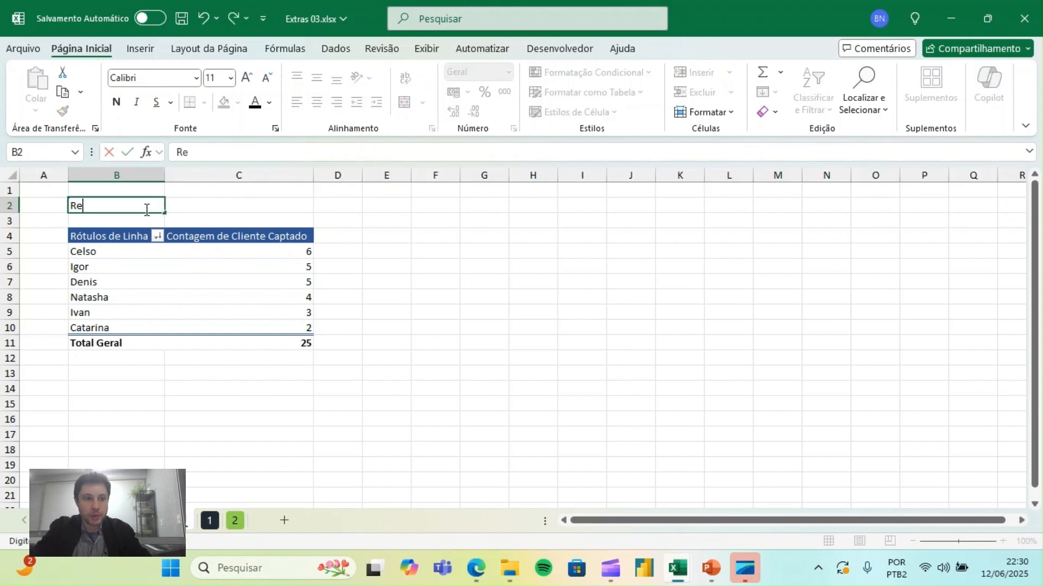
text(latório)
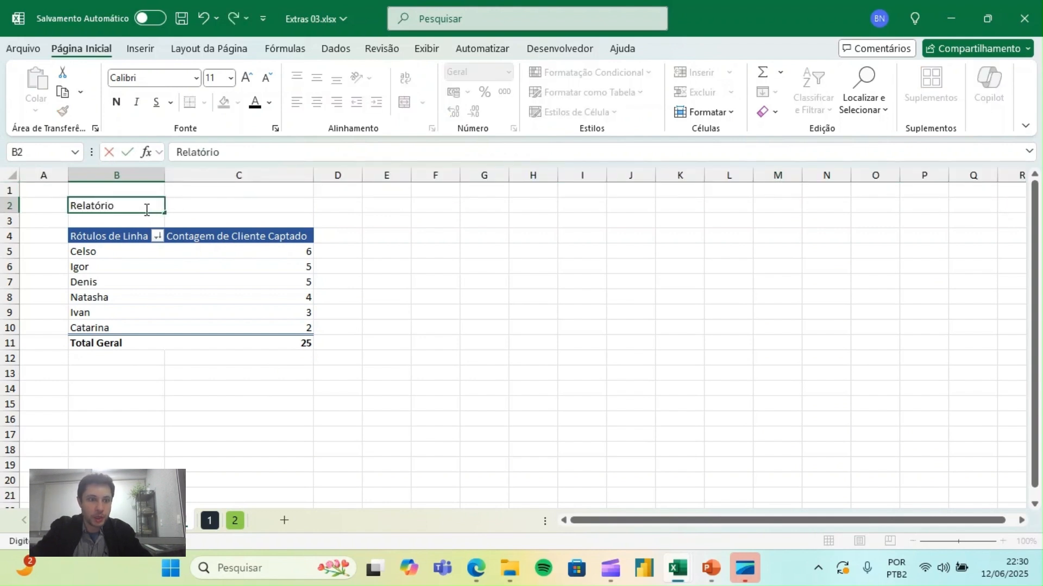
key(ctrl+Return)
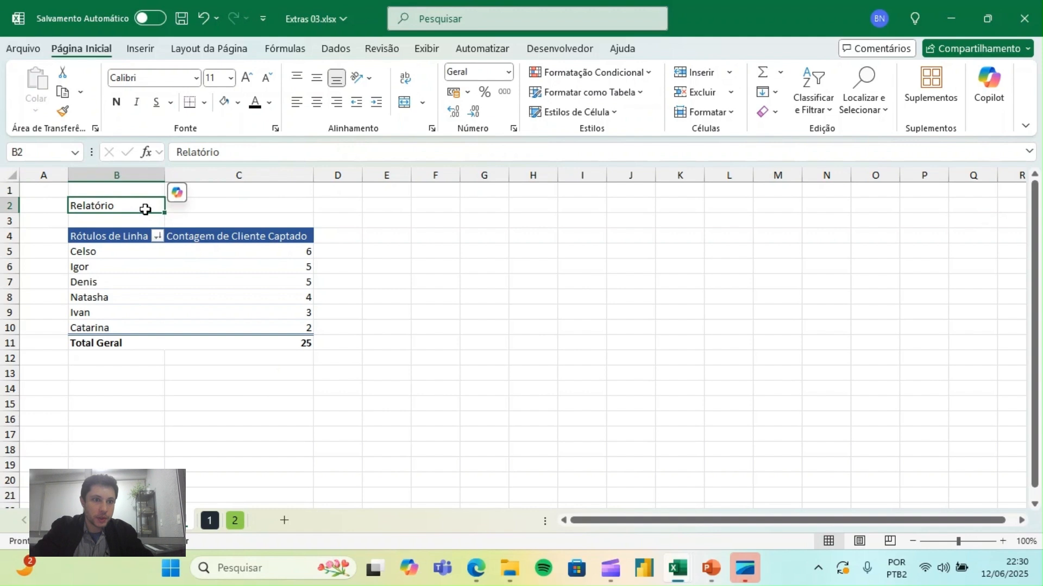
click(118, 103)
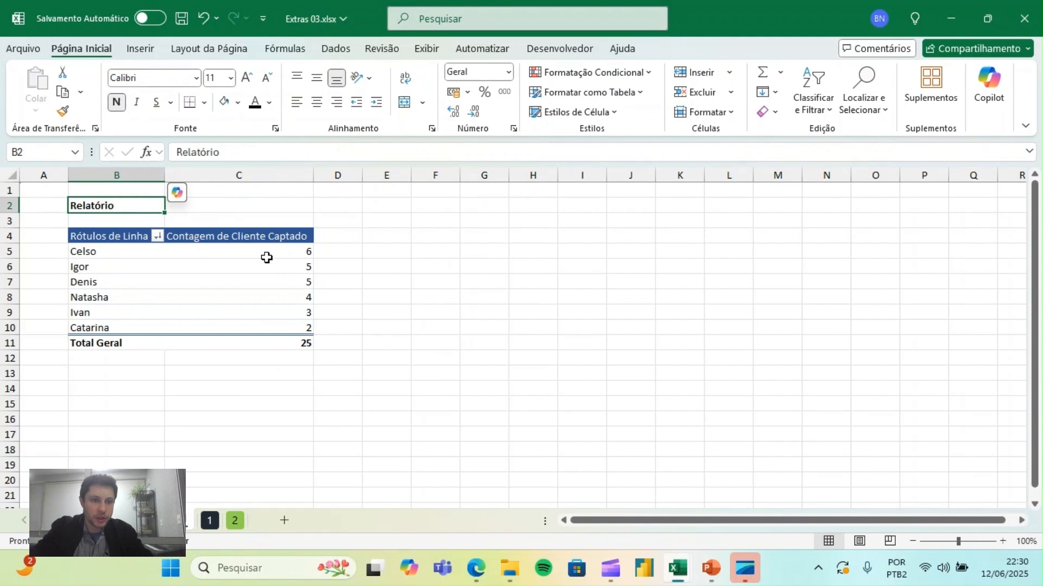
- Insert two blank rows at row 3, between the Relatório title and the pivot table
click(239, 282)
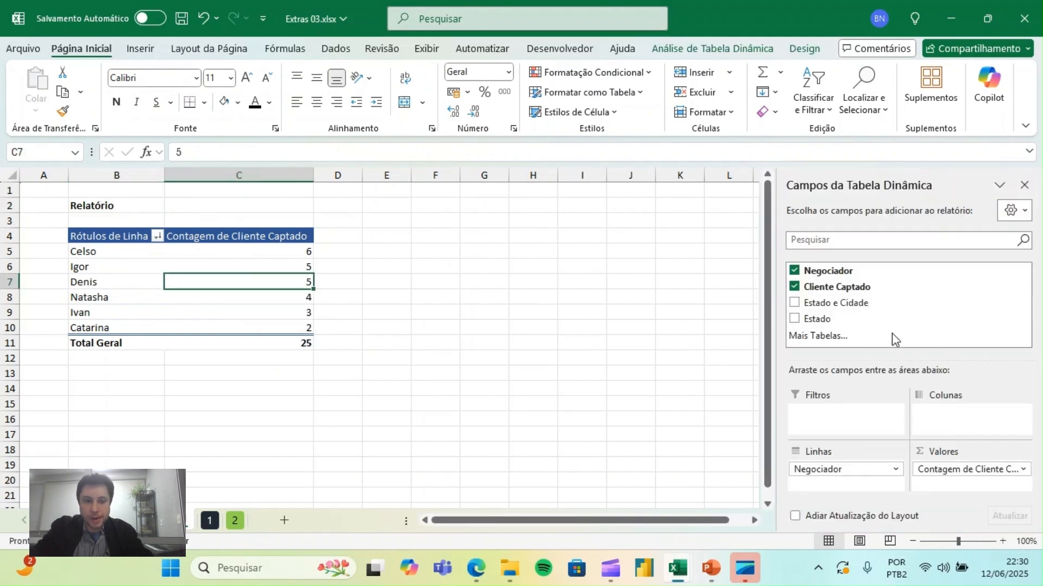
drag(3, 228, 3, 243)
click(9, 228)
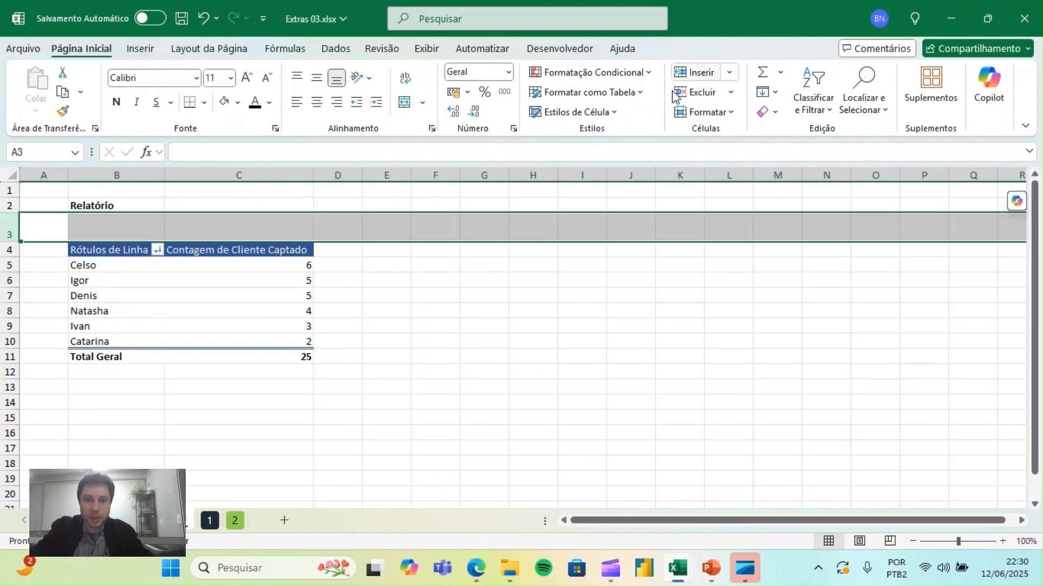
click(711, 76)
click(304, 296)
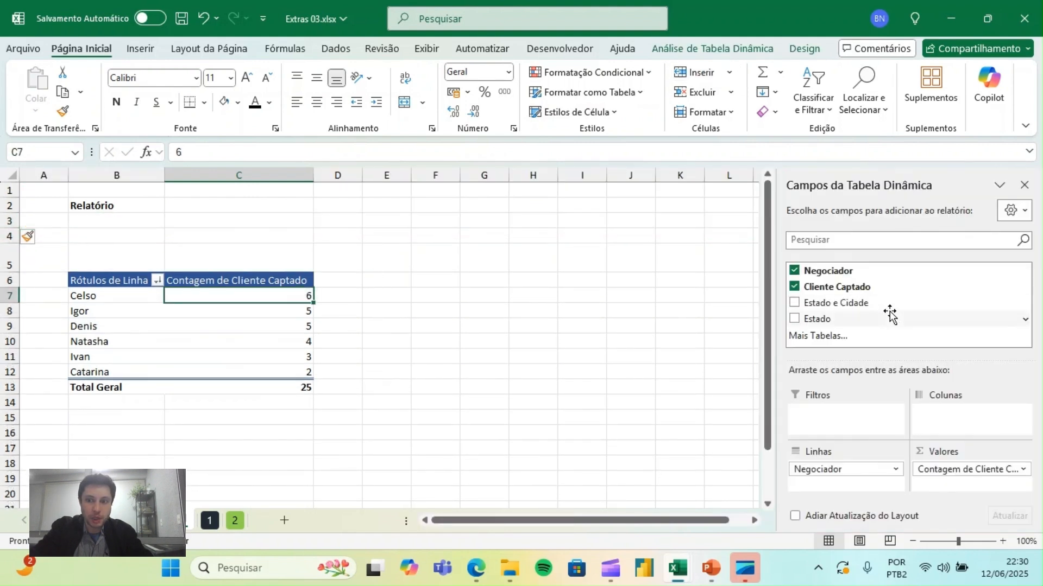
- Add Estado as the pivot table's report filter and reduce the height of row 5
drag(817, 319, 853, 424)
drag(6, 268, 6, 252)
- Try filtering the pivot table by Estado SP, and undo the filter
click(307, 237)
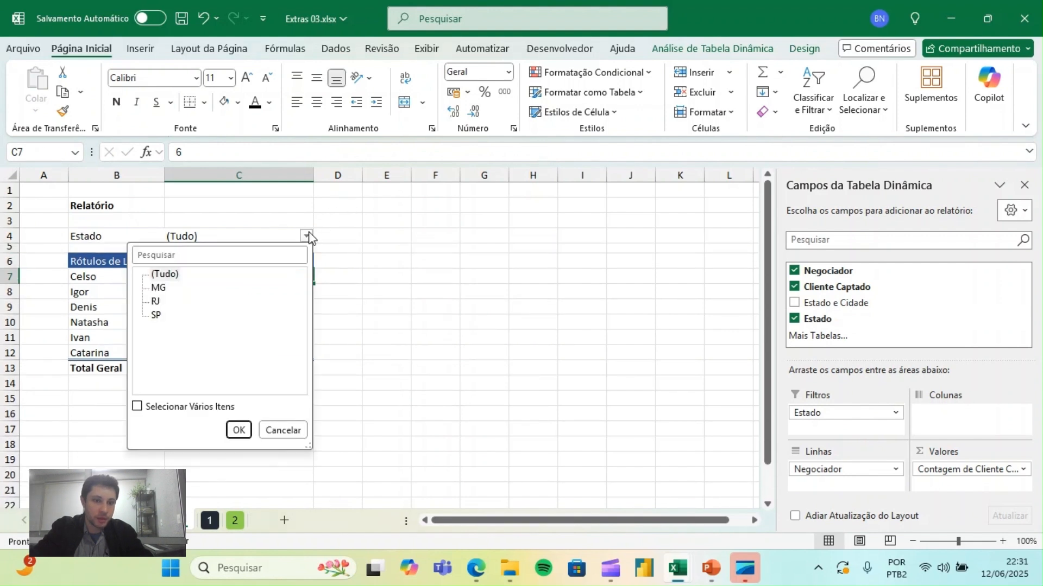
click(156, 315)
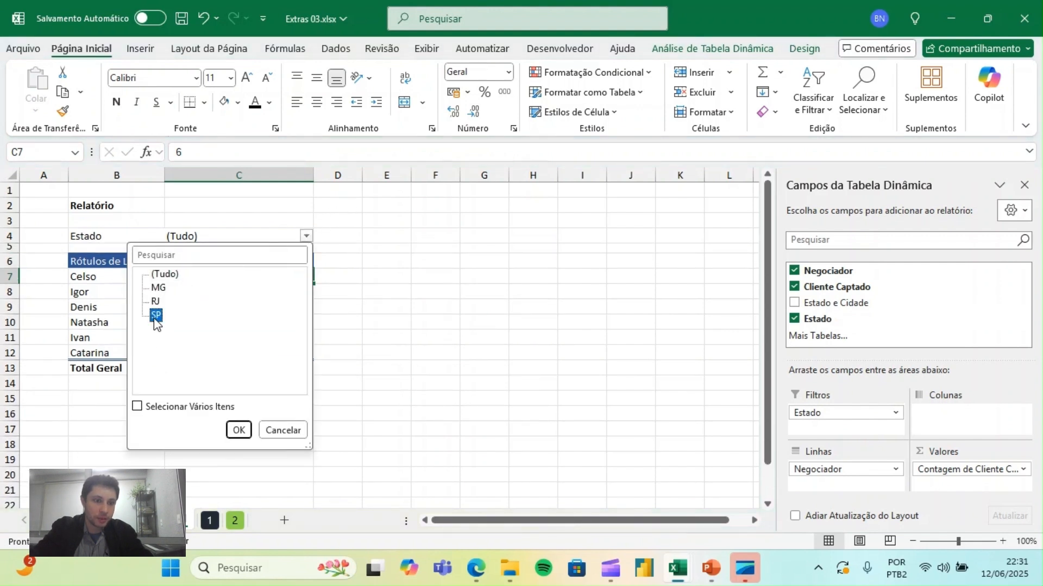
click(239, 430)
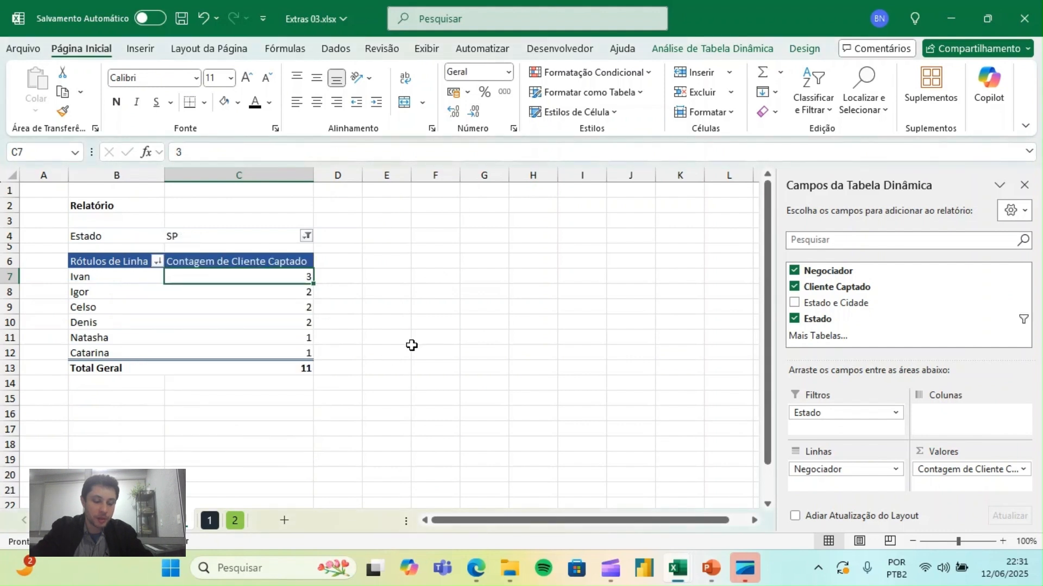
key(ctrl+z)
click(421, 276)
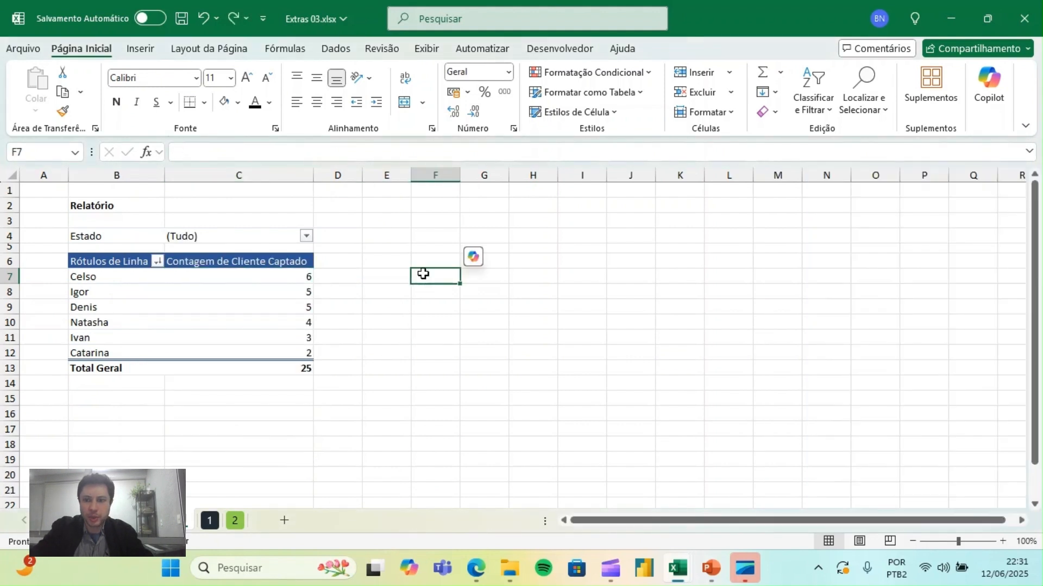
- On sheet 1, copy the formatting of Meta cells C14:C16 to Realizado cells D14:D16 and narrow column D slightly
click(210, 522)
click(400, 304)
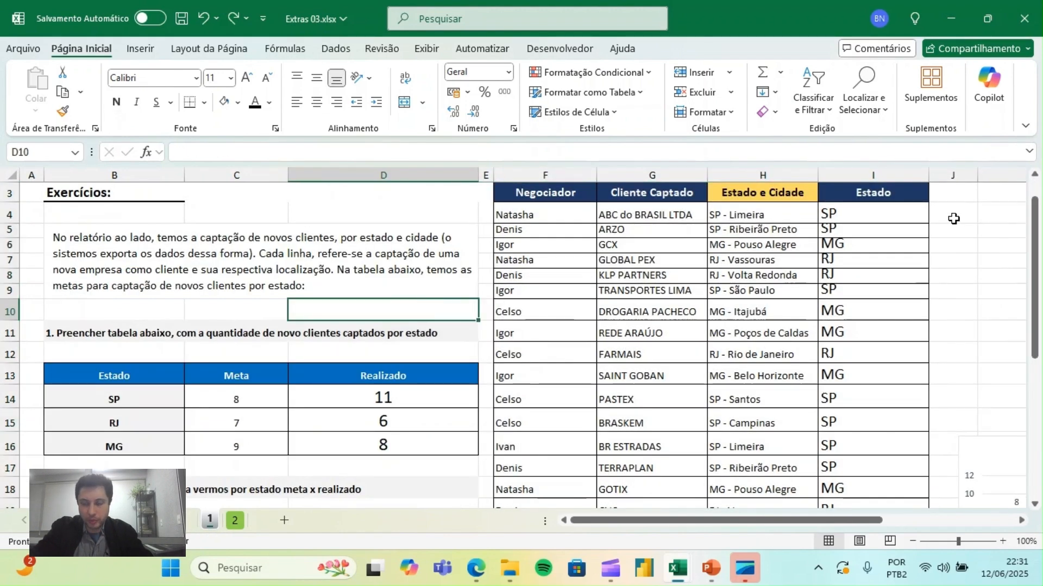
mouse_move(1034, 228)
mouse_down()
mouse_move(1034, 347)
mouse_move(1040, 244)
mouse_up()
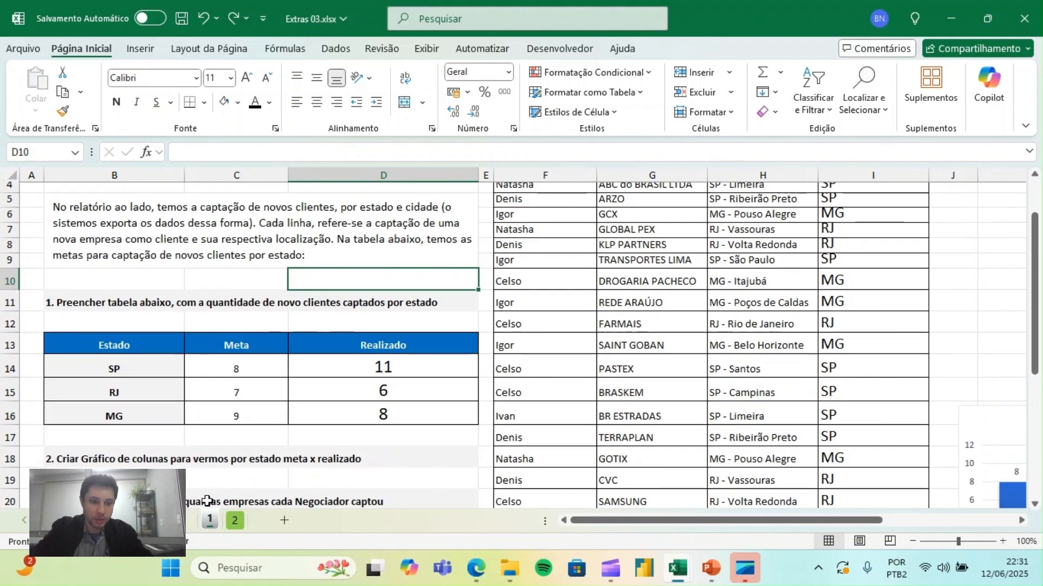
click(376, 369)
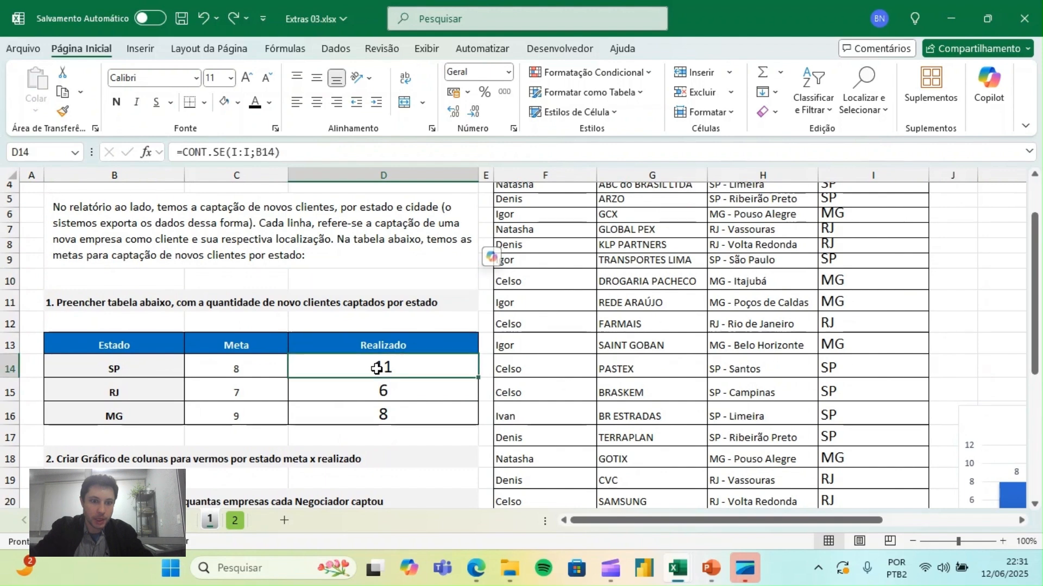
drag(236, 369, 236, 414)
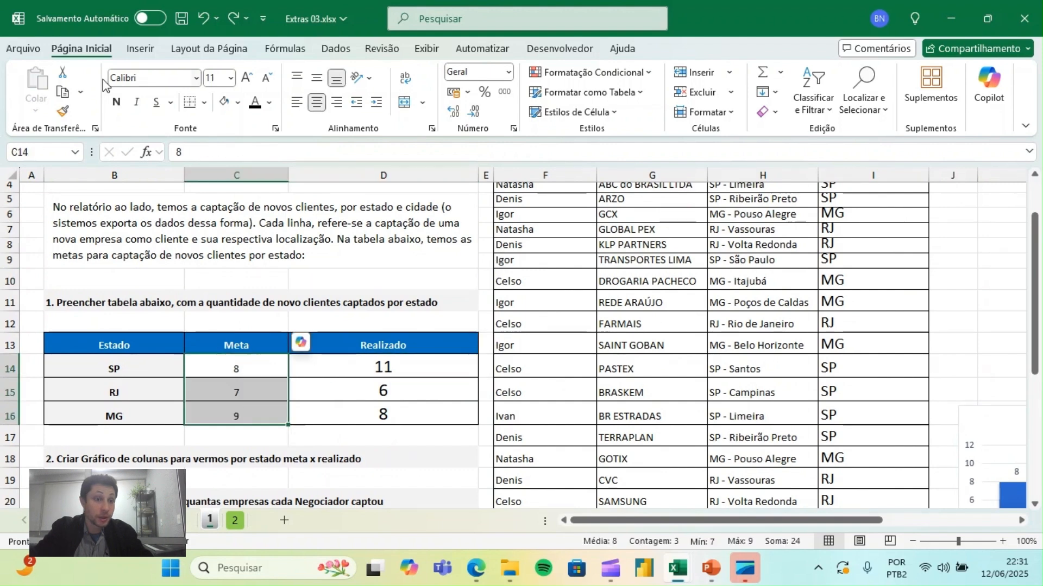
click(64, 111)
mouse_move(413, 372)
mouse_down()
mouse_move(414, 421)
mouse_move(403, 425)
mouse_up()
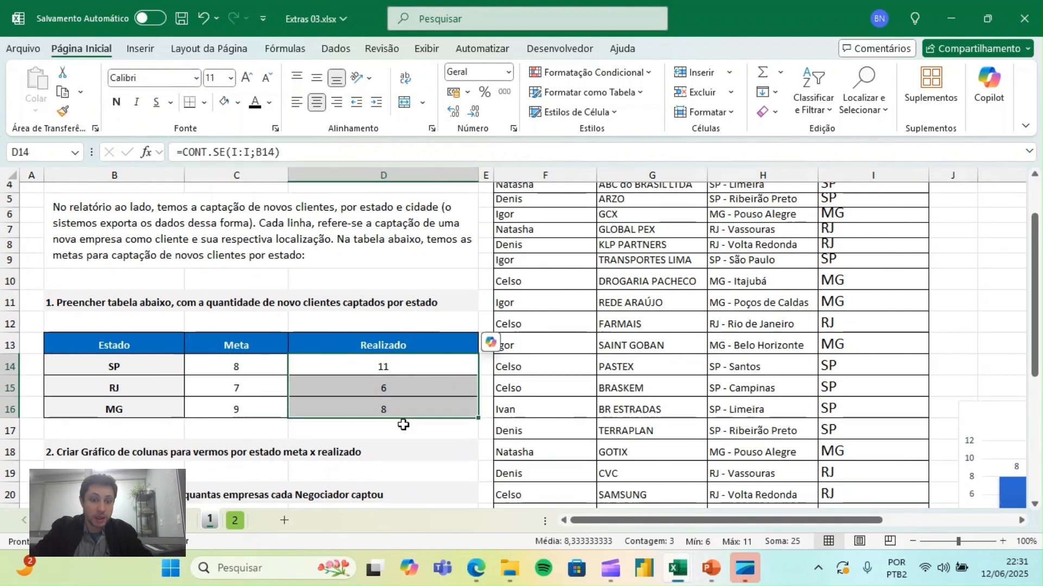
click(255, 359)
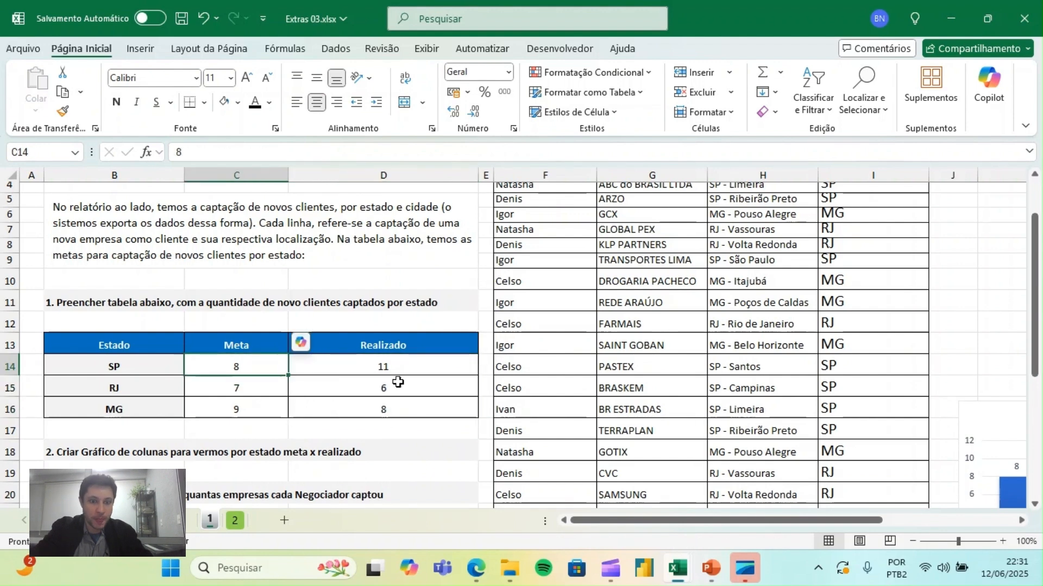
drag(401, 366, 403, 409)
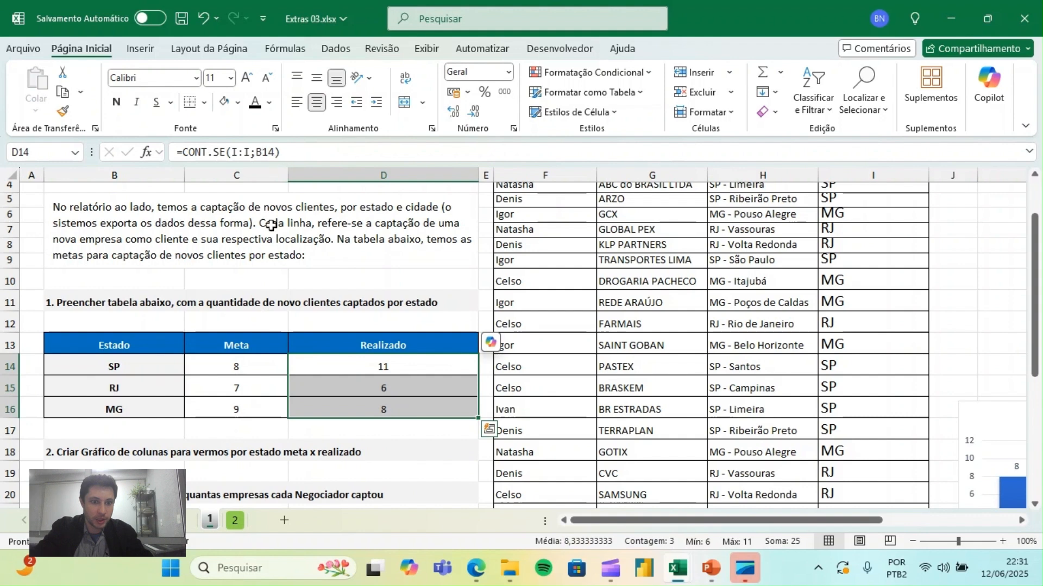
drag(478, 175, 460, 178)
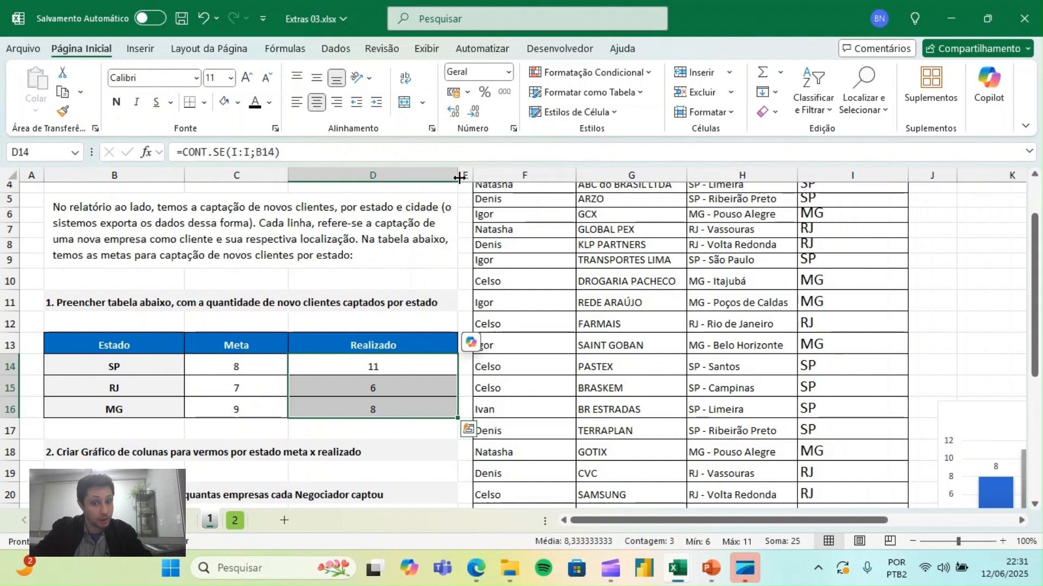
click(665, 300)
- Review exercise 4 and its Negociador and Entrada columns, and widen column D until the exercise's full statement fits
drag(1035, 266, 1030, 398)
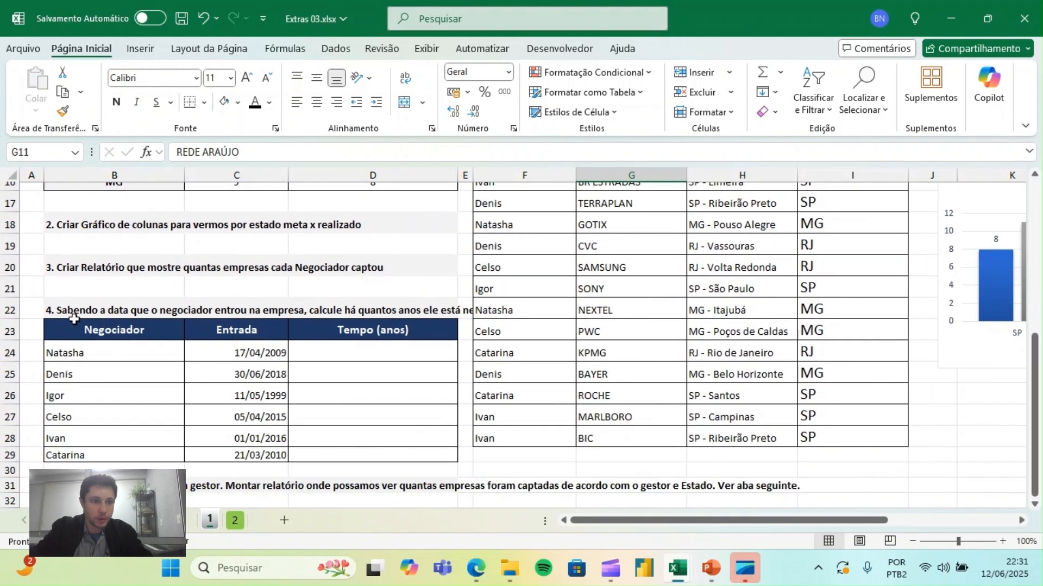
click(94, 332)
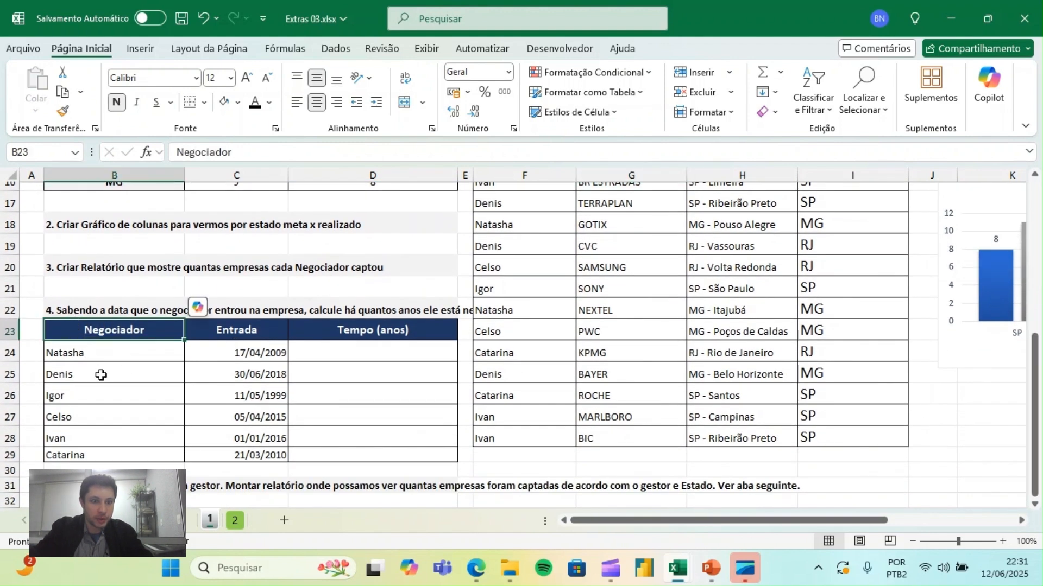
click(89, 313)
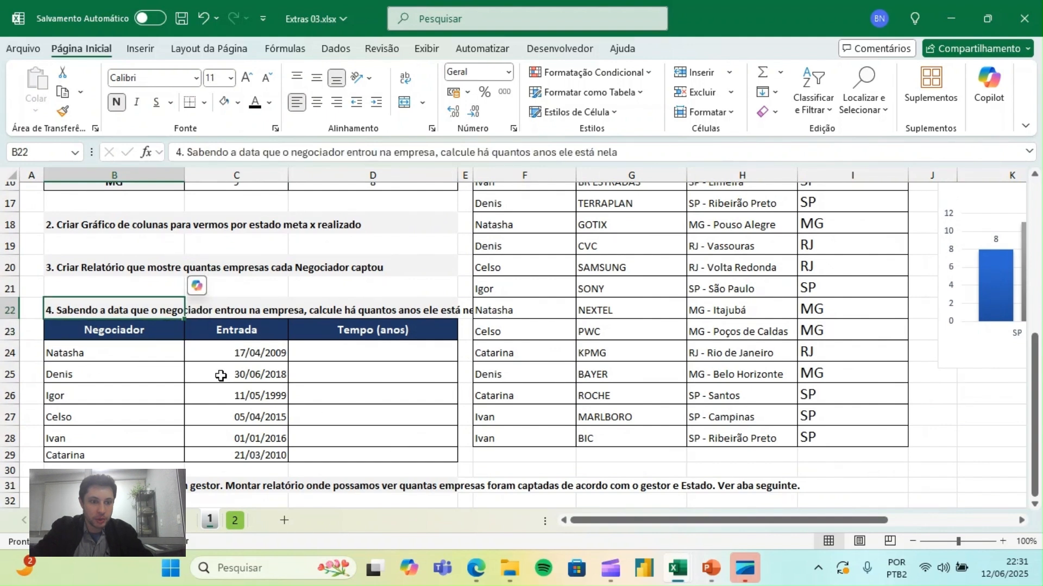
drag(141, 356, 130, 458)
drag(270, 350, 258, 453)
click(342, 310)
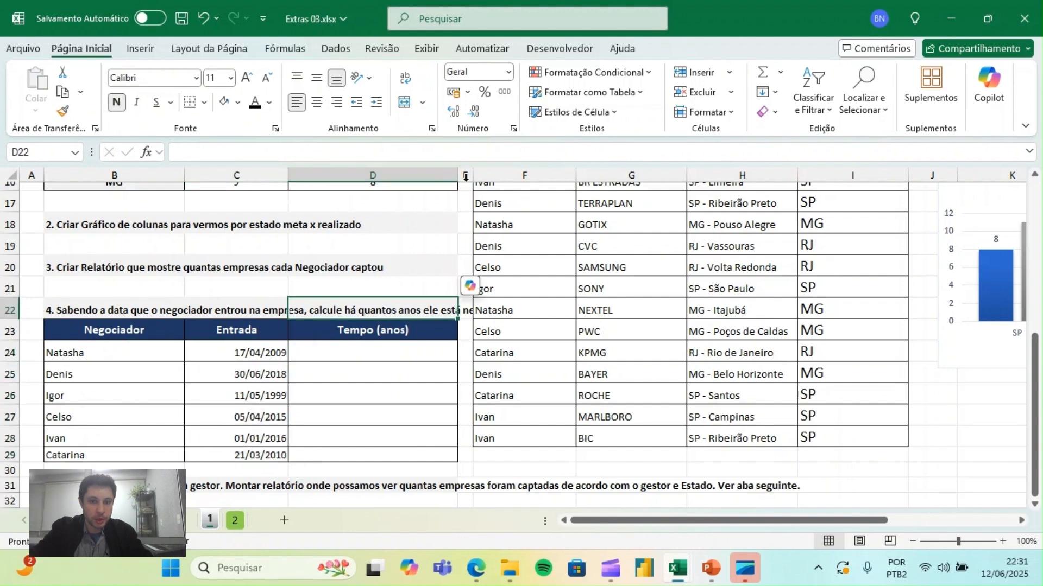
drag(453, 179, 508, 180)
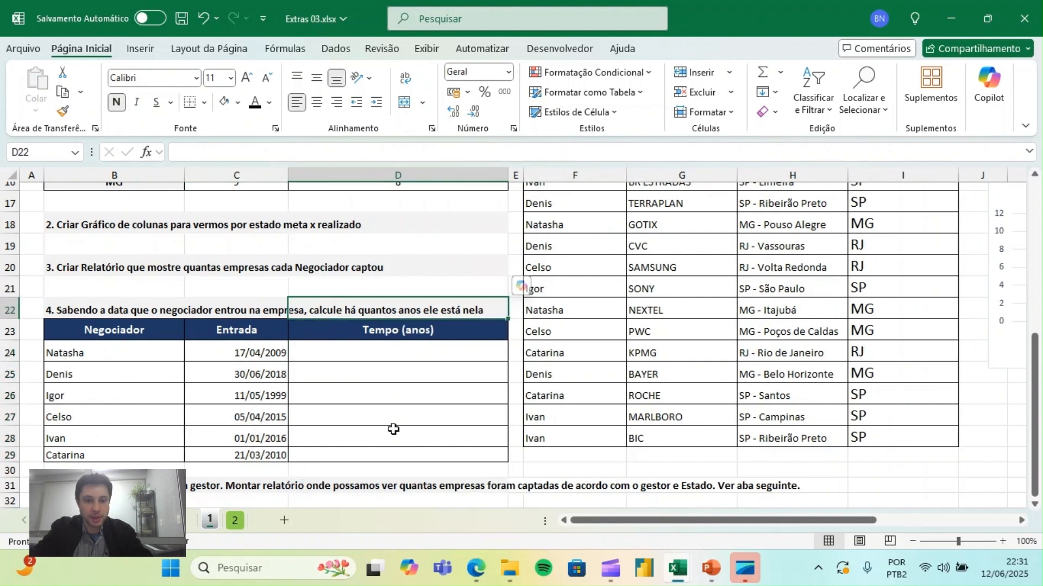
click(364, 346)
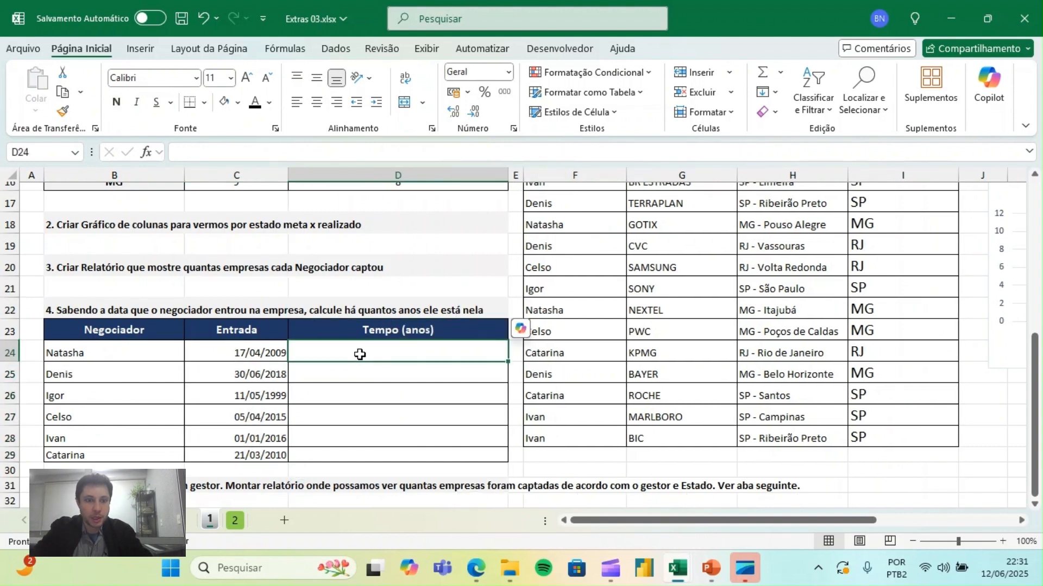
- Set the font size of cell D24 under Tempo (anos) to 18 and enter =HOJE() in it
click(248, 79)
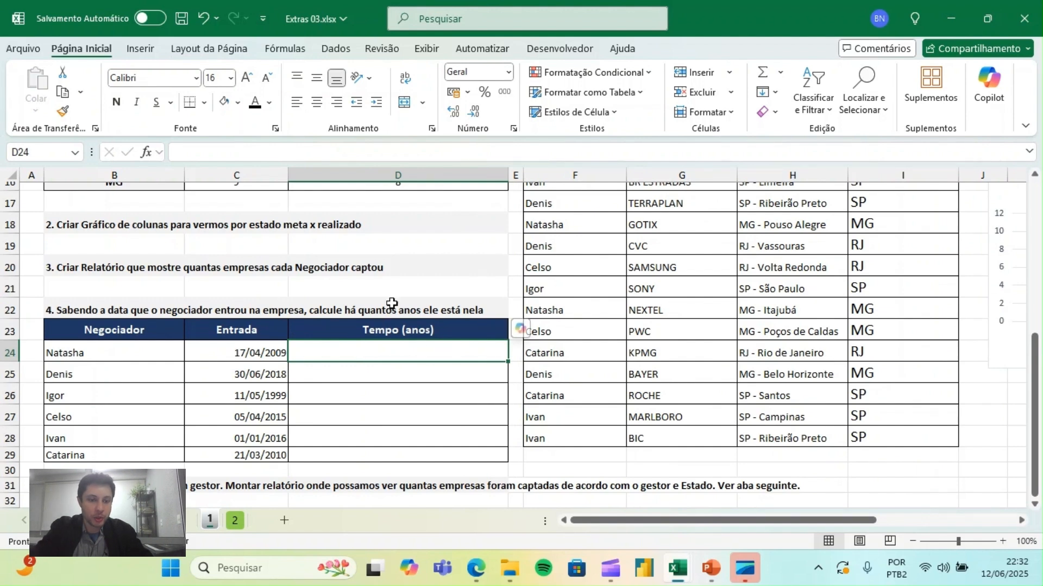
click(247, 78)
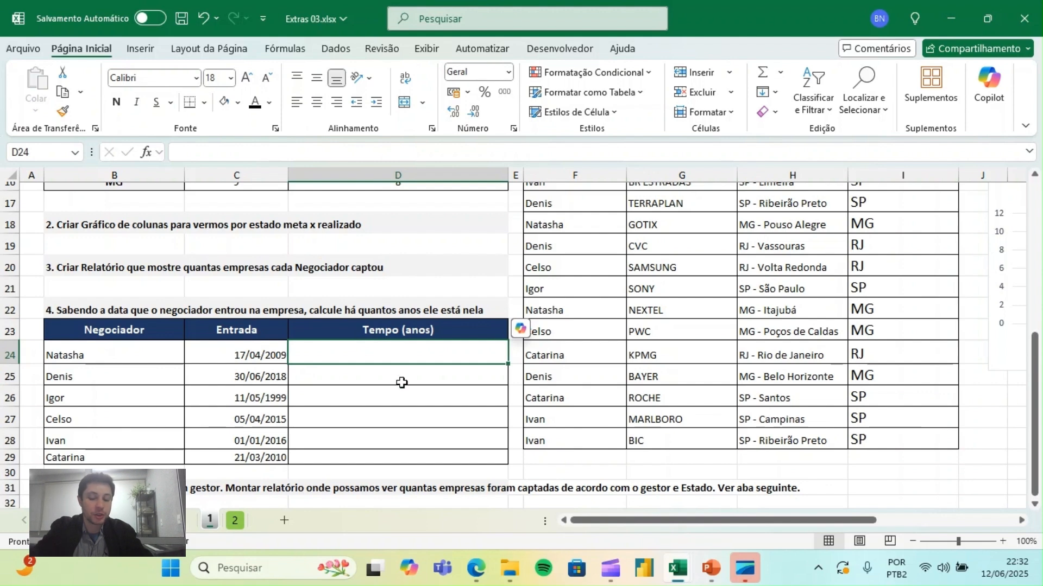
text(=)
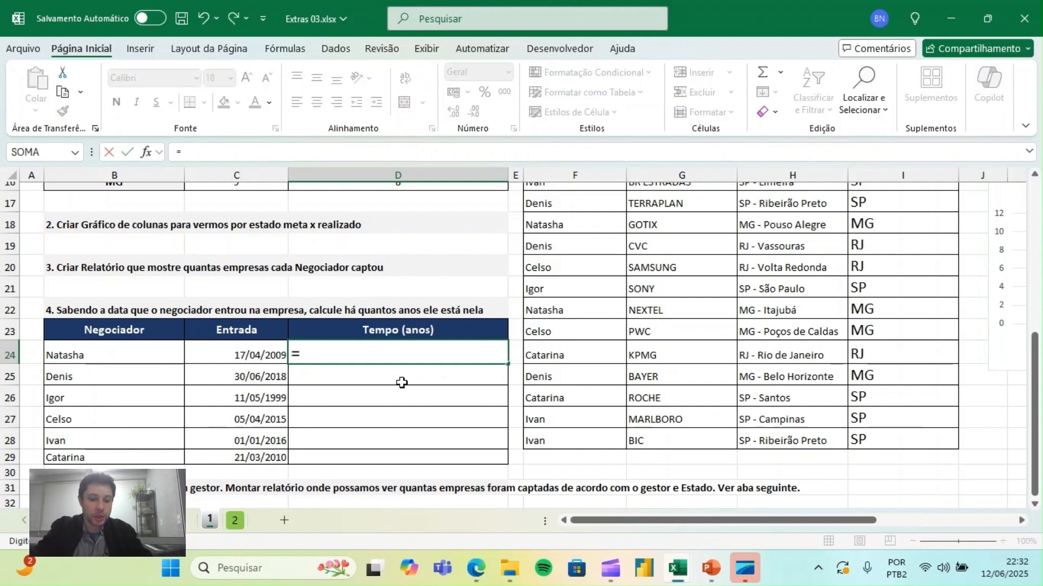
text(hoje)
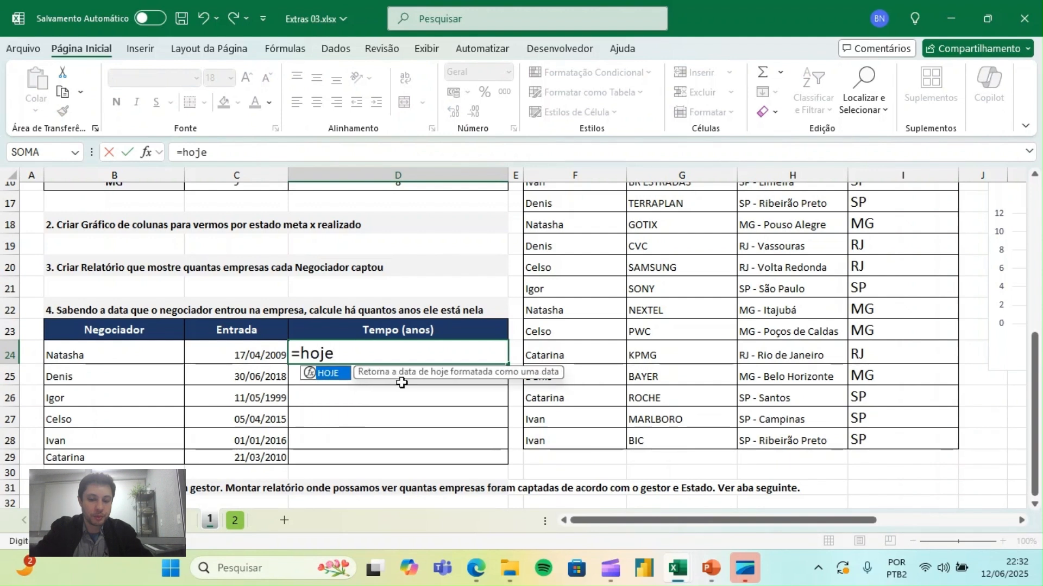
text(())
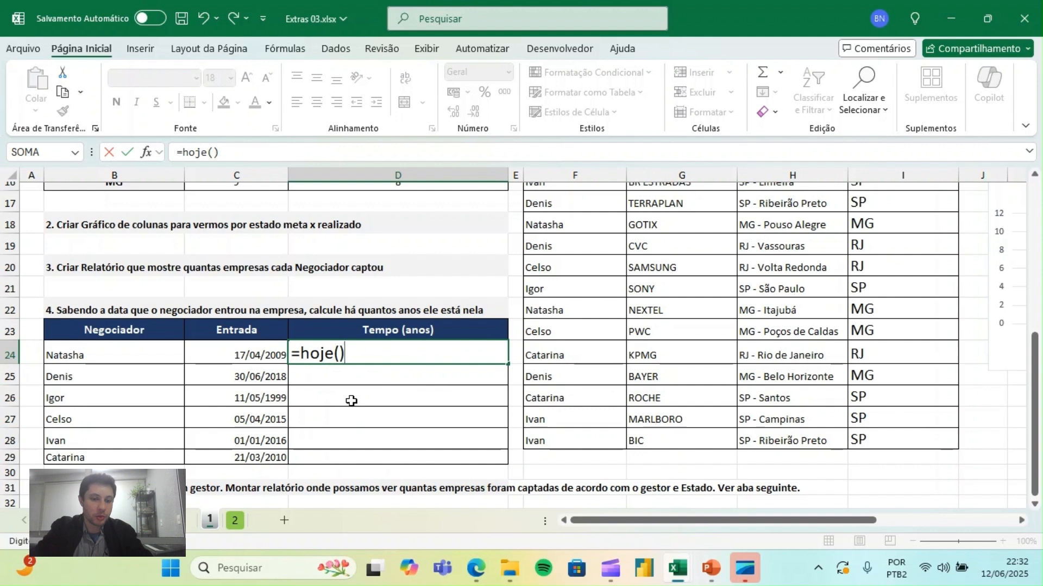
key(Return)
click(429, 351)
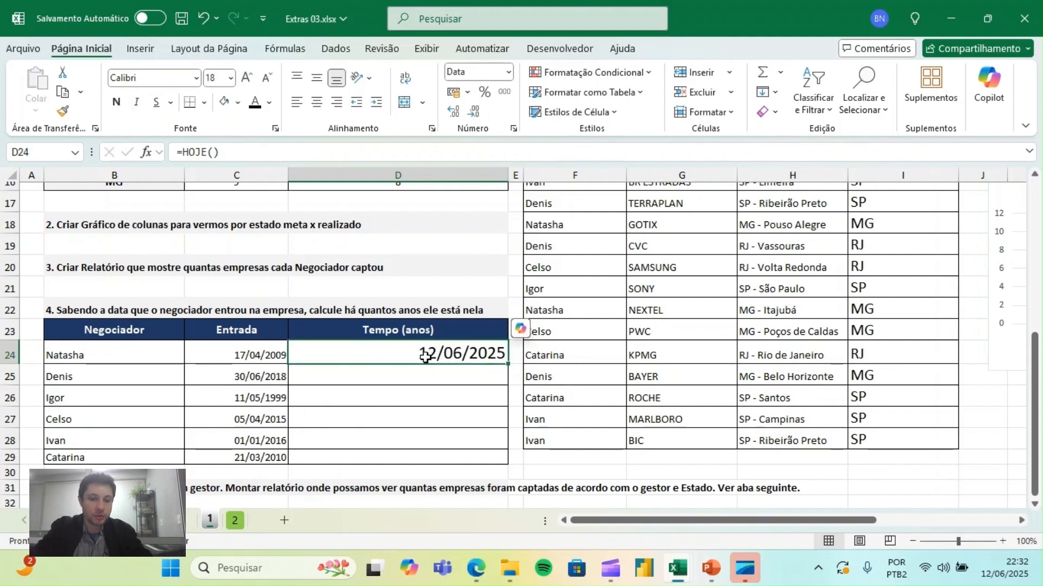
- Extend the formula in D24 to subtract the Entrada date, making it =HOJE()-C24
double_click(425, 355)
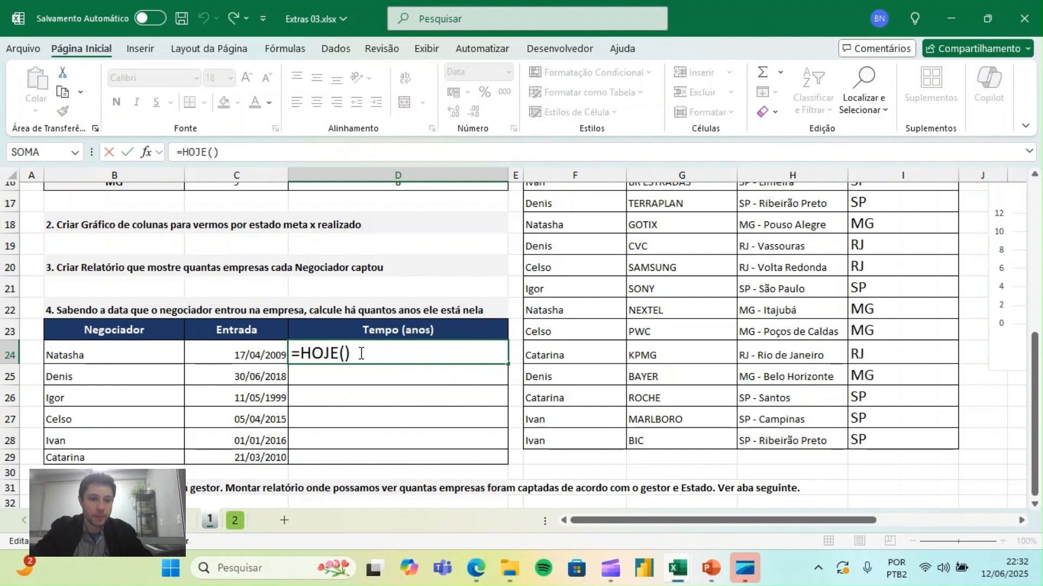
text(-)
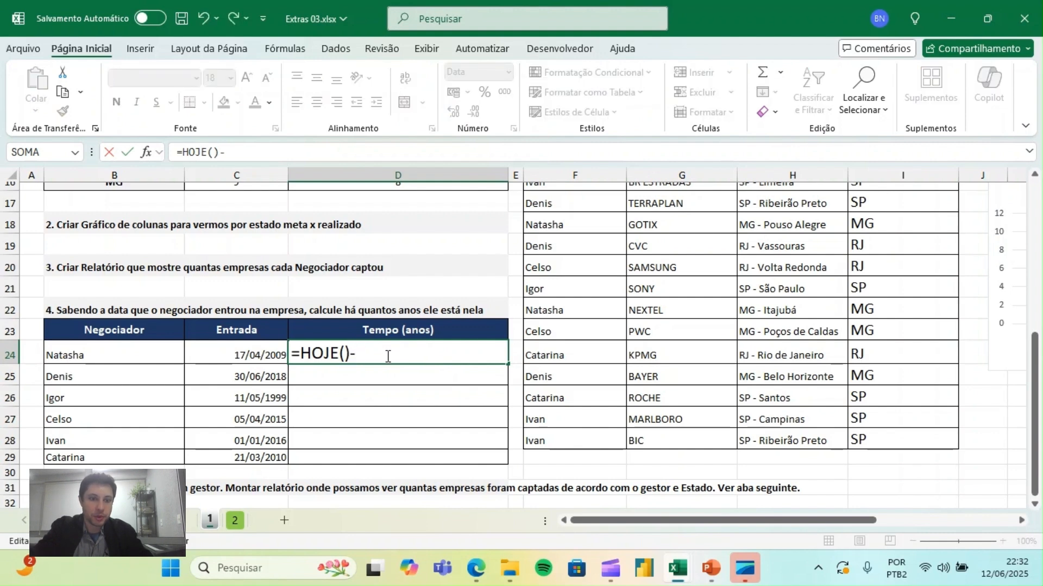
click(218, 357)
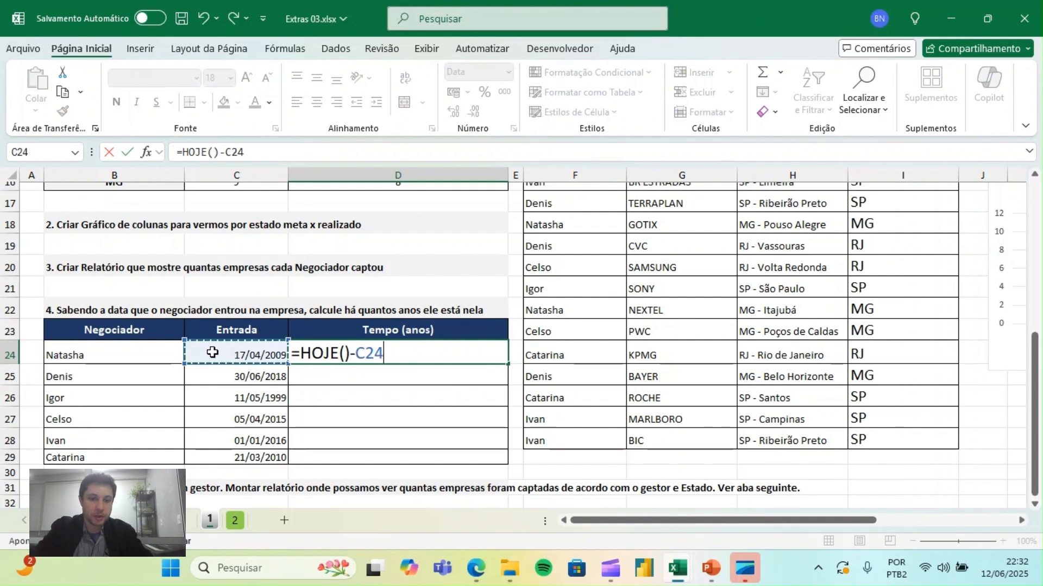
key(ctrl+Return)
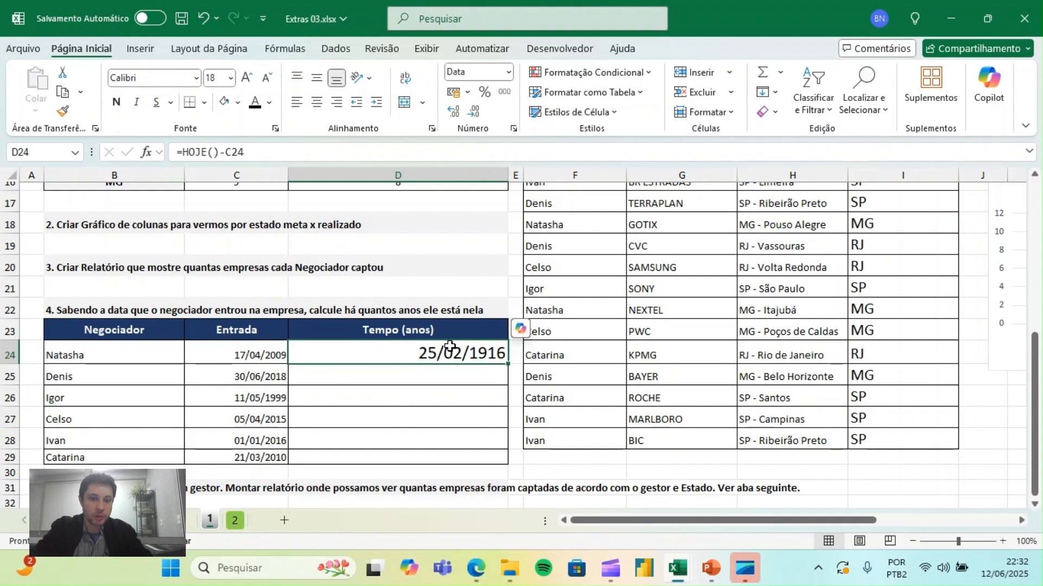
- Centre the content of D24 and apply the Geral number format to it
click(316, 104)
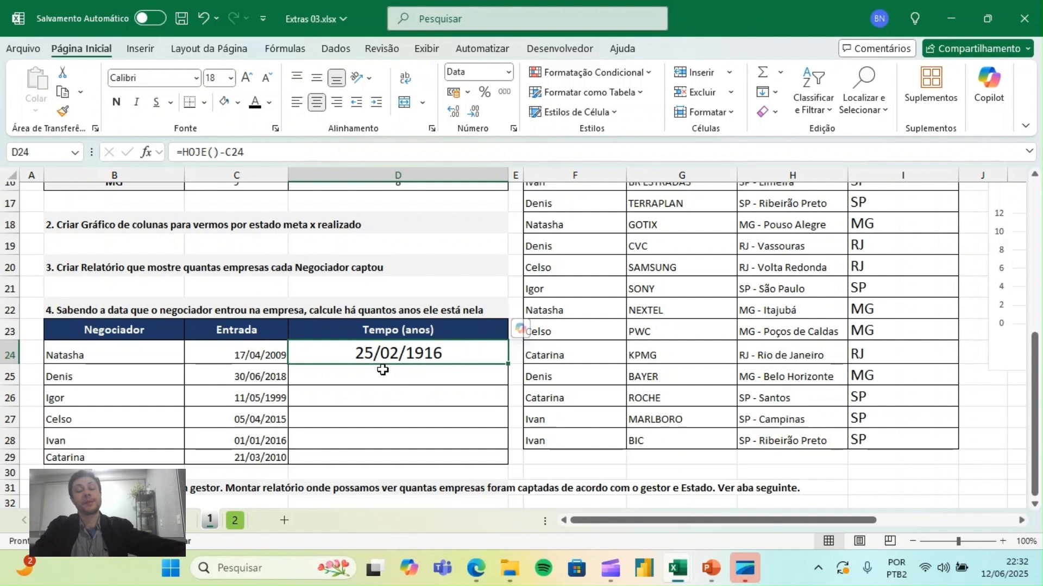
click(508, 72)
click(506, 104)
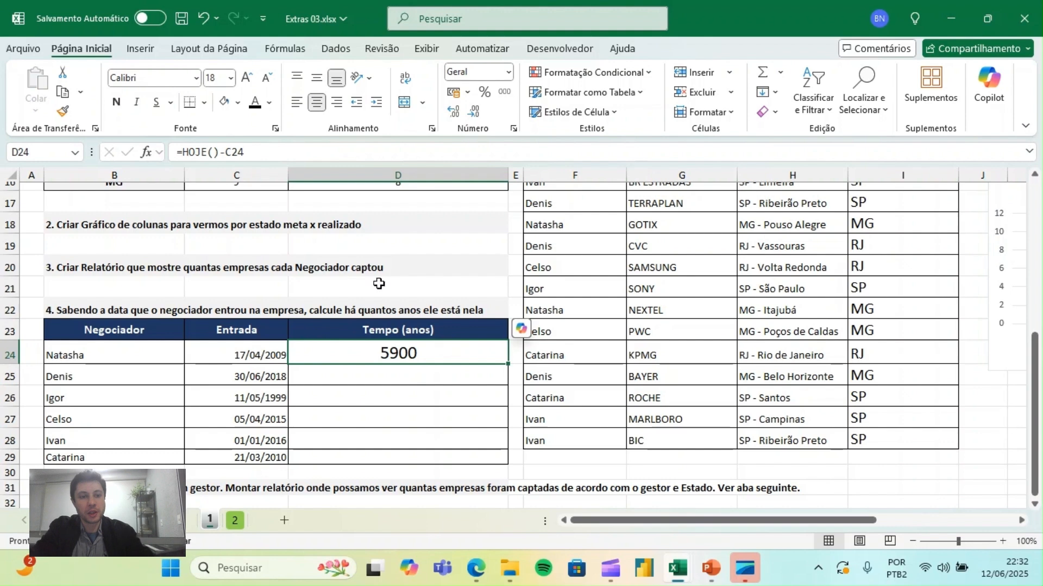
- Convert the days in D24 to years by changing its formula to =(HOJE()-C24)/365
click(183, 152)
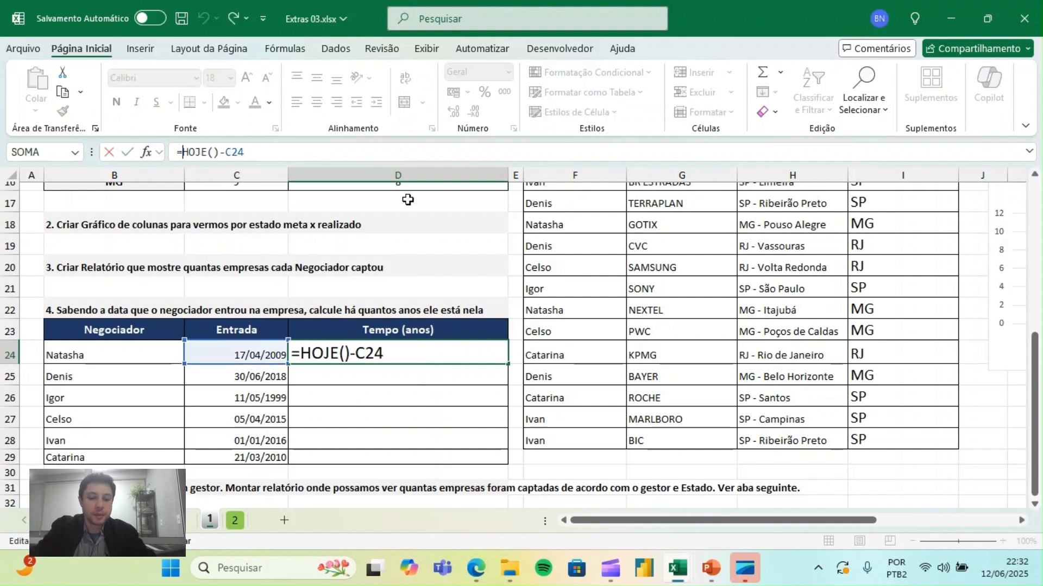
text(()
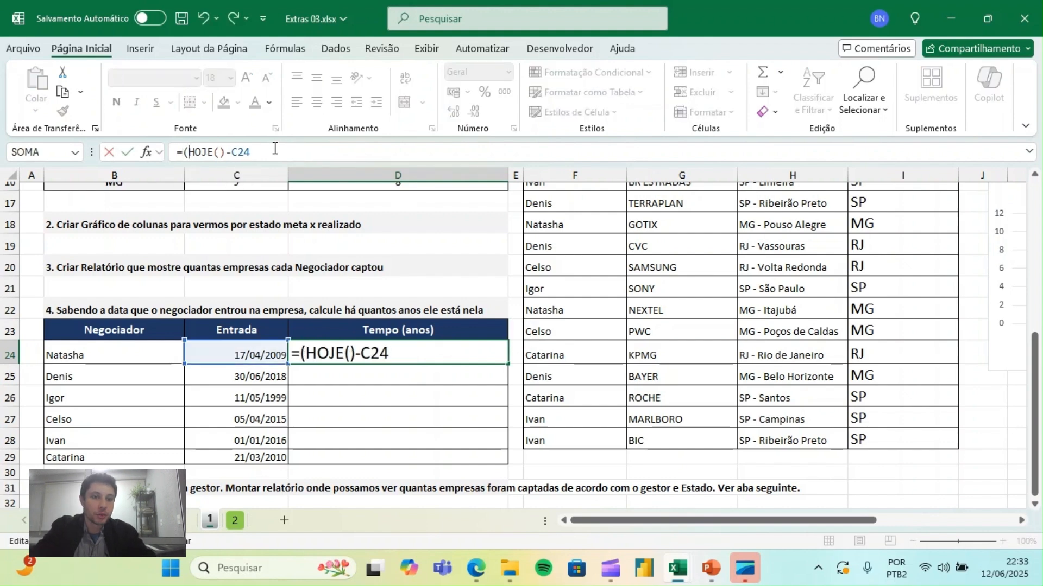
text()-C24)/365)
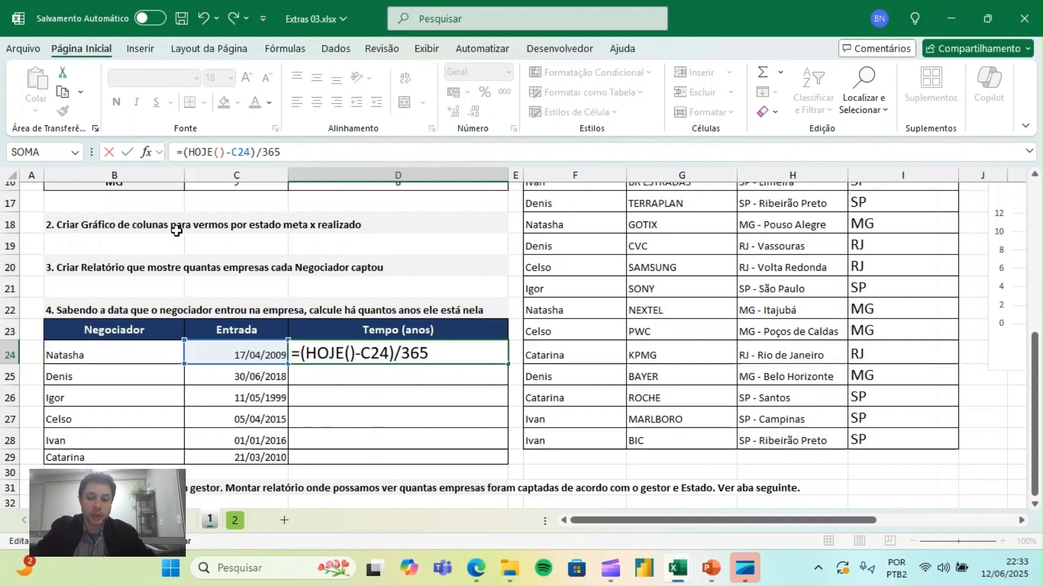
key(Return)
key(Up)
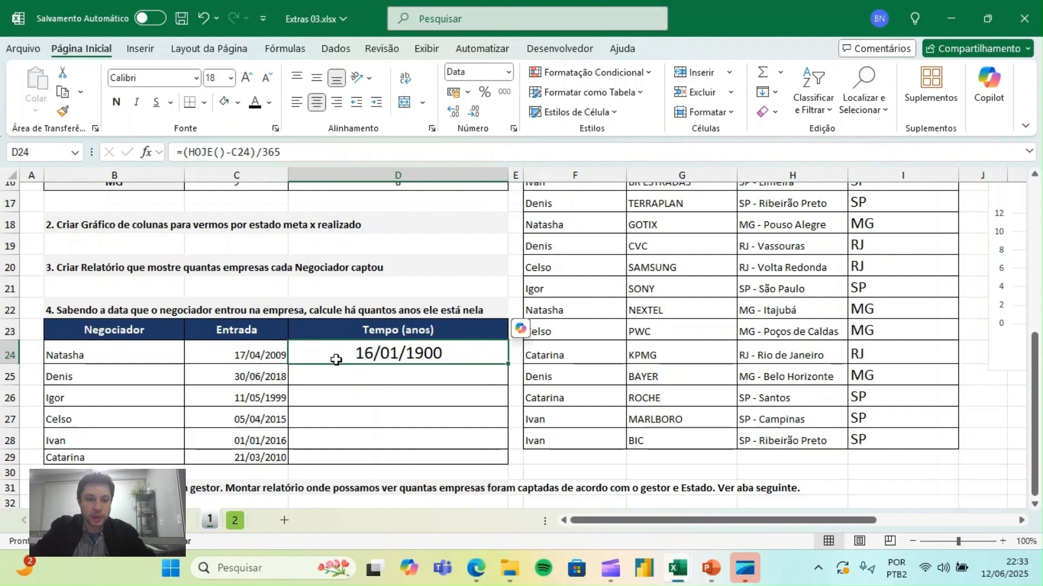
- Change D24 from date to plain number format and remove all its decimal places
click(510, 75)
click(520, 103)
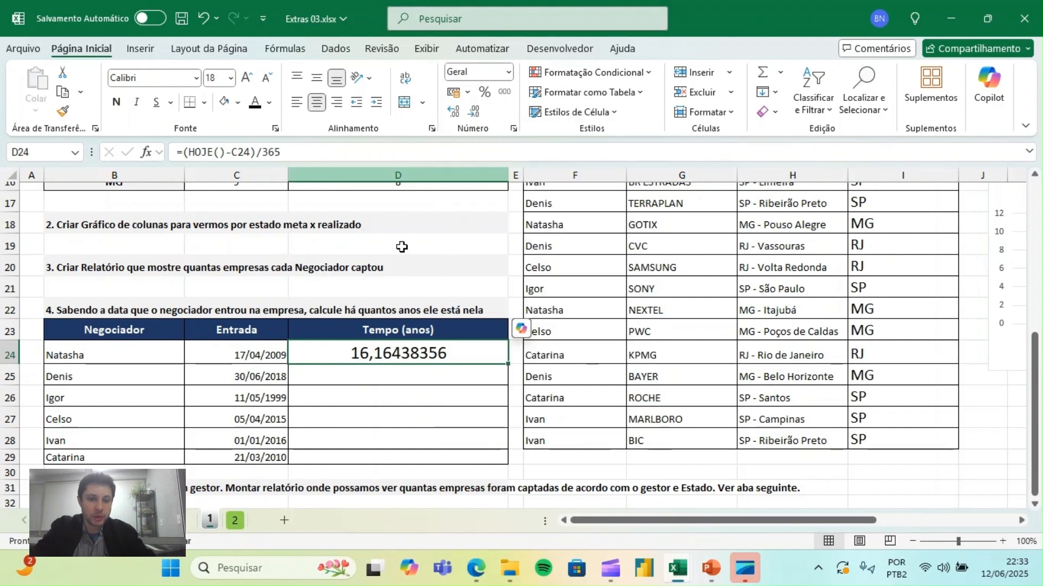
click(476, 113)
click(477, 116)
click(477, 116)
click(477, 116)
click(477, 117)
click(476, 116)
click(477, 116)
click(477, 116)
- Check the bracketed subtraction in the D24 formula and fill the formula down to D29
double_click(422, 353)
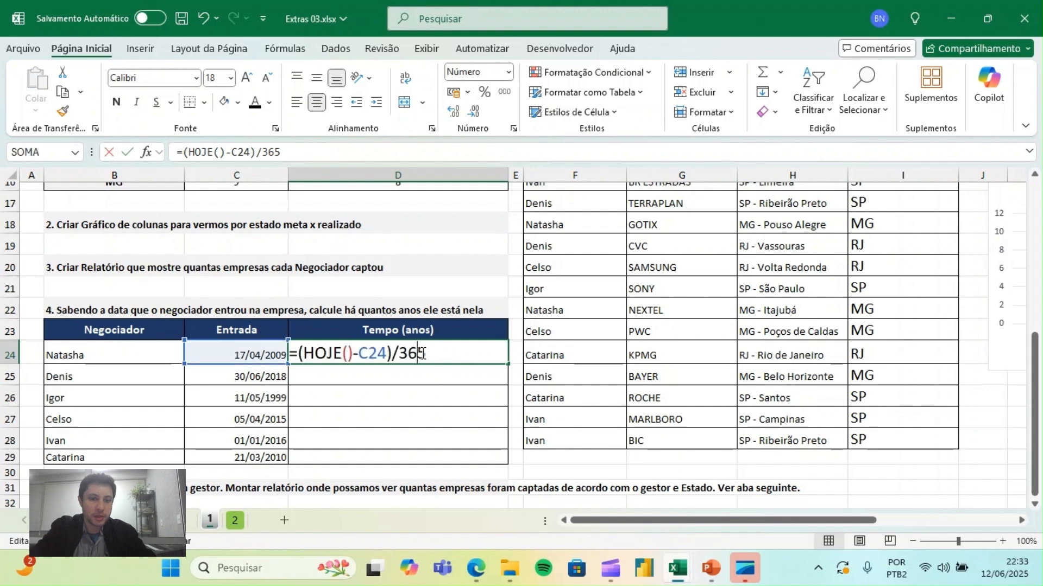
drag(301, 355, 393, 348)
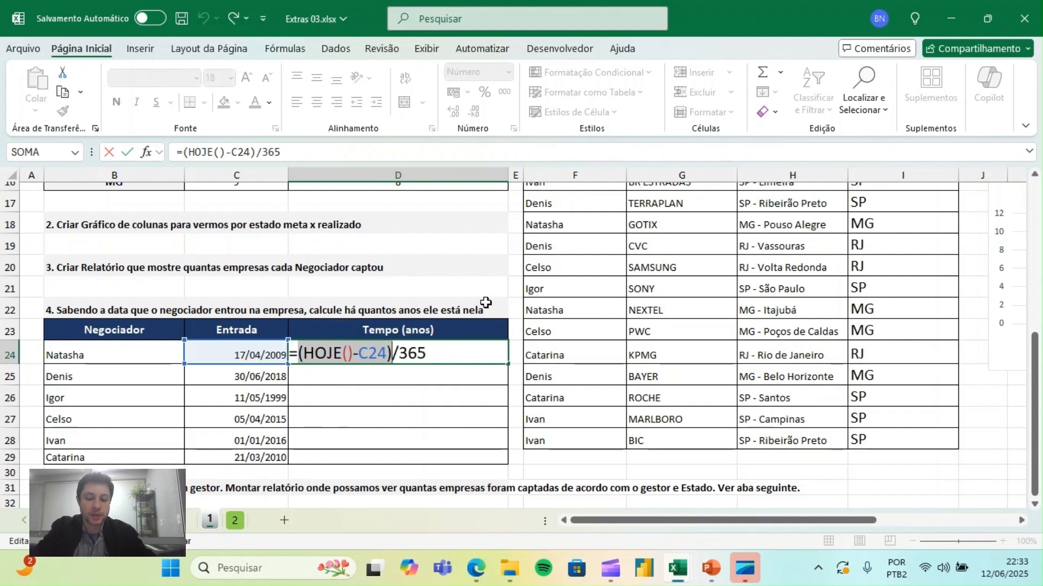
key(ctrl+Return)
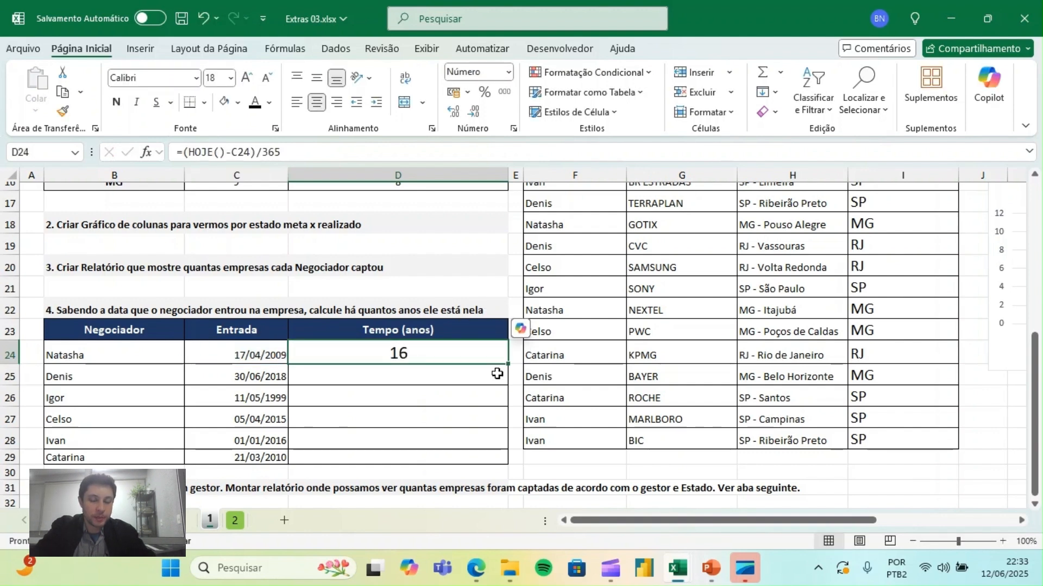
drag(508, 365, 495, 457)
- Review the Tempo (anos) results in D24:D29 against each Negociador's row
click(99, 397)
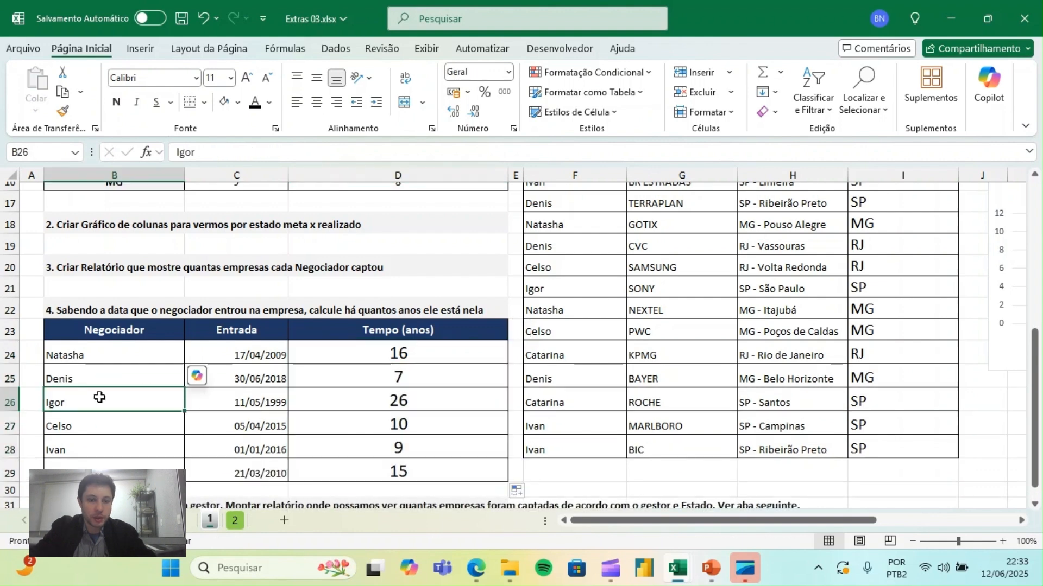
key(Right)
key(Right)
key(Up)
key(Up)
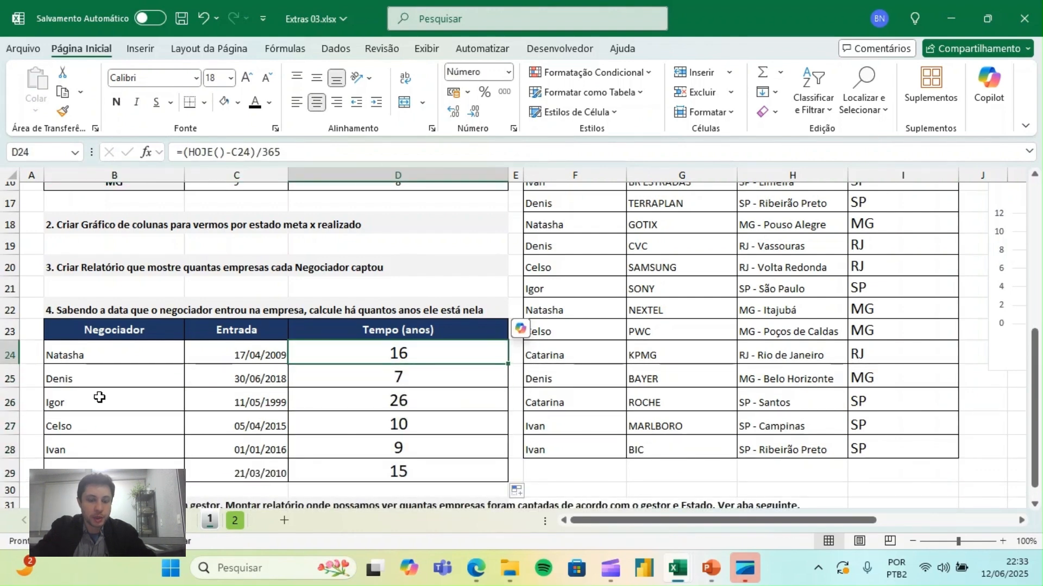
key(Down)
key(Down)
key(Down)
key(Down)
key(Down)
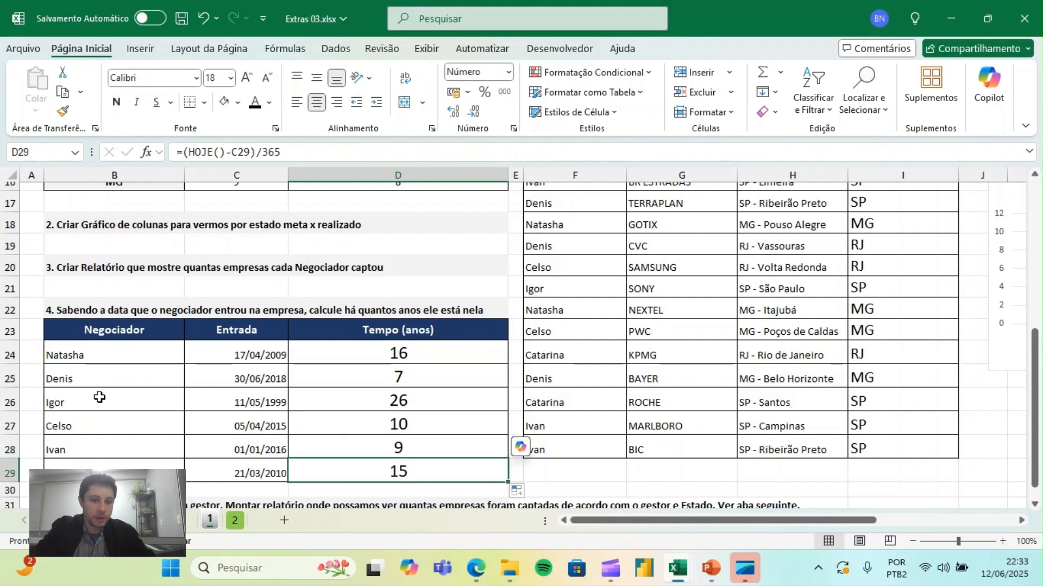
click(416, 405)
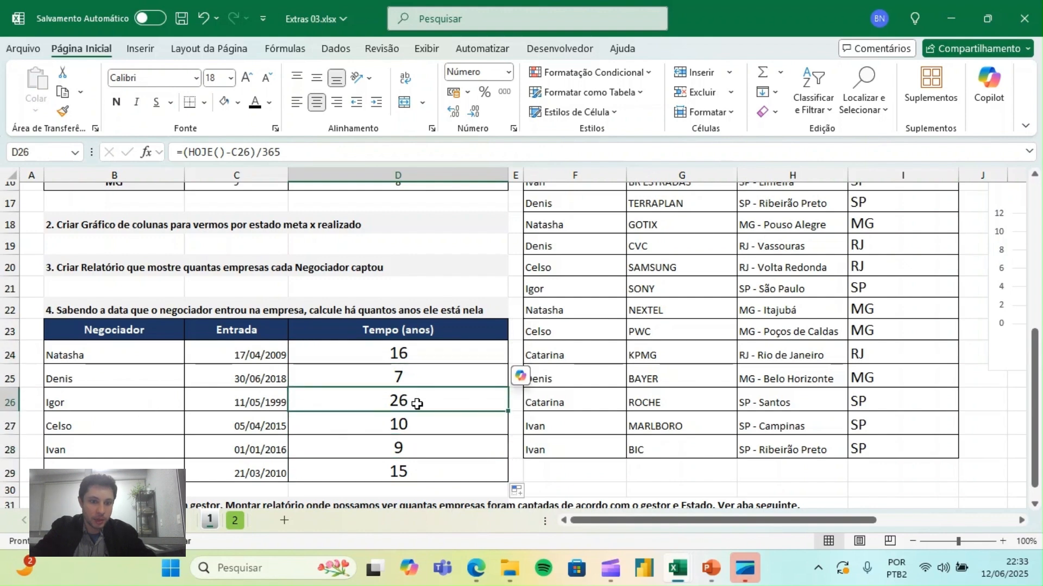
click(84, 417)
click(396, 395)
click(135, 374)
click(408, 379)
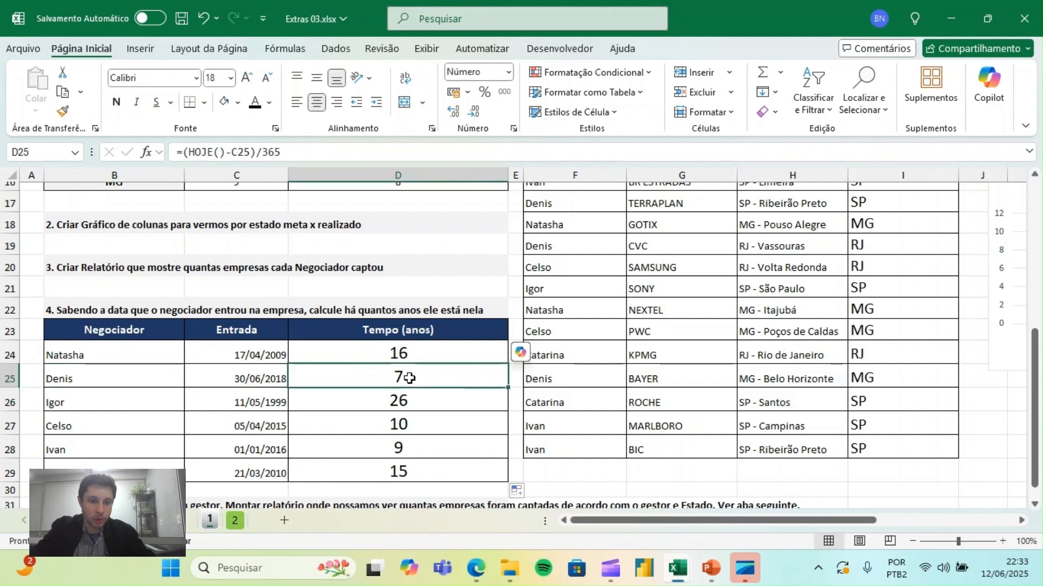
key(Down)
key(Down)
key(Down)
key(Down)
key(Down)
key(Down)
key(Down)
key(Down)
key(Down)
key(Down)
key(Down)
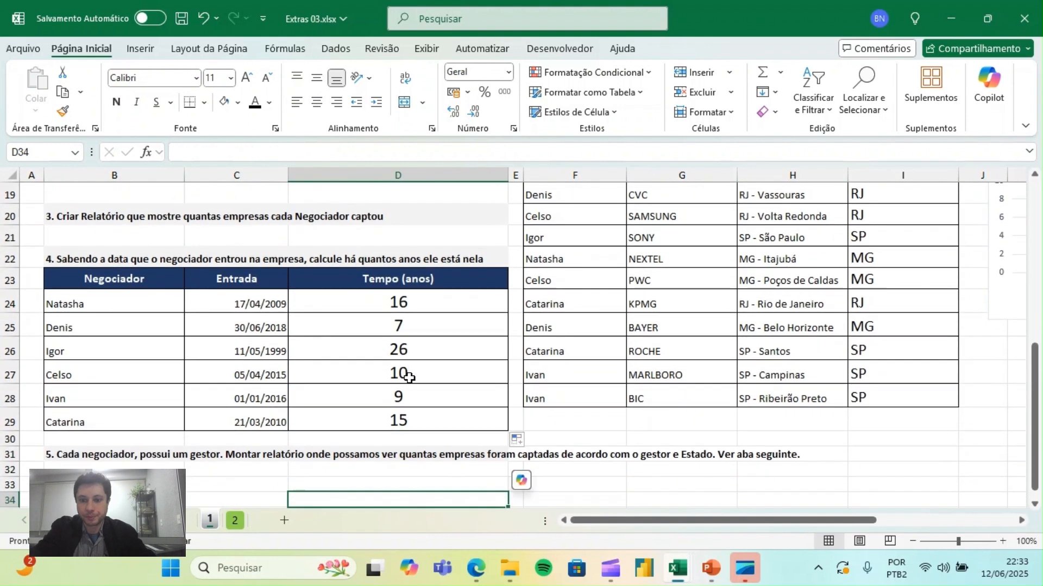
- Read the statement of exercise 5 in row 31 about the report per gestor and Estado
scroll(409, 379, down, 1)
click(143, 374)
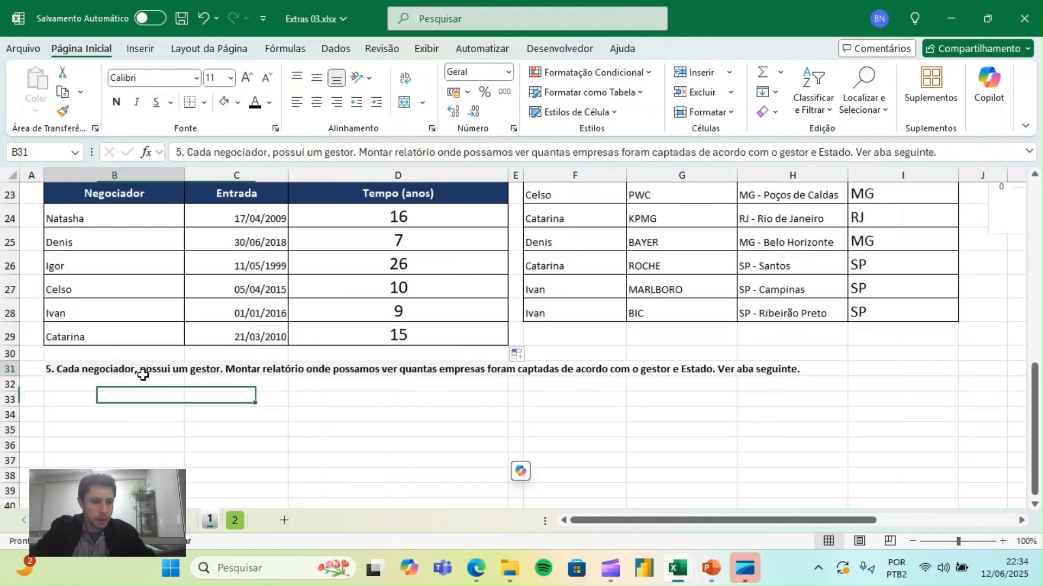
click(352, 428)
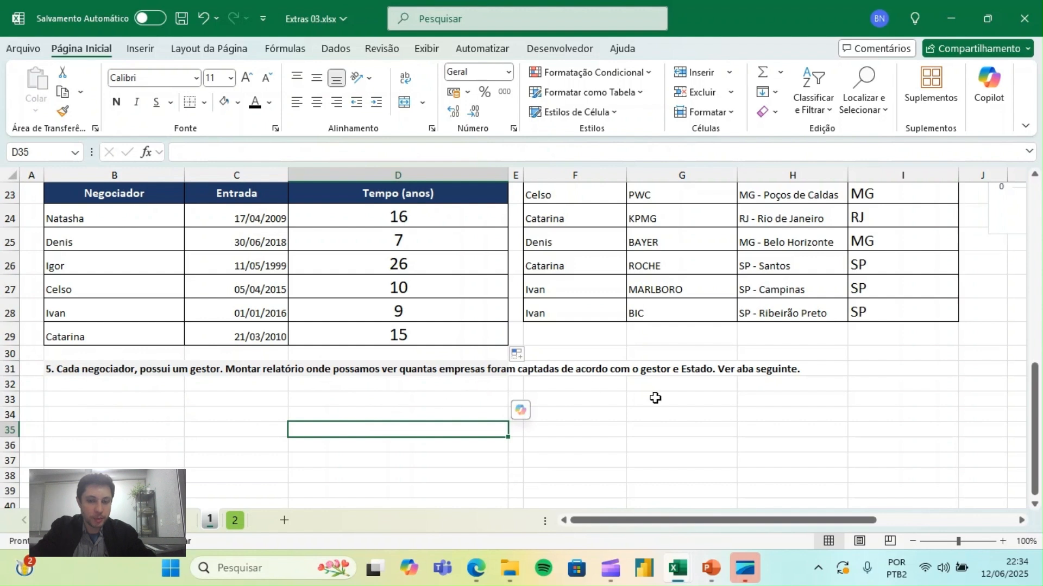
click(600, 400)
click(697, 433)
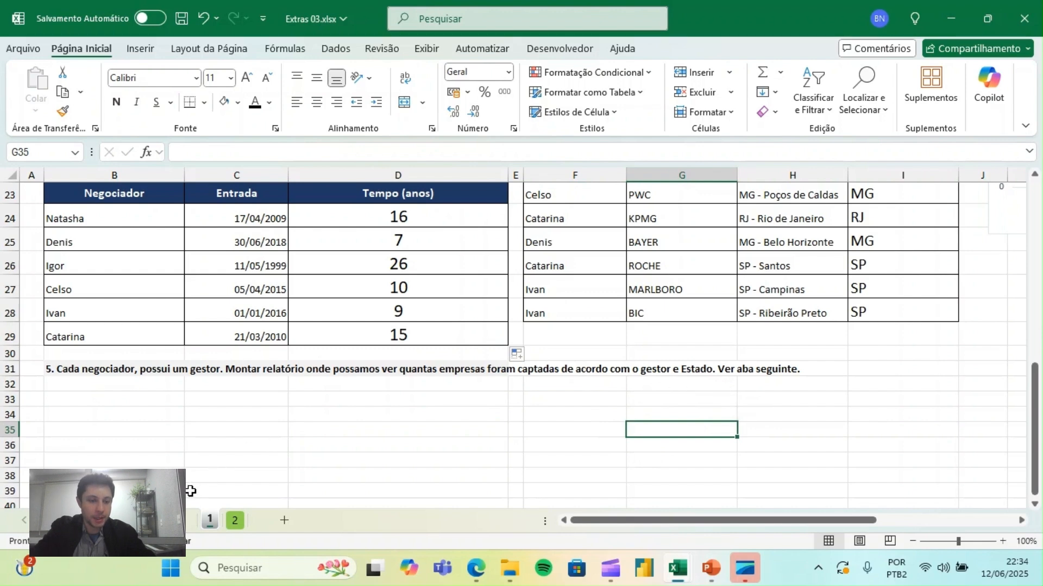
- Examine the Negociador and Gestor table on sheet 2 at 150% zoom, and return to the top of the client table on sheet 1
click(236, 521)
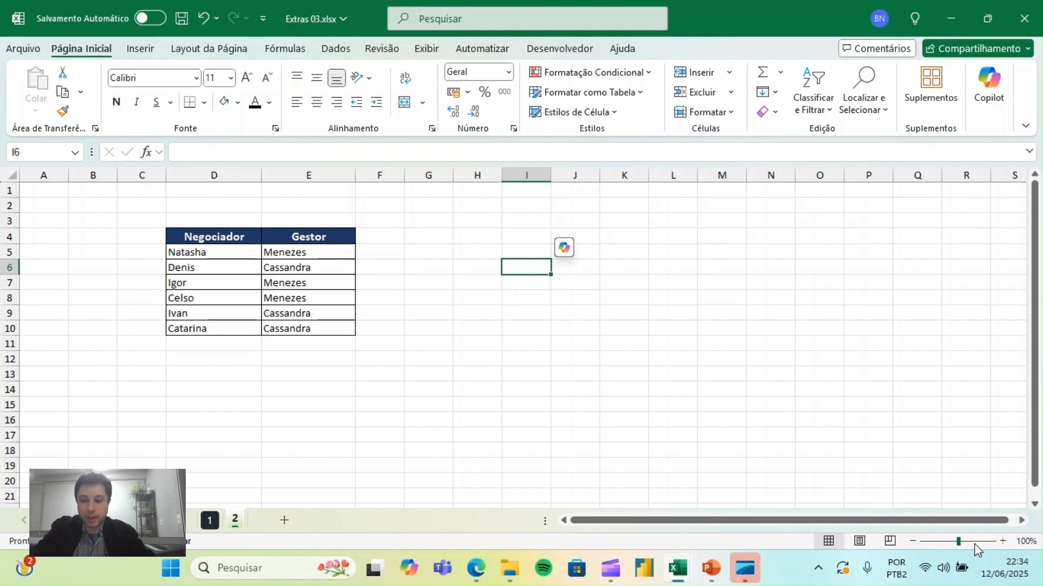
click(1002, 542)
click(1002, 542)
click(1002, 542)
click(1003, 542)
click(1002, 542)
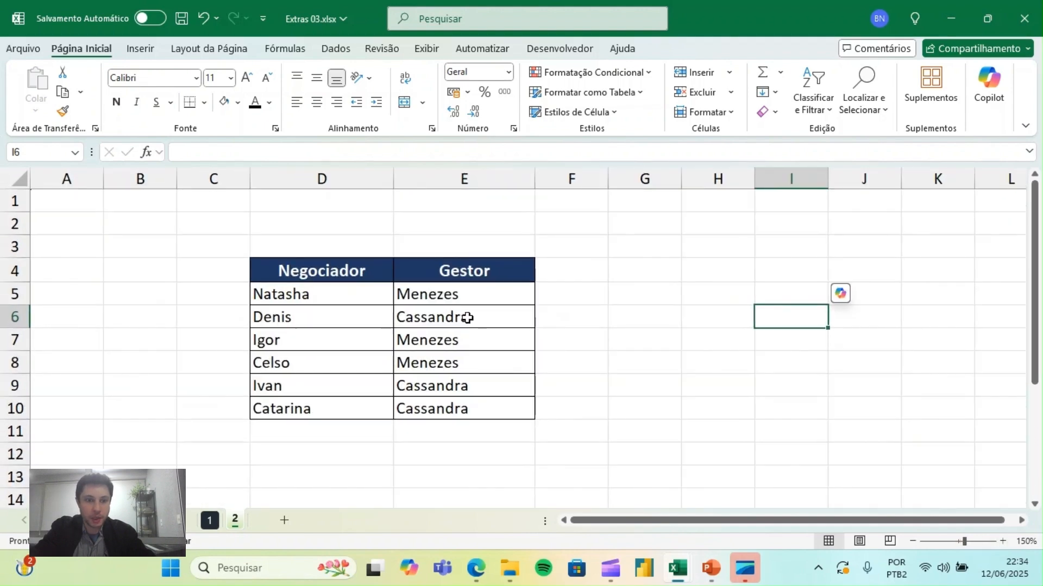
drag(318, 284, 324, 401)
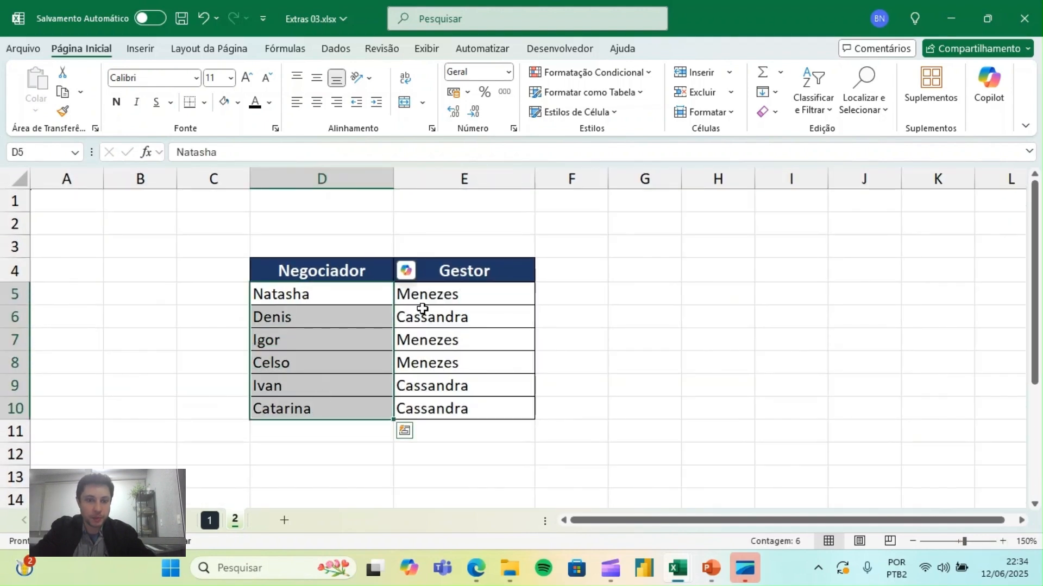
click(444, 291)
drag(445, 291, 449, 407)
click(689, 316)
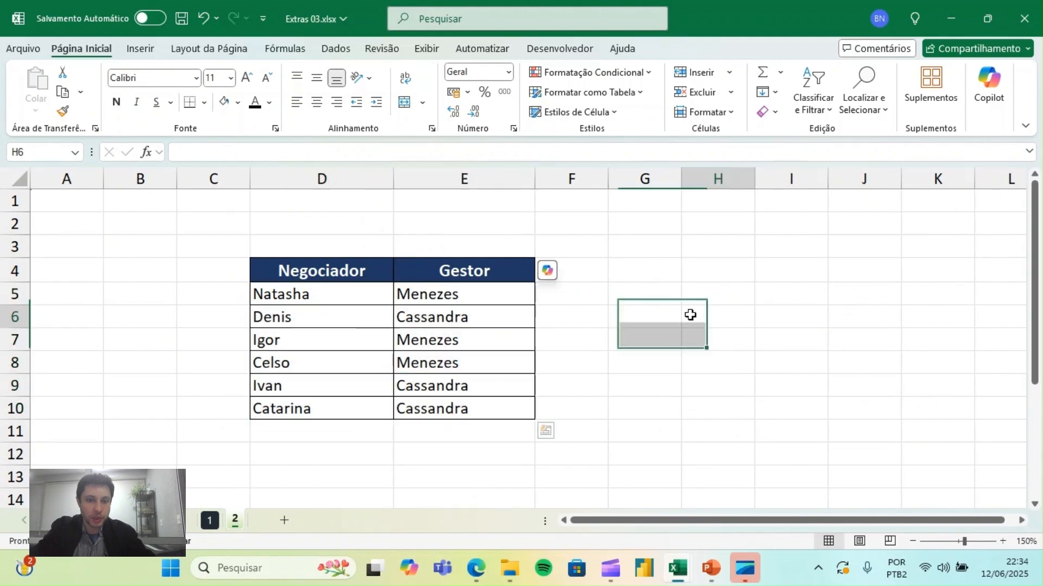
click(209, 521)
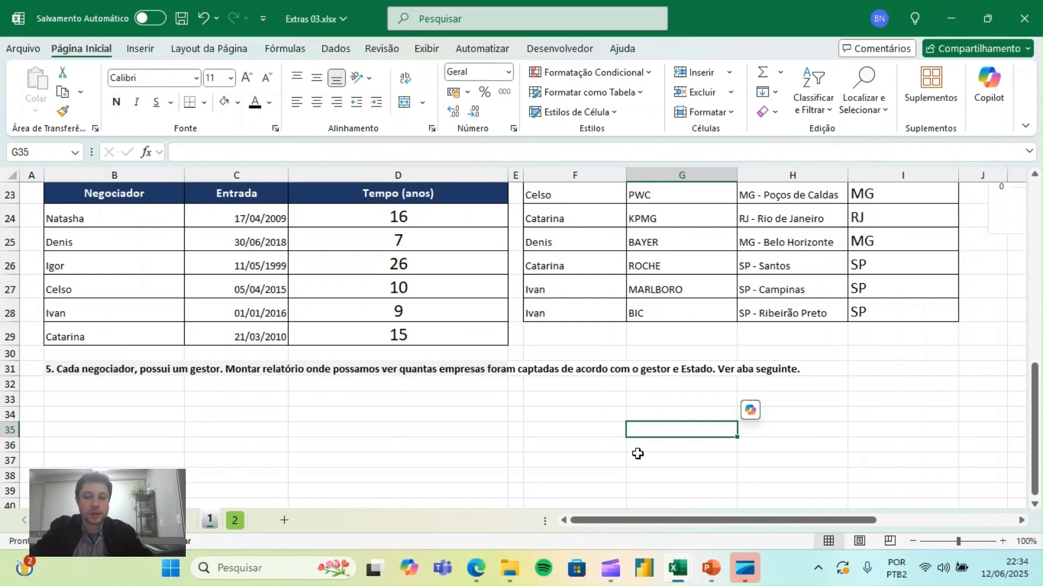
drag(1035, 418, 1035, 225)
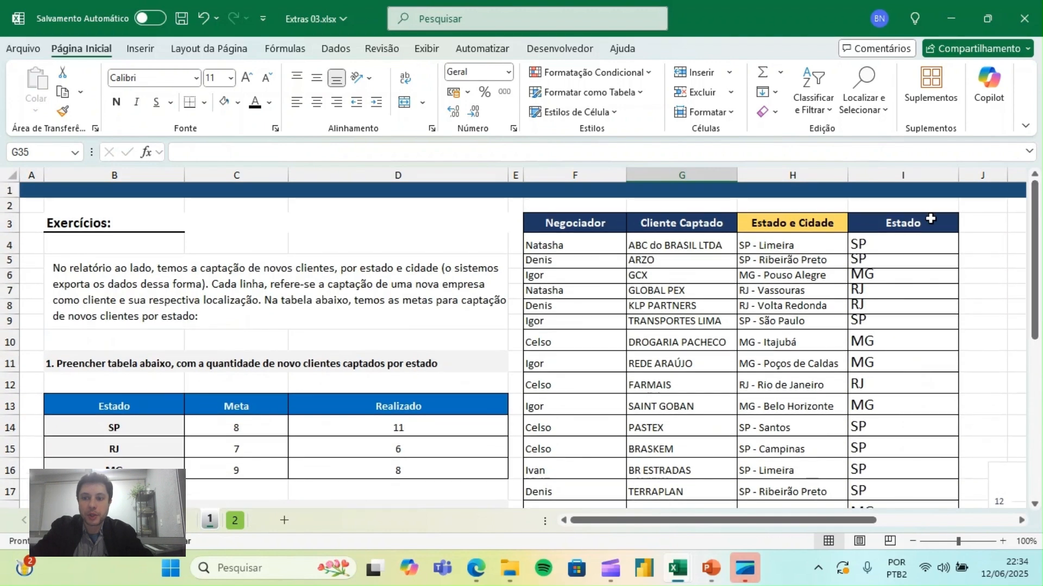
- Copy the formatting of the Estado column I to the empty column J beside it
click(930, 218)
key(Right)
key(Right)
key(Right)
drag(845, 181, 906, 177)
click(863, 223)
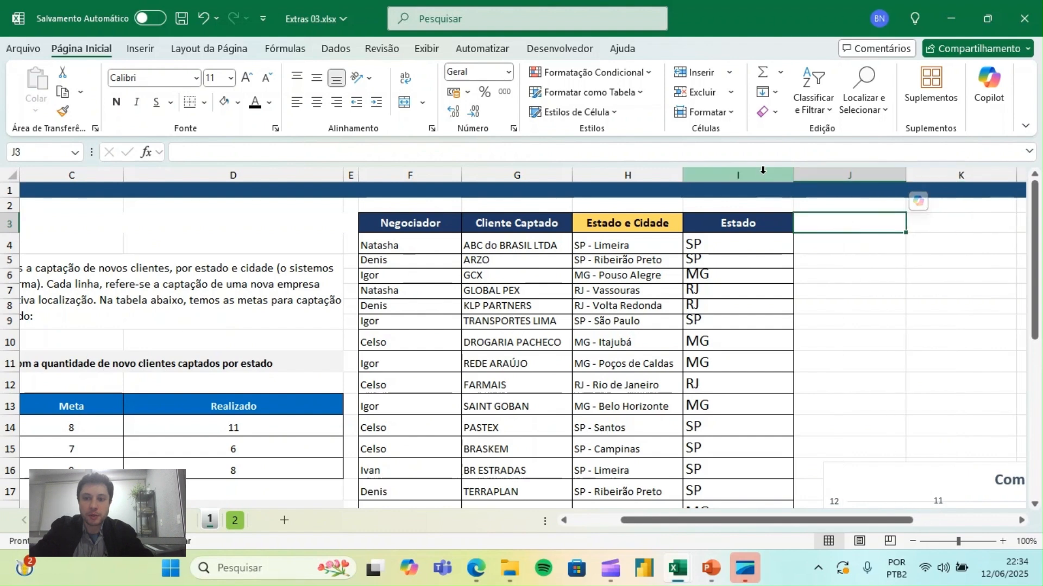
click(762, 170)
click(62, 110)
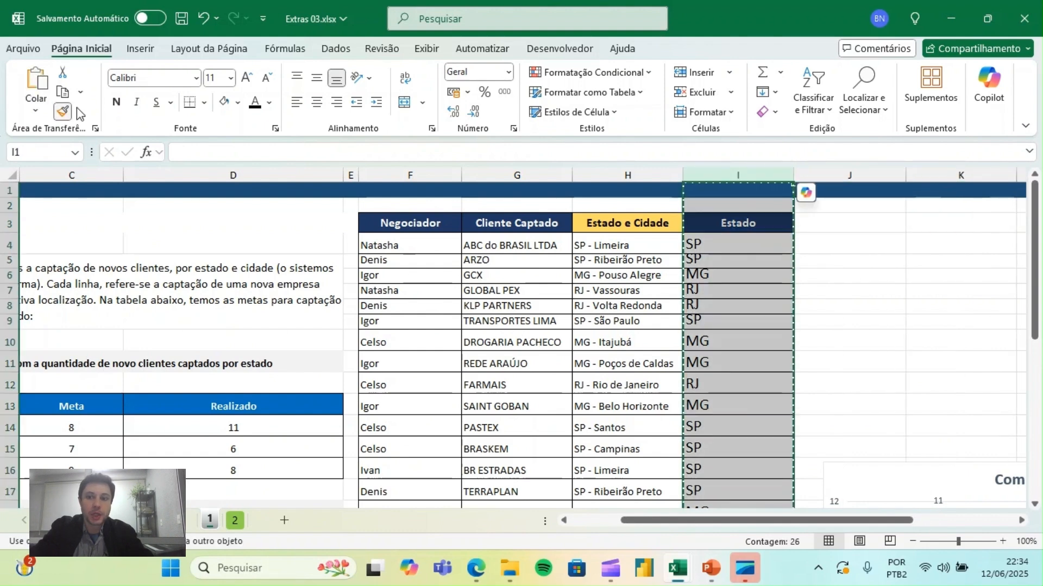
click(830, 173)
- Enter the heading Gestor in cell J3 of the client table
click(836, 227)
double_click(836, 227)
text(Gestor)
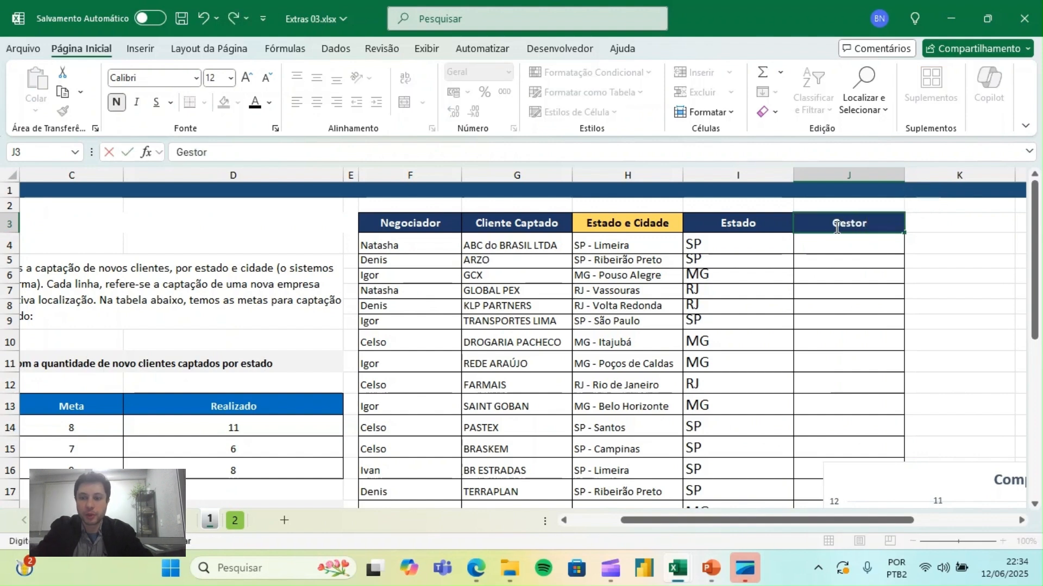
key(Return)
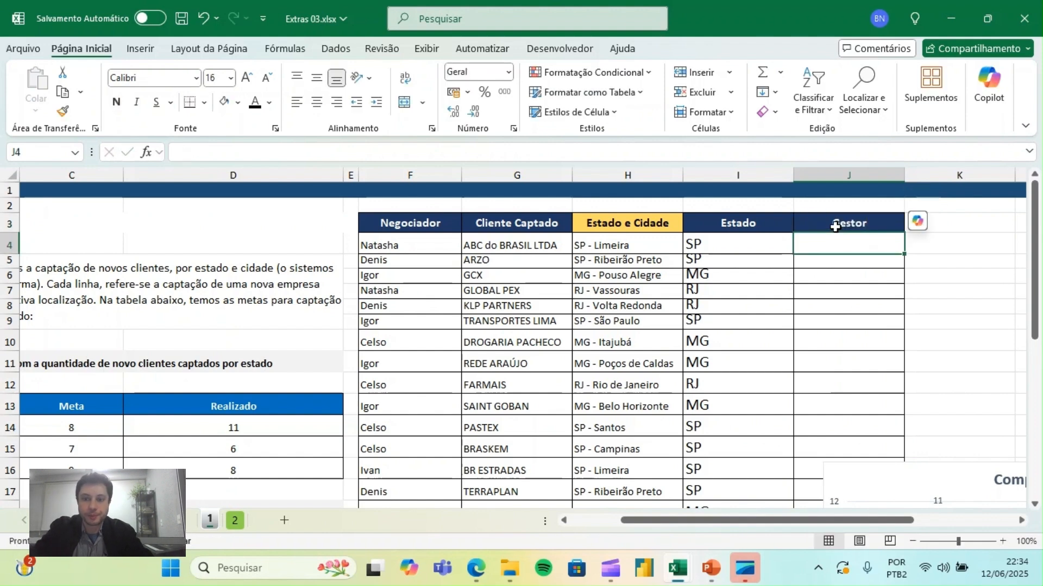
- Compare the Negociador and Gestor table on sheet 2 with the client table on sheet 1, and save the workbook
click(211, 522)
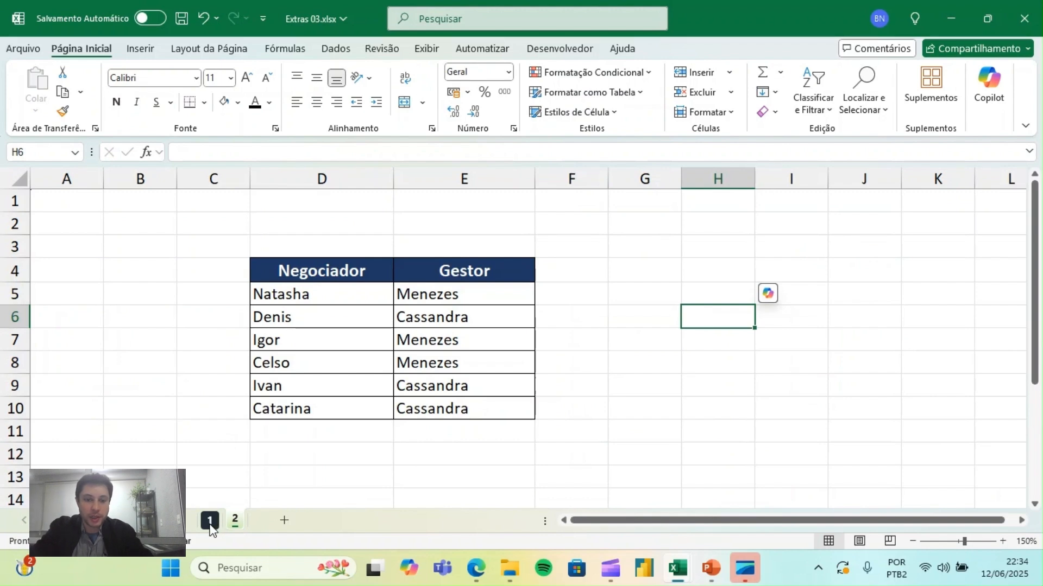
click(234, 520)
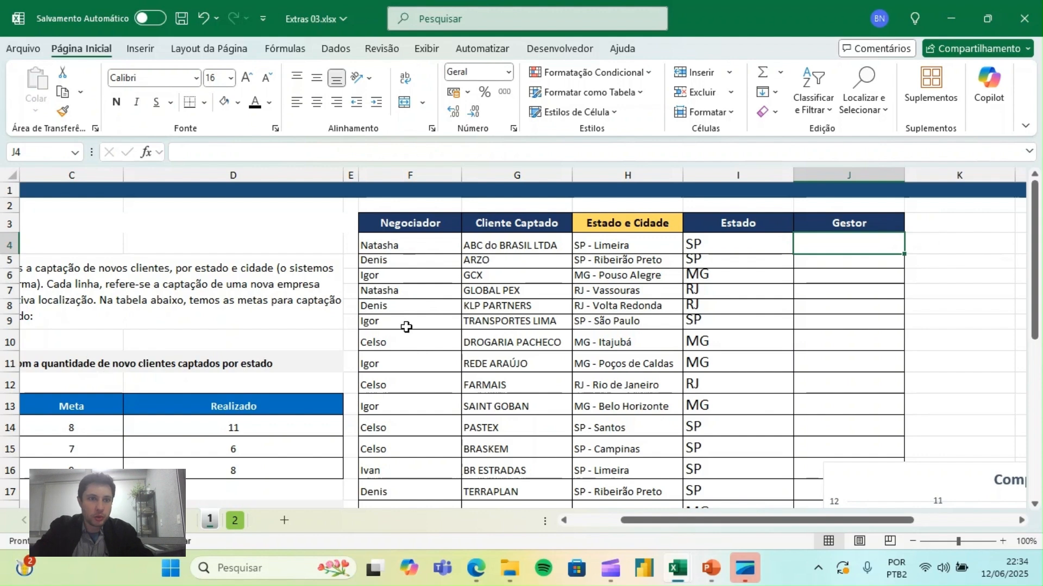
click(182, 18)
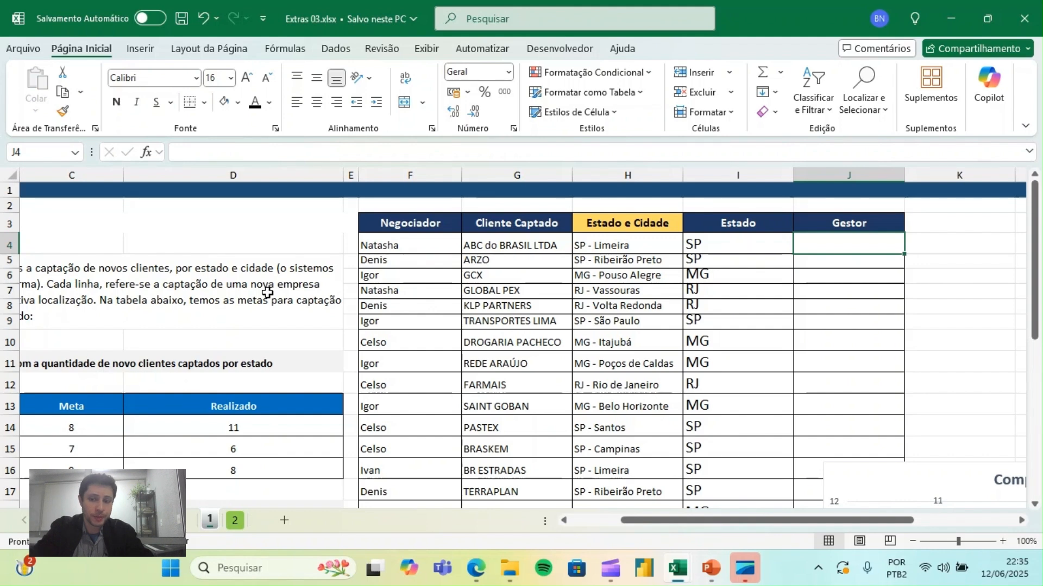
- Set the font size of cell J4 to 20
text(=)
key(Escape)
click(246, 77)
click(245, 77)
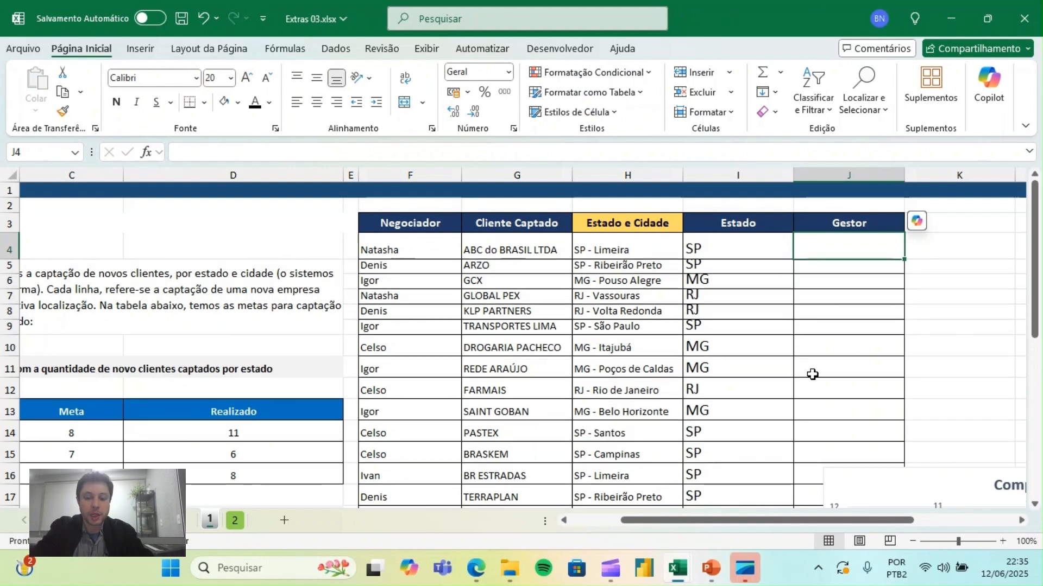
- Begin a PROCV formula in J4 with the Negociador cell F4 as the lookup value
text(=)
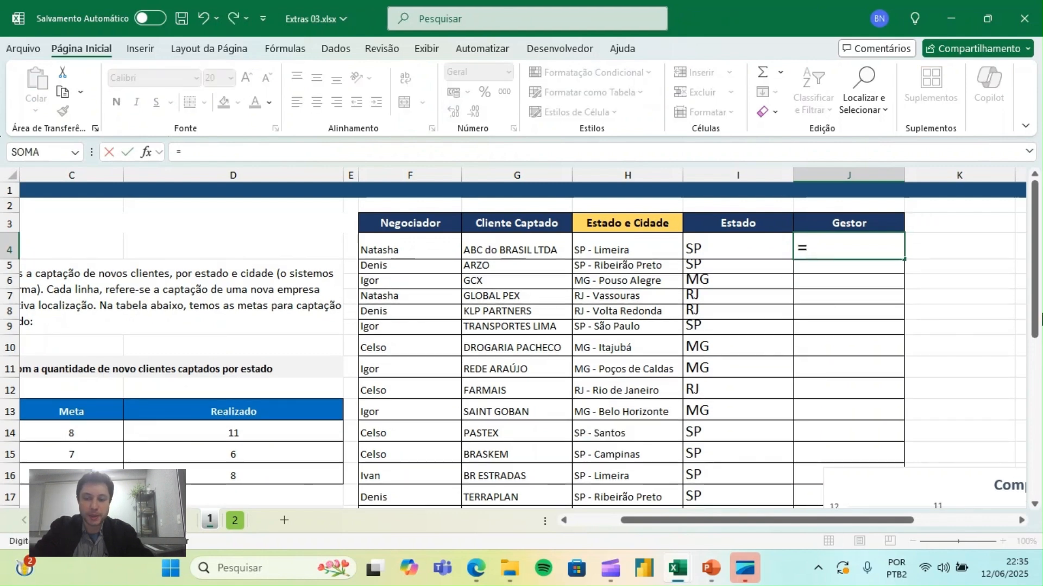
text(procv)
key(Tab)
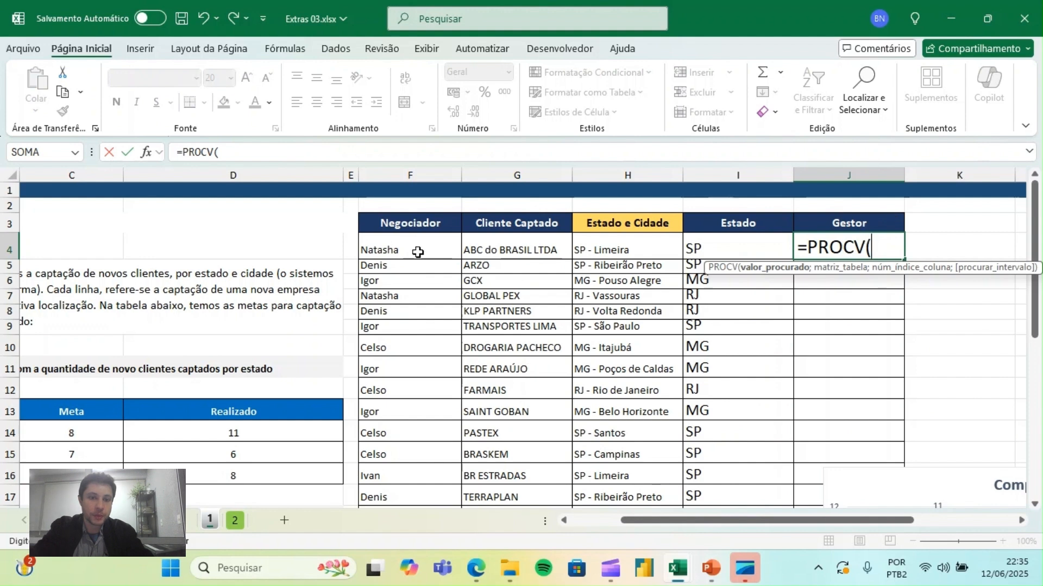
click(384, 251)
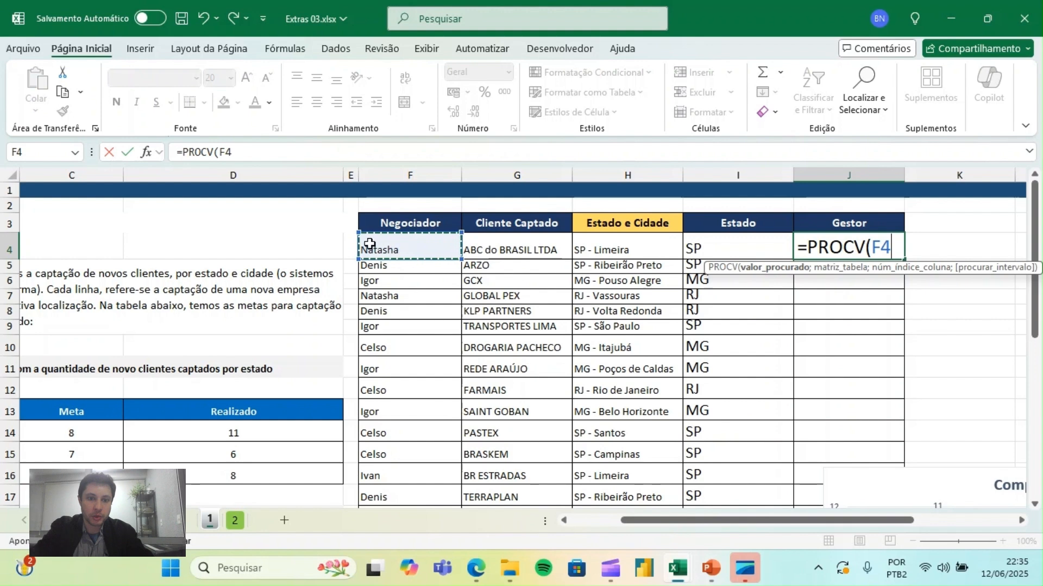
text(;)
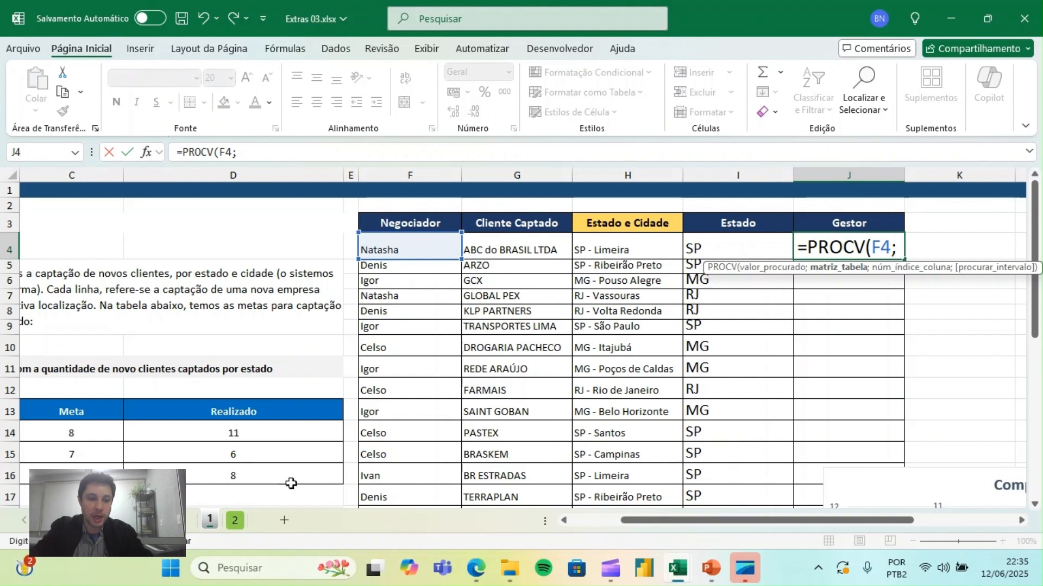
- Use columns D:E of sheet 2 as the PROCV formula's table array
click(235, 520)
drag(337, 169, 430, 172)
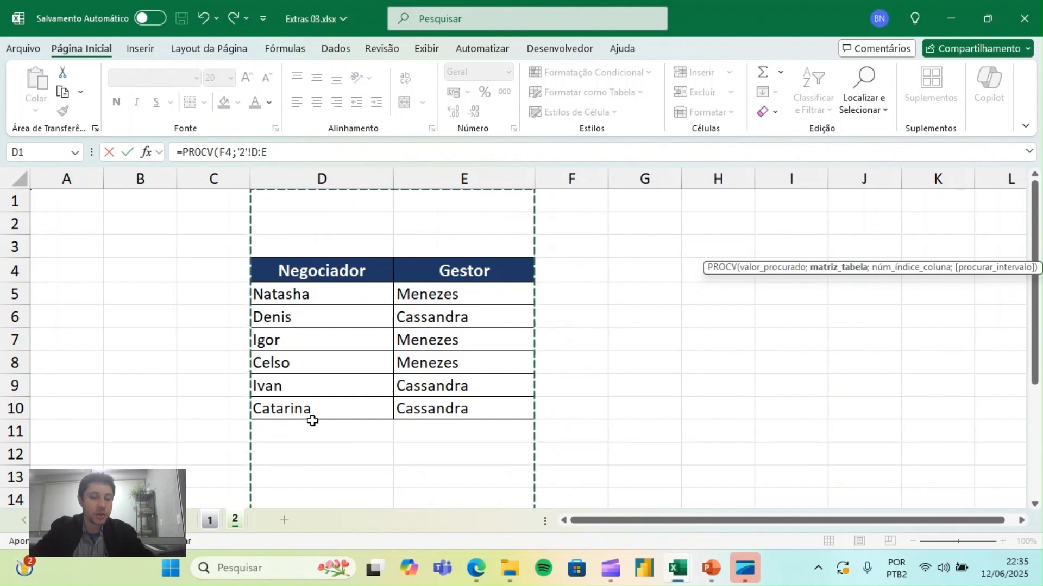
drag(81, 179, 528, 185)
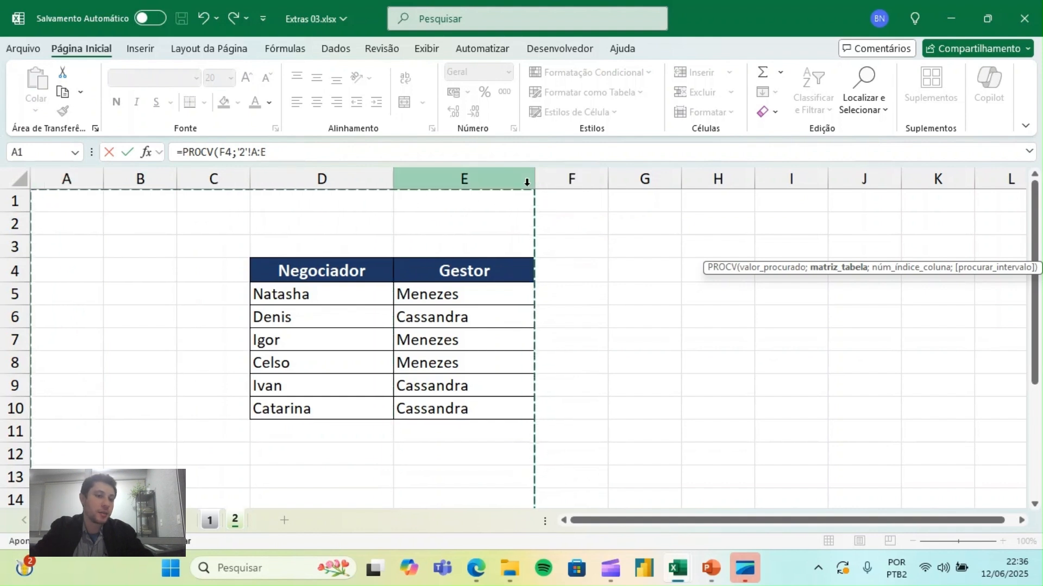
click(329, 173)
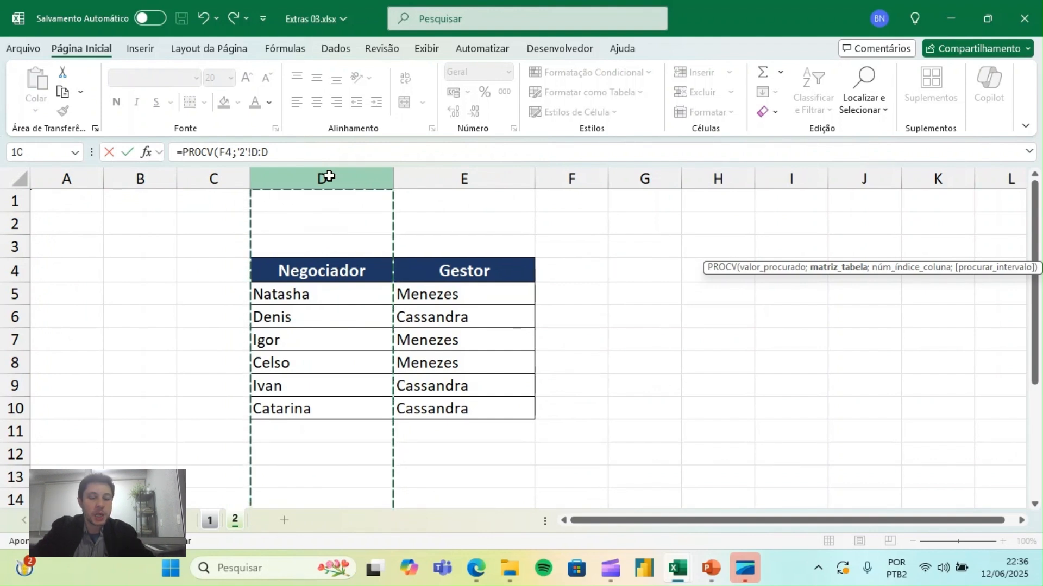
drag(329, 177, 441, 177)
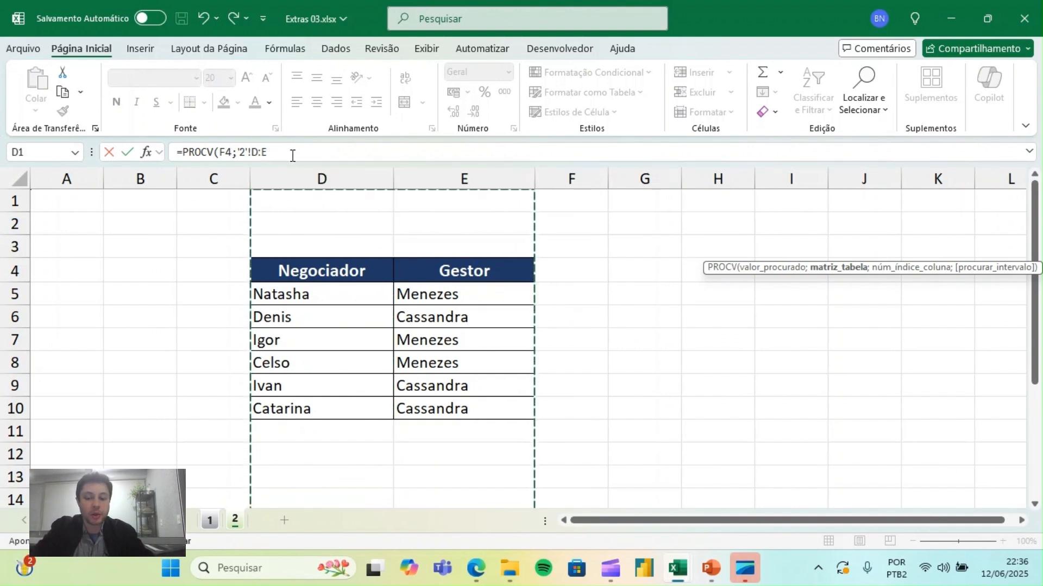
text(;)
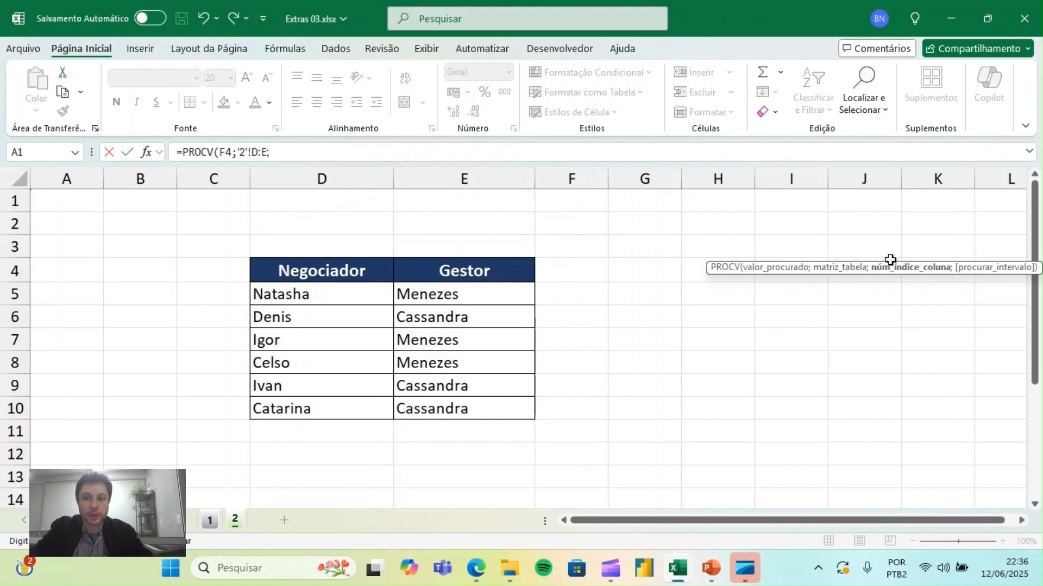
- Complete the PROCV formula with column index 2 and the exact match option FALSO
drag(869, 262, 284, 106)
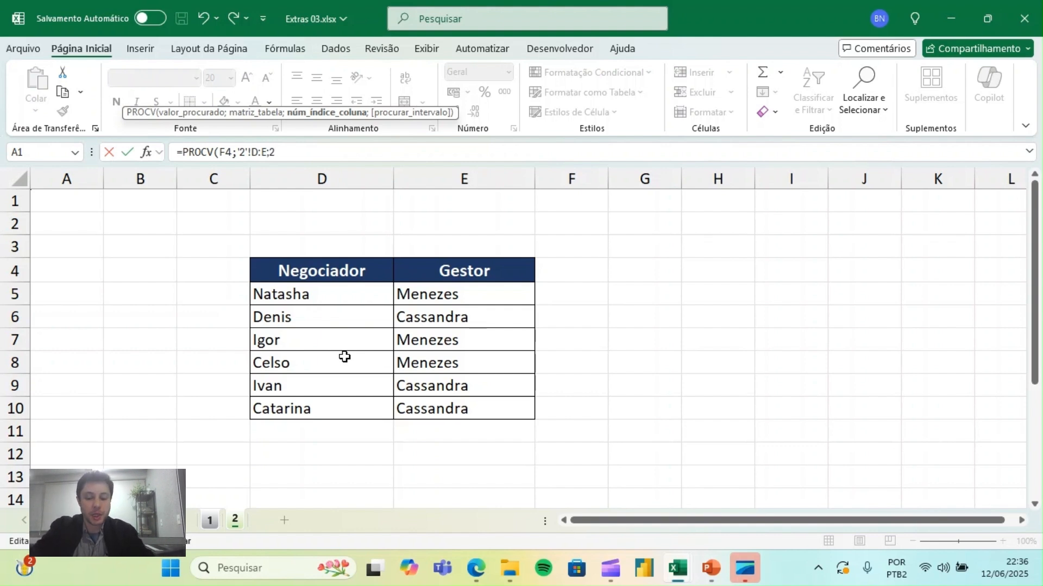
text(;)
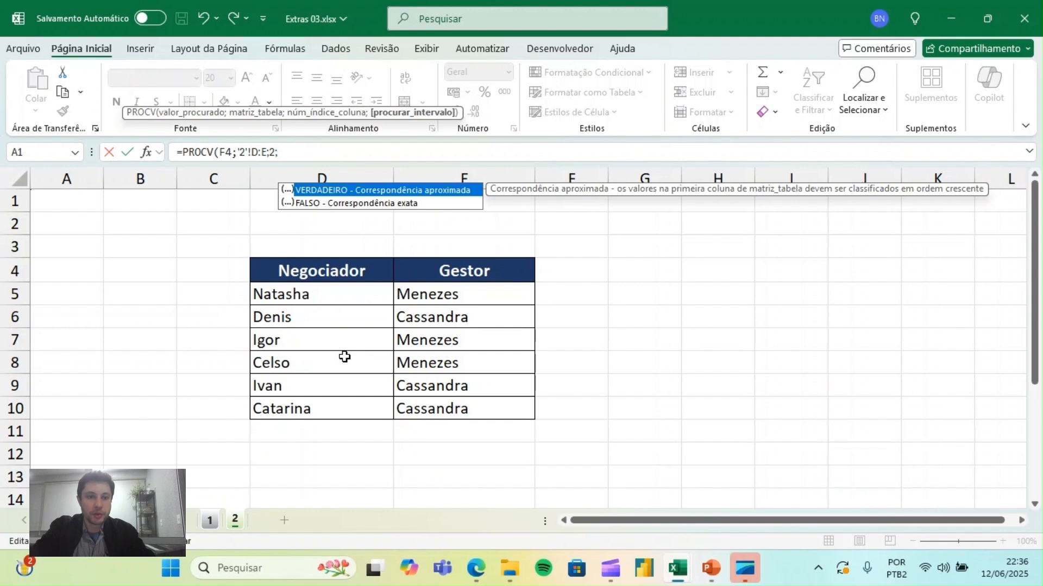
click(387, 205)
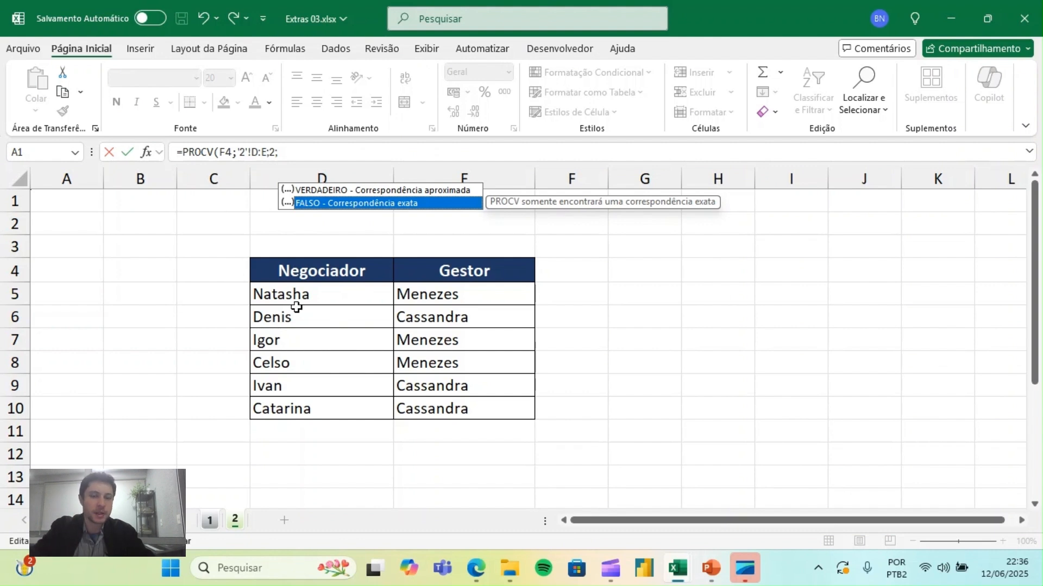
double_click(341, 203)
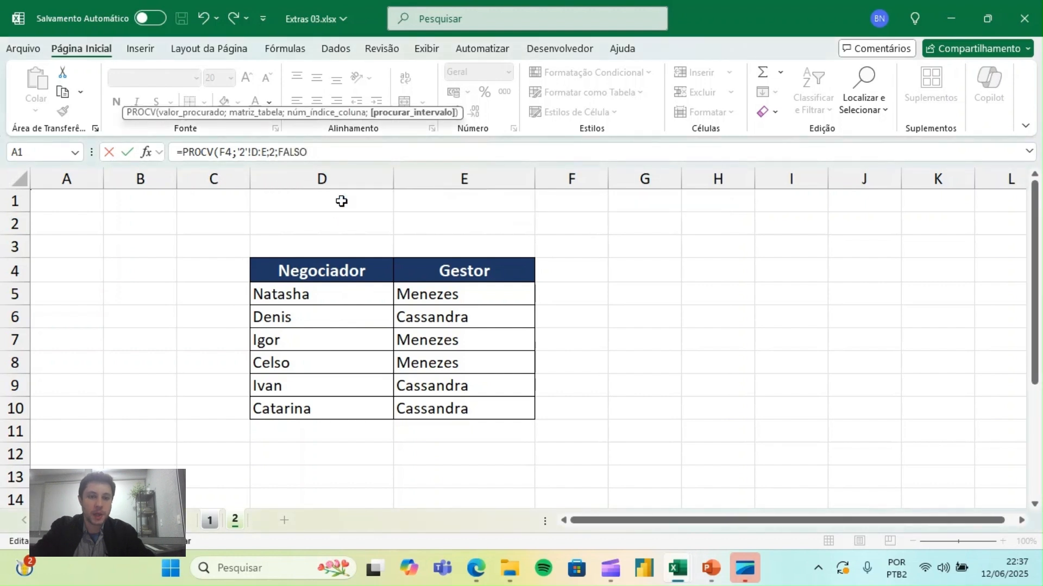
text())
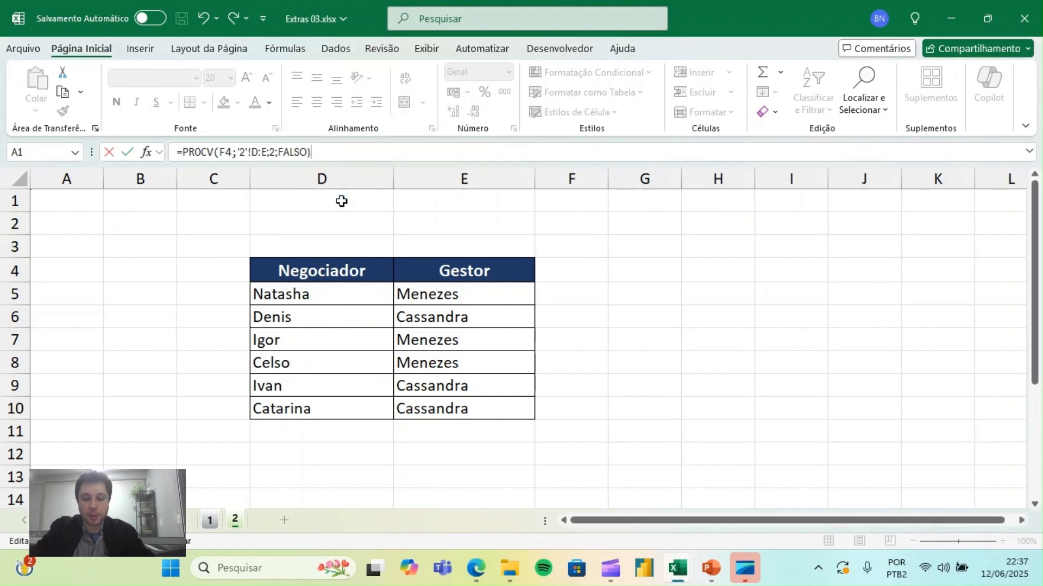
key(Return)
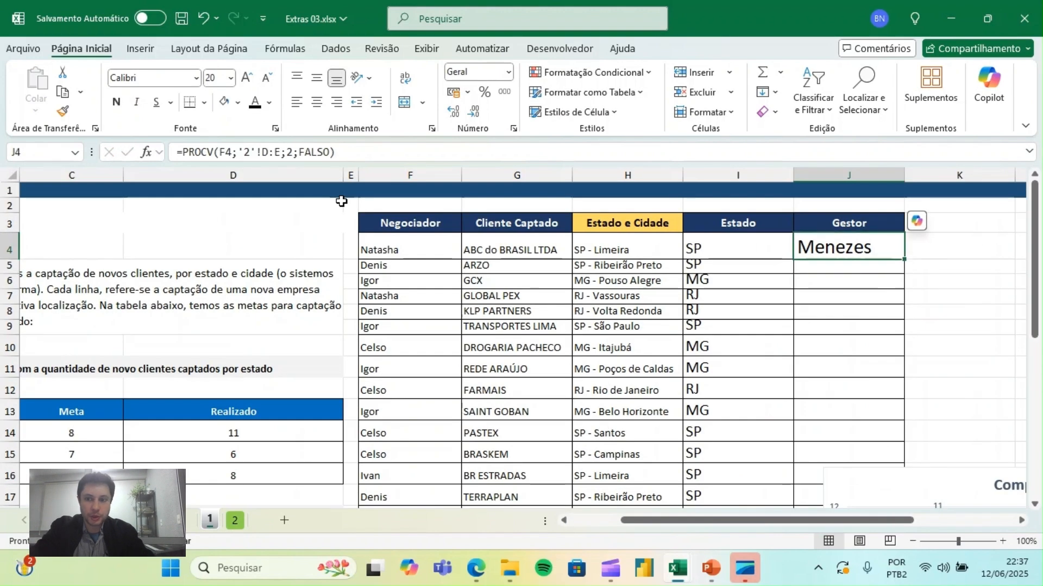
- Fill the PROCV formula from J4 down to J28 and check the last rows of the Gestor column
double_click(904, 262)
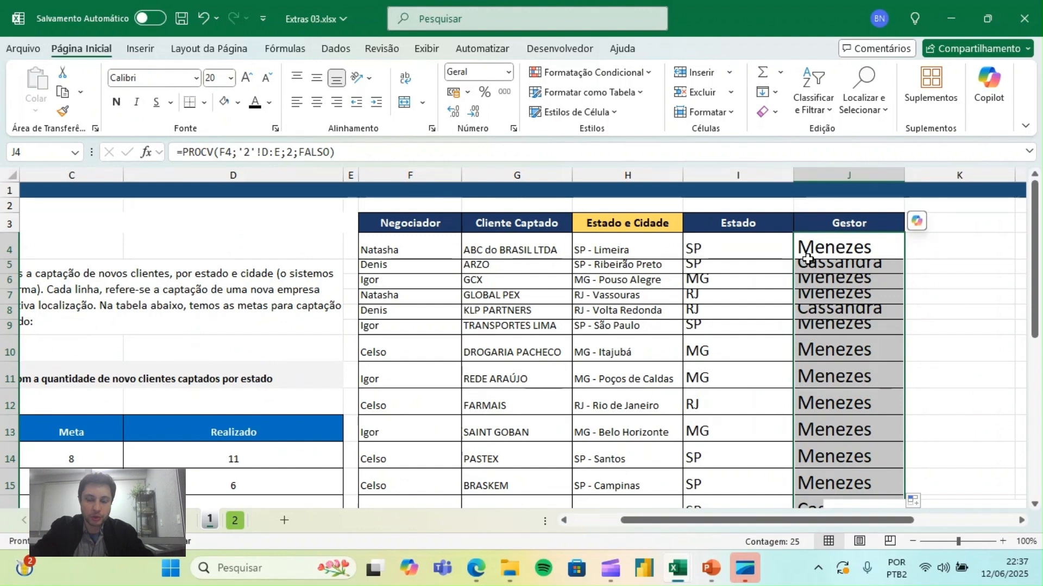
drag(1035, 247, 1035, 407)
click(625, 411)
key(Down)
key(Down)
key(Down)
key(Down)
key(Down)
key(Down)
key(Down)
key(Down)
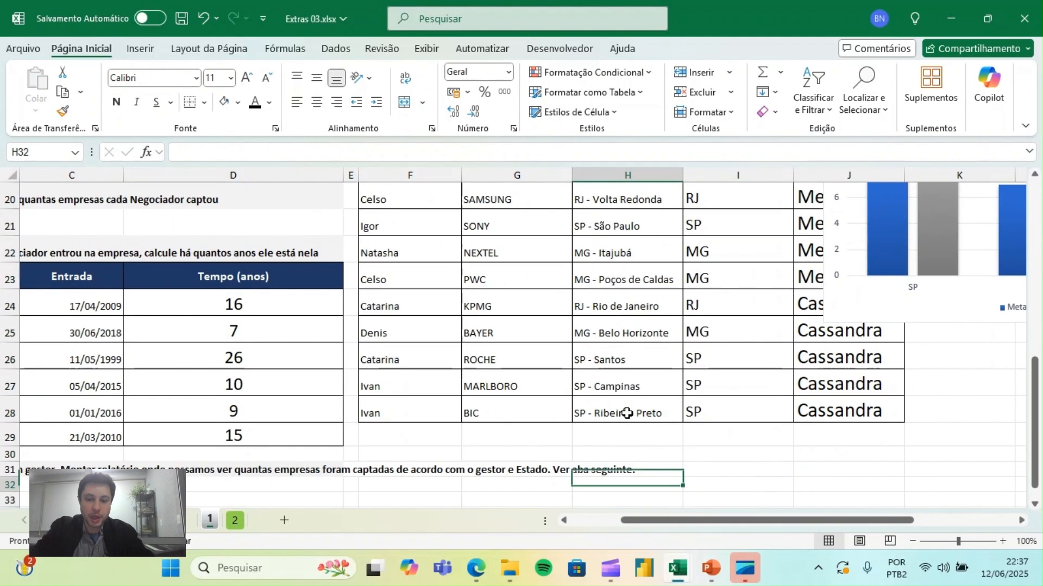
key(Down)
key(Down)
key(Down)
key(Down)
key(Down)
key(Left)
key(Right)
key(Right)
key(Up)
key(Up)
key(Up)
key(Up)
key(Up)
key(Up)
key(Up)
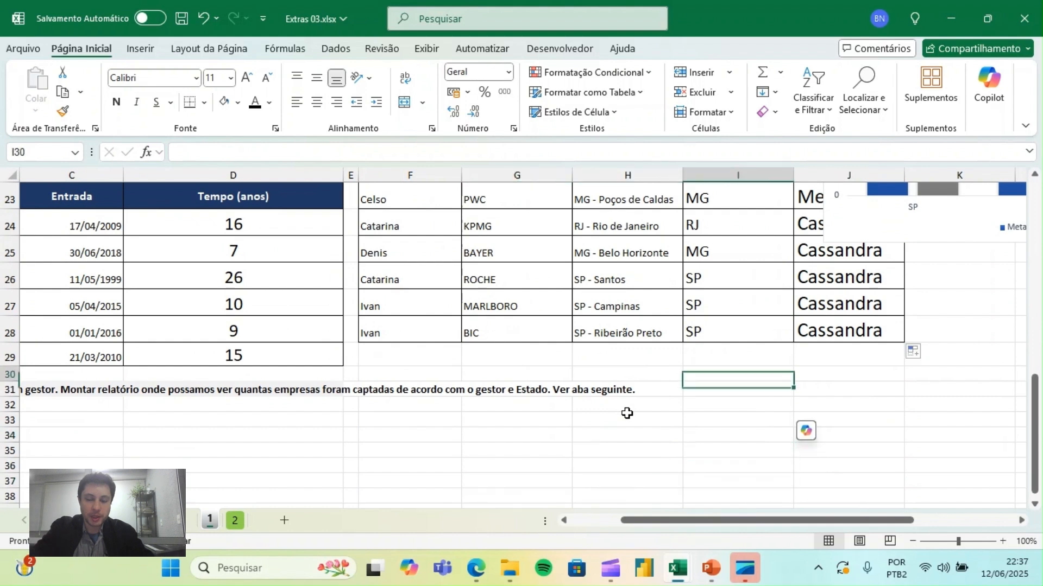
- Reread the statement of exercise 5 in row 31 about companies captured by gestor and Estado
key(Right)
key(Up)
key(Up)
key(Down)
key(Down)
key(Down)
key(Down)
key(Down)
key(Left)
key(ctrl+Left)
key(Right)
key(Right)
key(Right)
key(Up)
key(Up)
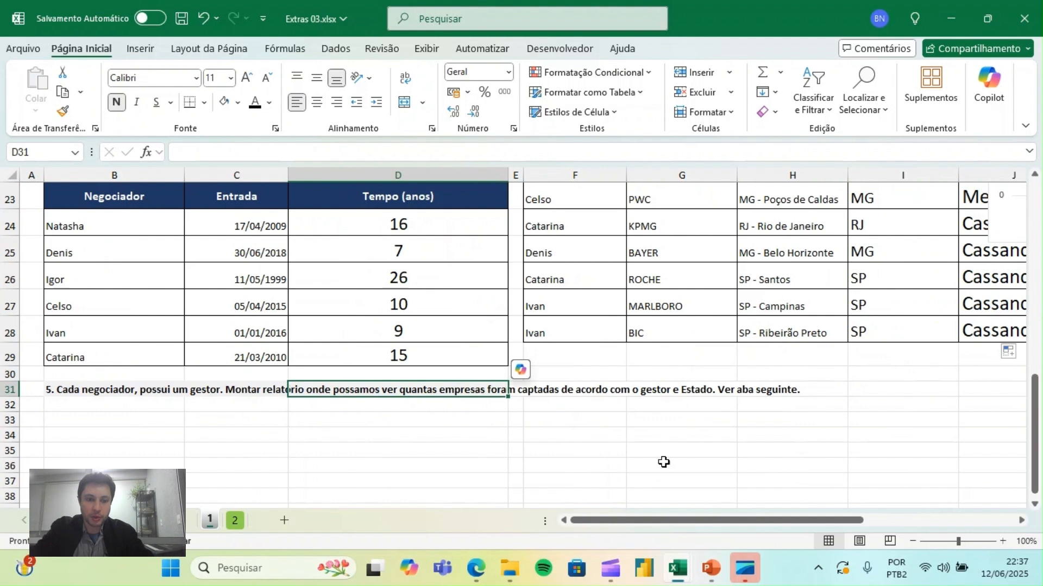
click(490, 453)
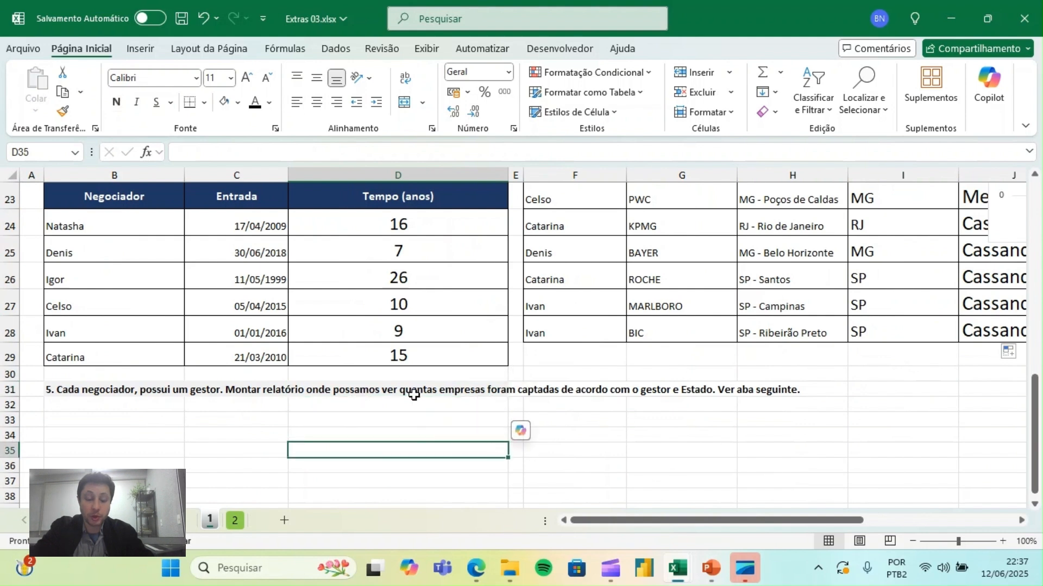
click(591, 431)
- Create a pivot table from the client table F3:J28 on a new worksheet
drag(1035, 397, 1036, 173)
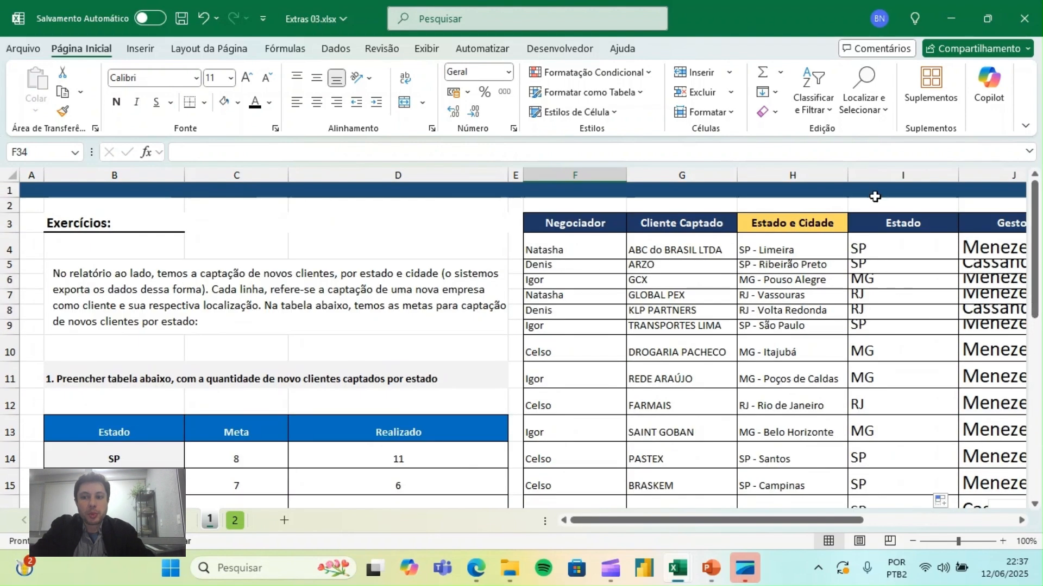
click(575, 225)
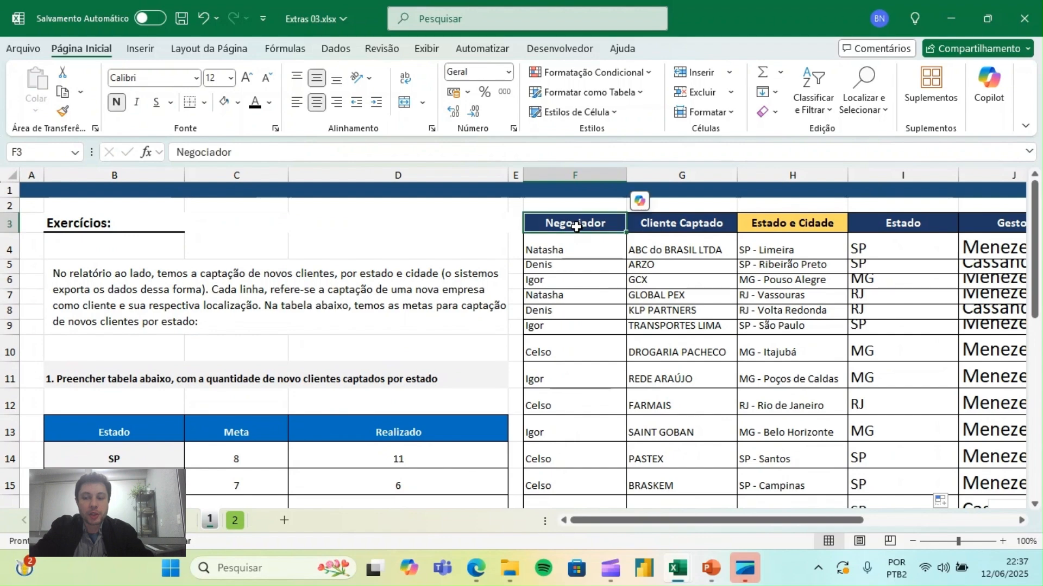
key(ctrl+shift+Right)
key(ctrl+shift+Down)
click(140, 48)
click(59, 111)
click(76, 133)
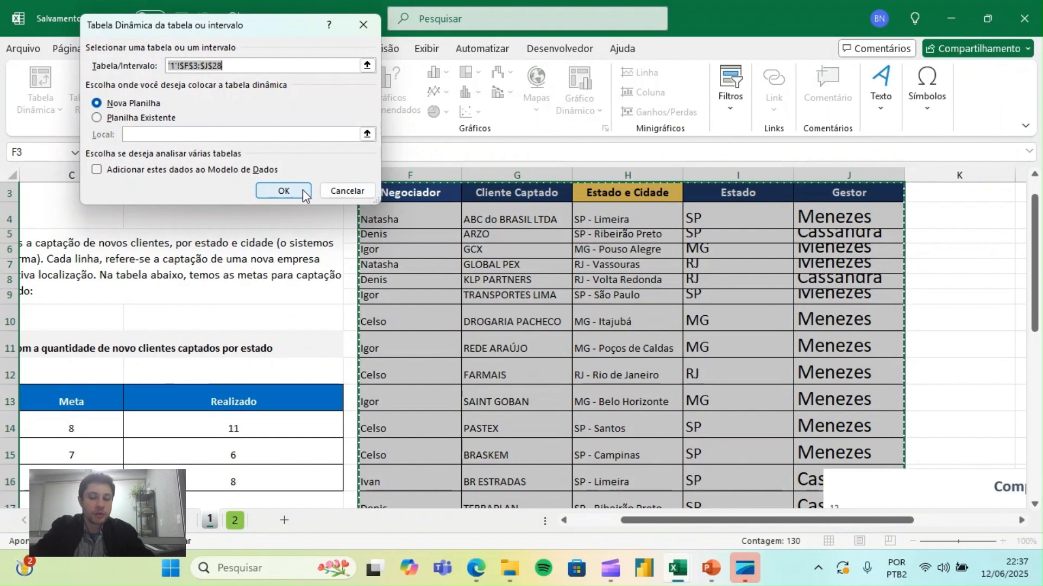
click(283, 191)
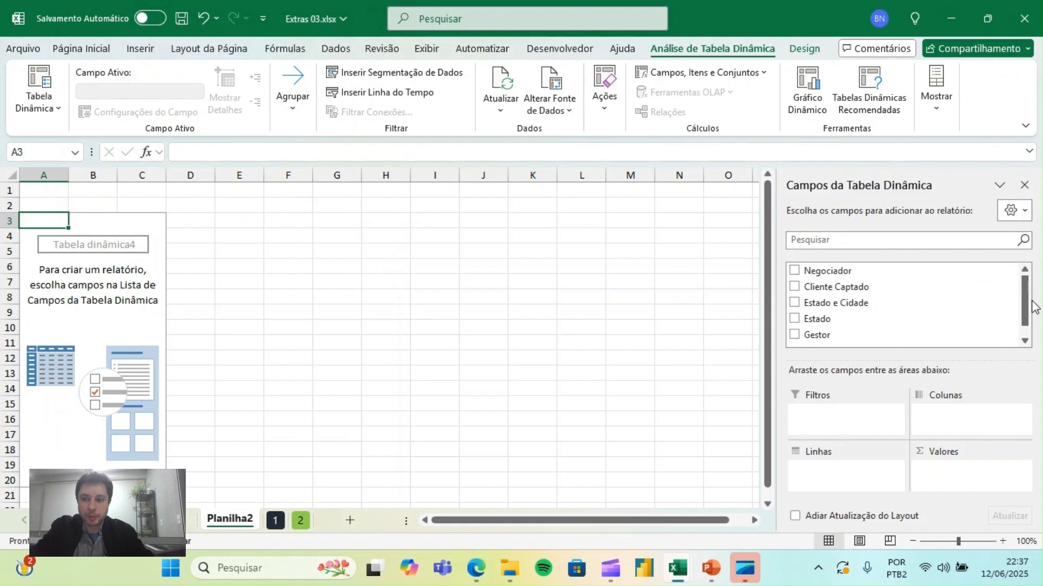
- Place the Gestor field in the rows of the new pivot table
scroll(1028, 324, down, 1)
scroll(1028, 325, up, 1)
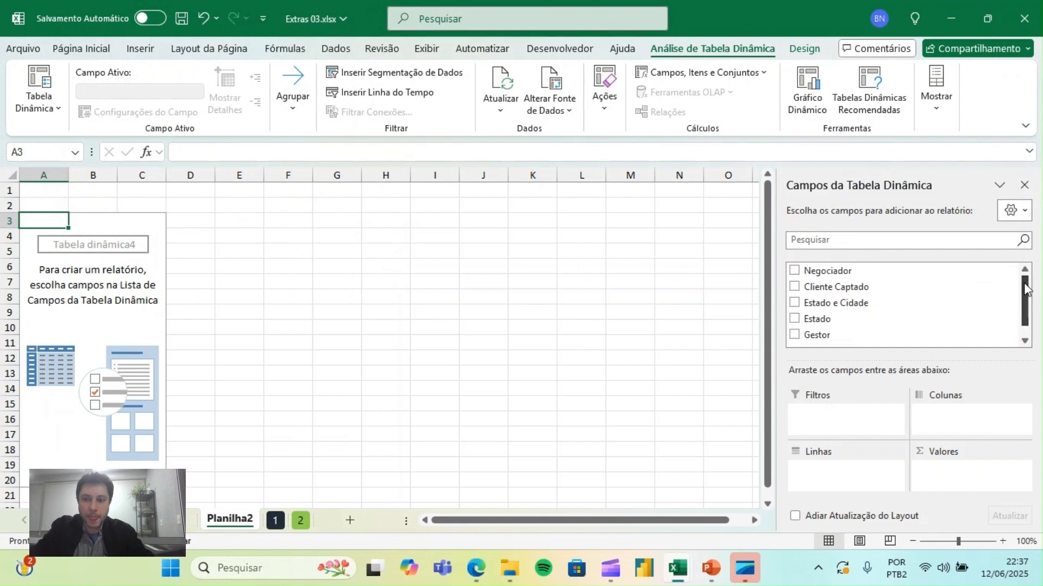
scroll(1027, 290, down, 1)
drag(837, 322, 844, 476)
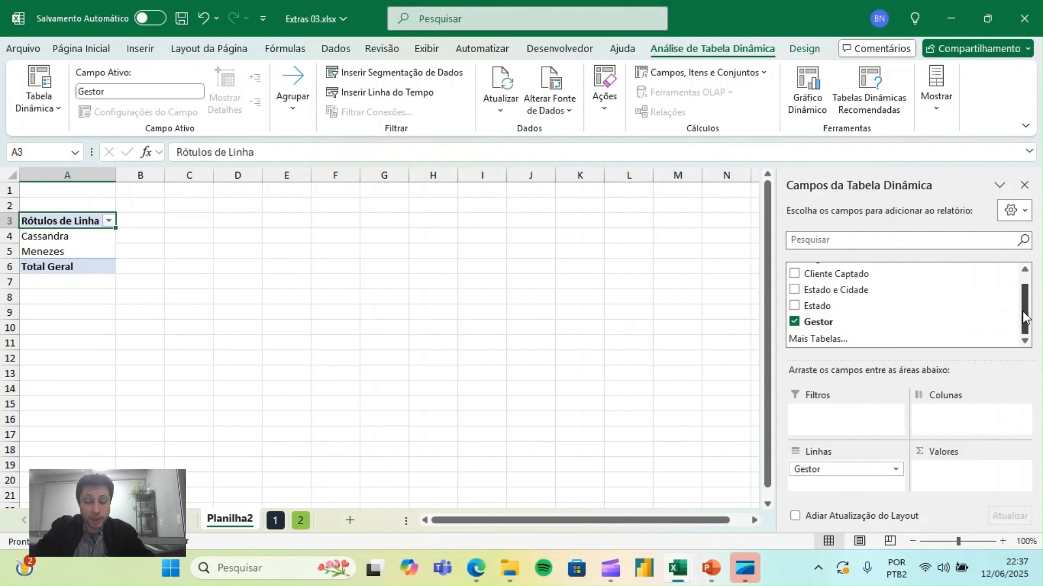
drag(1022, 311, 1019, 280)
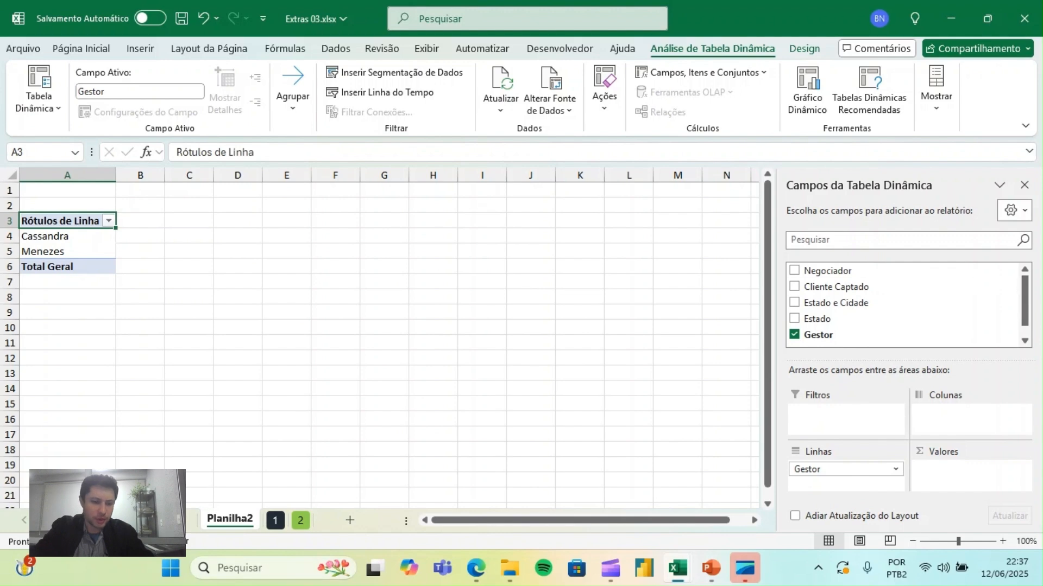
- Reread the exercise 5 statement on sheet 1 and place the Estado field below Gestor in the pivot table rows on Planilha2
click(275, 520)
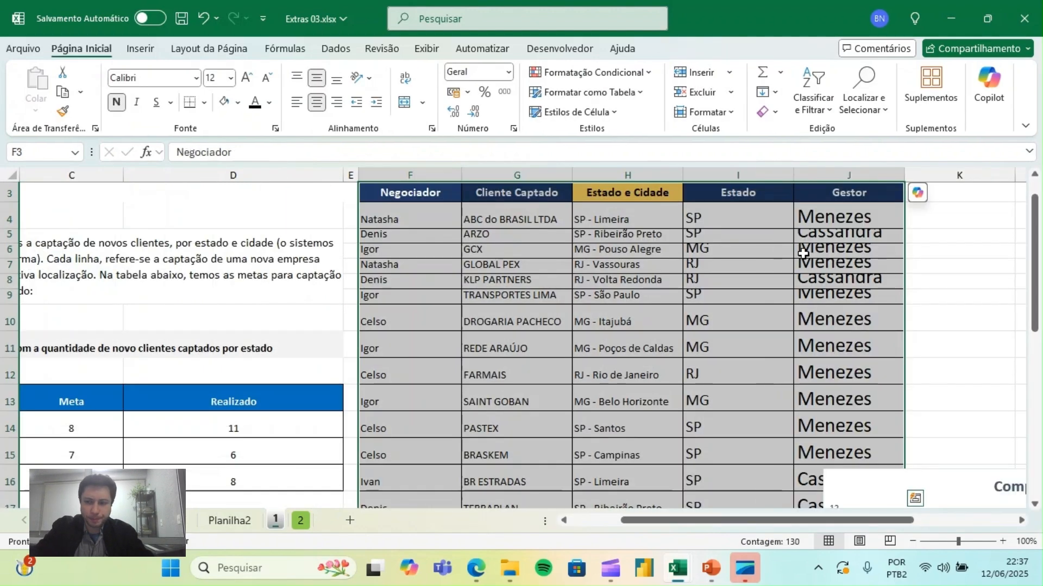
drag(1037, 232, 1037, 397)
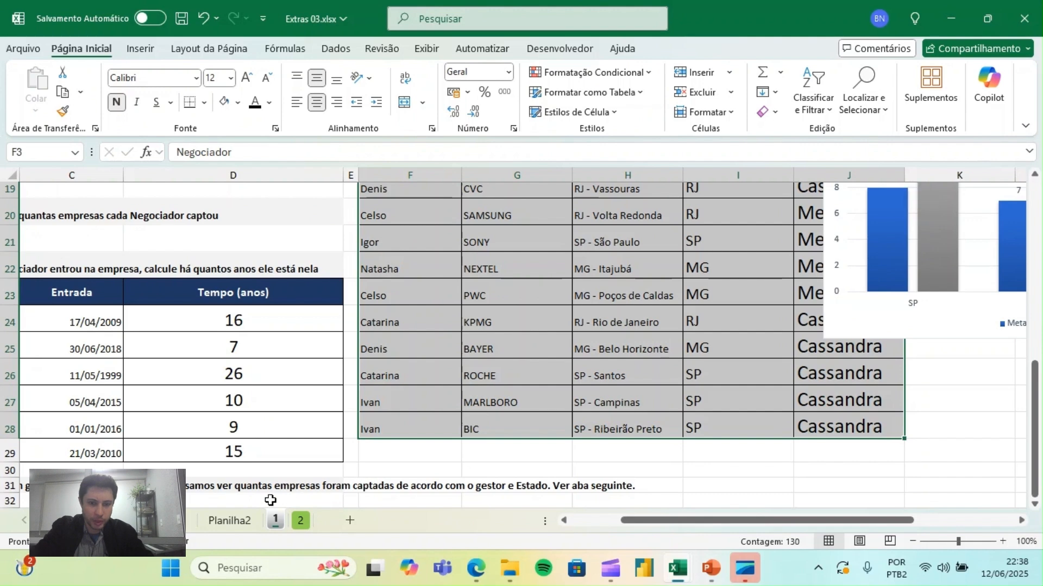
click(229, 520)
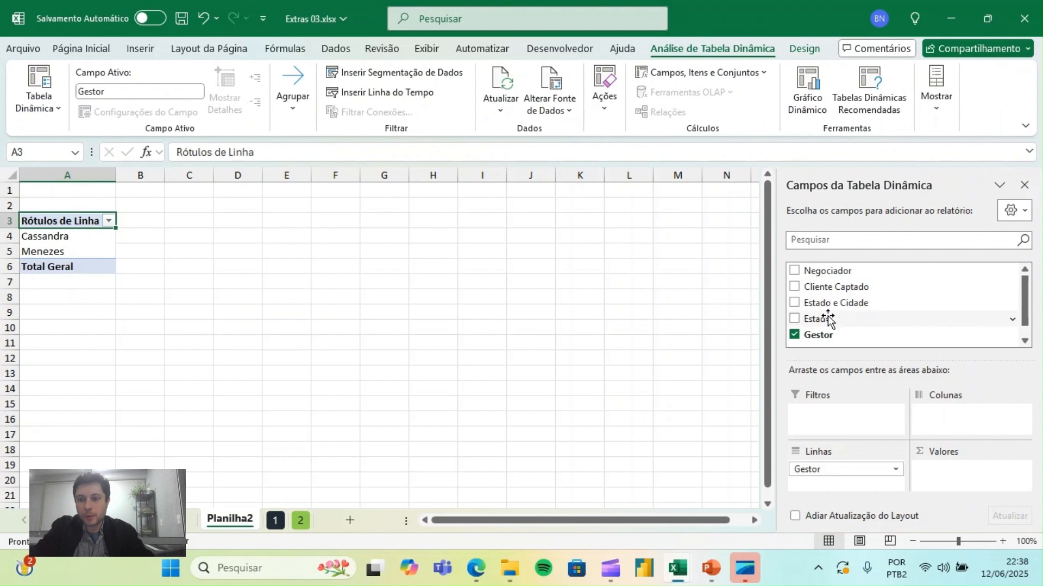
drag(828, 319, 851, 485)
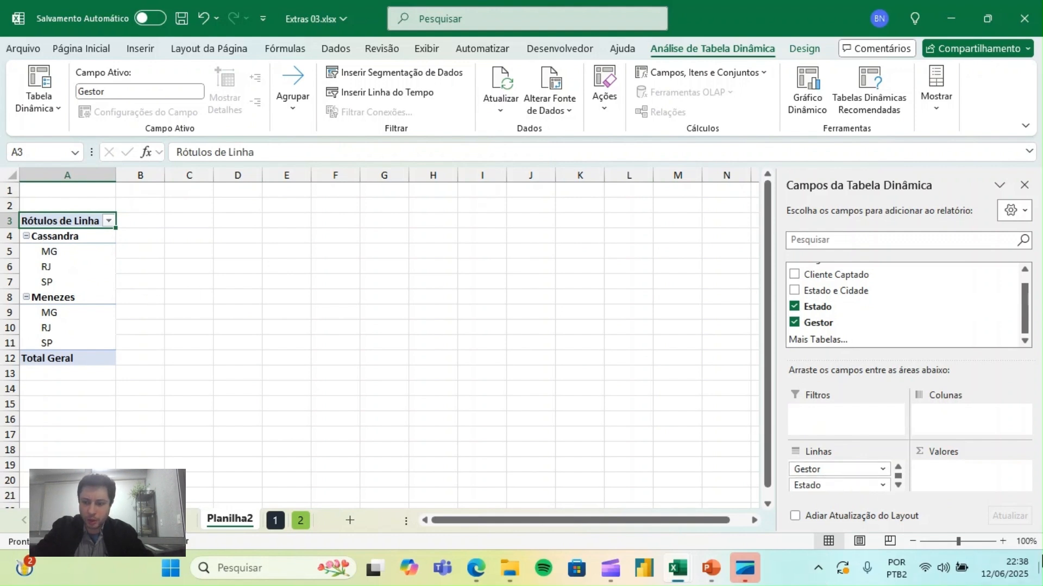
- Enlarge the worksheet view to 140% and examine how the states are grouped under each gestor in the pivot table
click(1001, 542)
click(1002, 542)
click(1001, 542)
click(1001, 542)
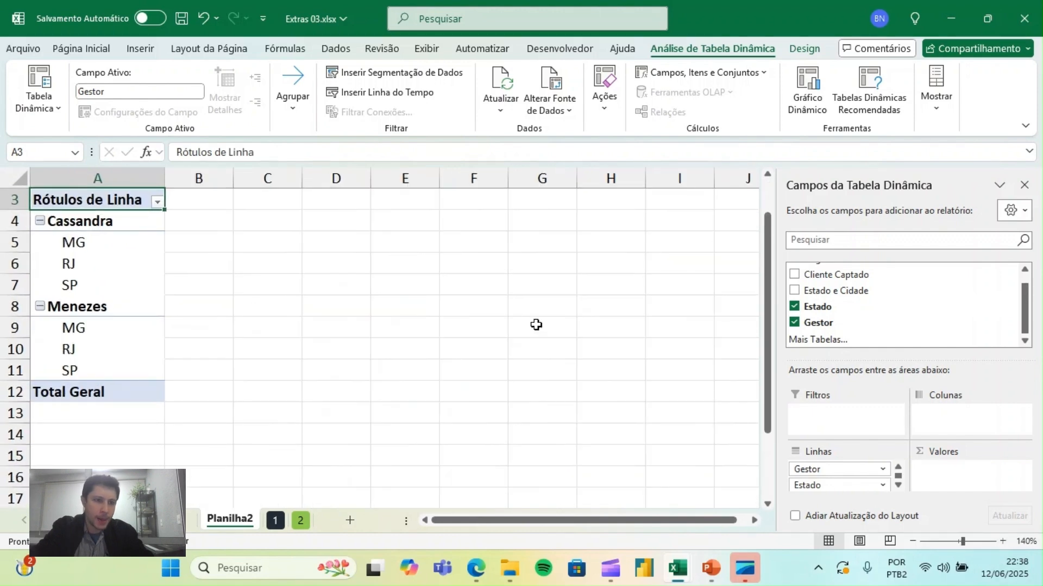
key(ctrl+Home)
key(Down)
key(Down)
key(Down)
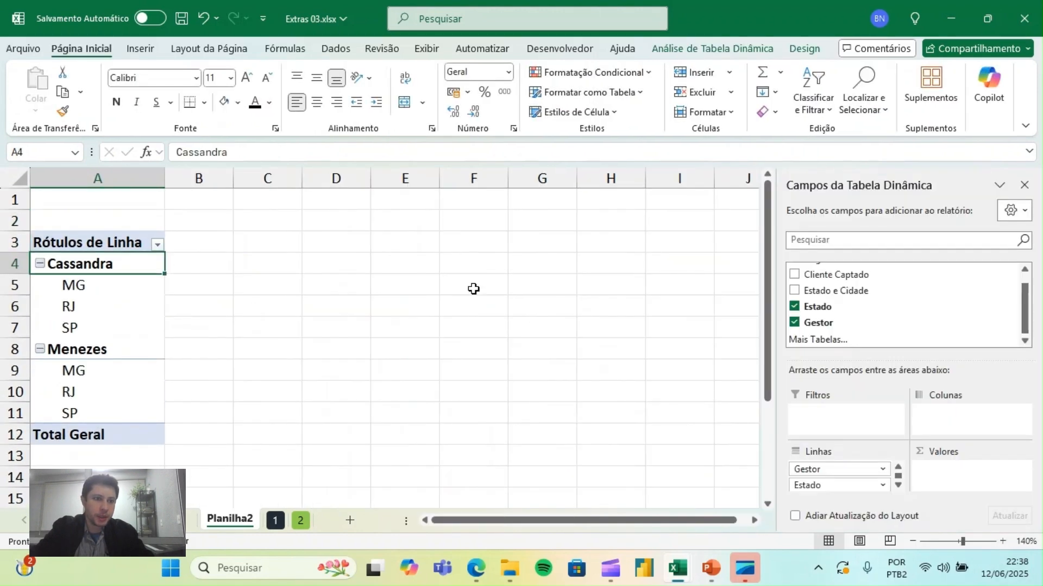
drag(111, 283, 112, 334)
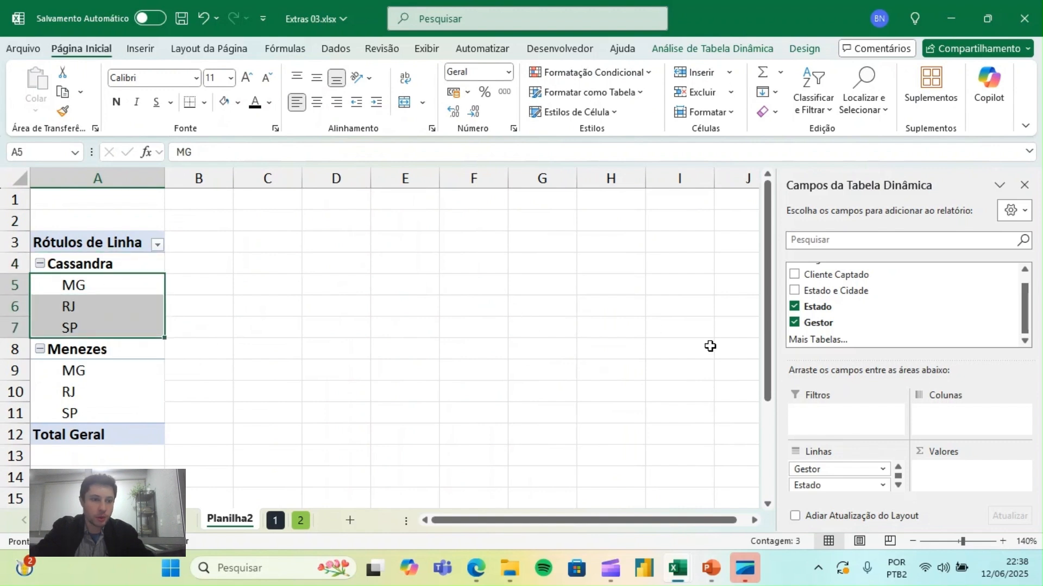
click(112, 267)
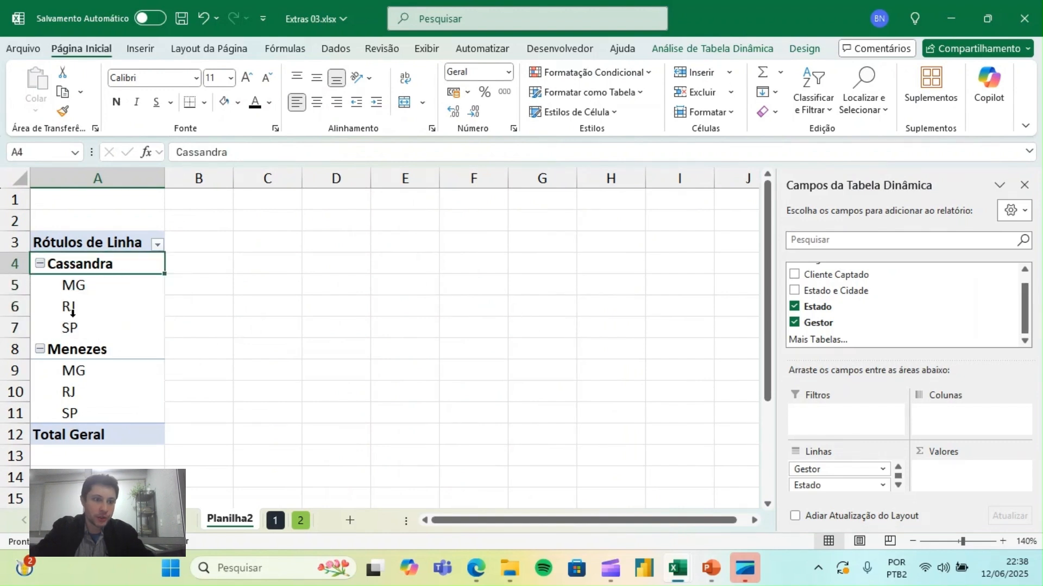
click(70, 351)
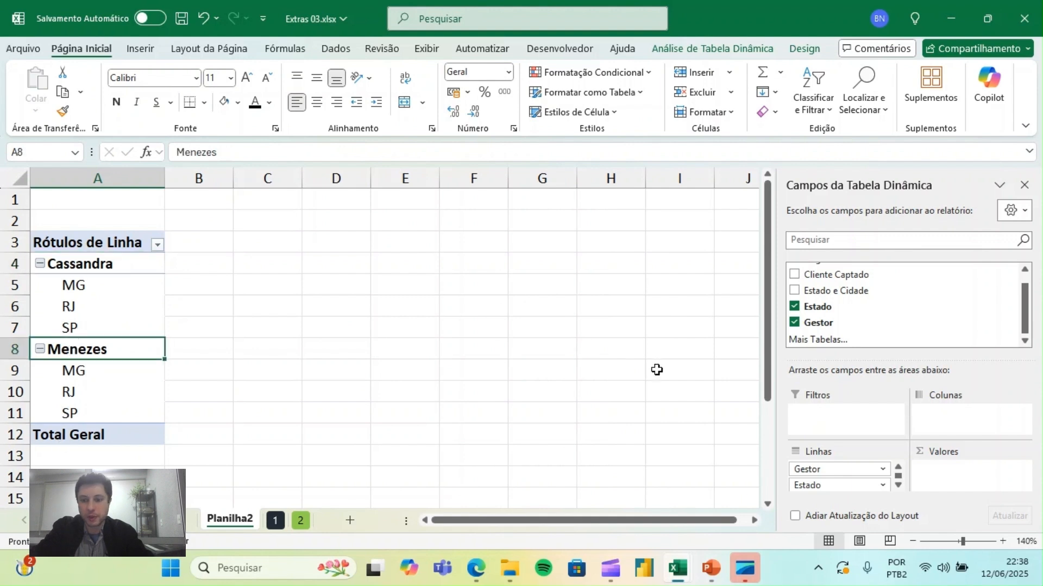
- Move the Estado field from the pivot rows to the columns and add Cliente Captado as a count in the values
drag(835, 489, 958, 423)
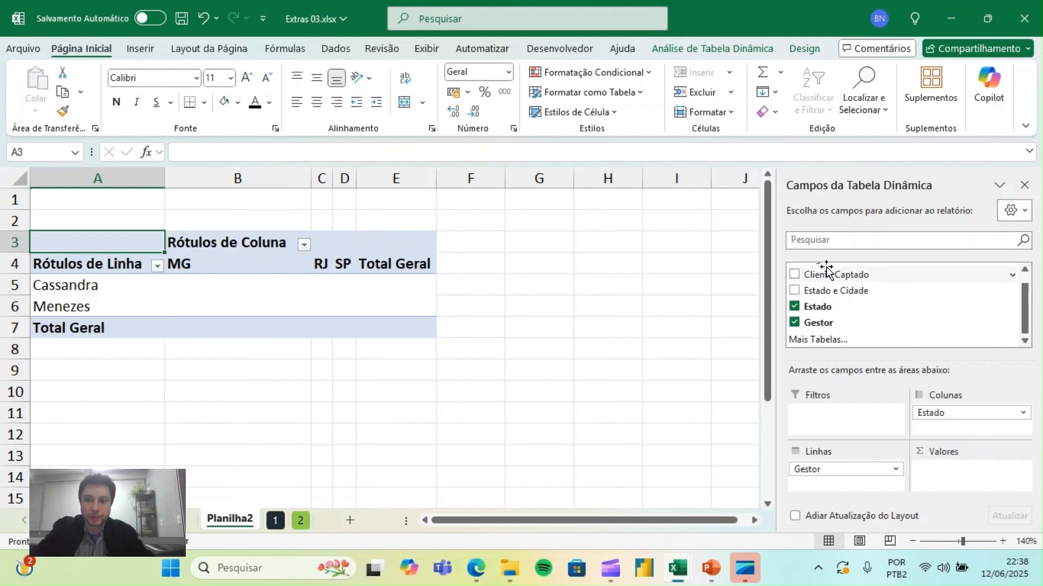
drag(820, 277, 957, 483)
- Centre the contents of pivot columns B to E and adjust their widths so that the Total Geral heading fits
drag(348, 172, 483, 182)
drag(385, 178, 305, 177)
click(317, 103)
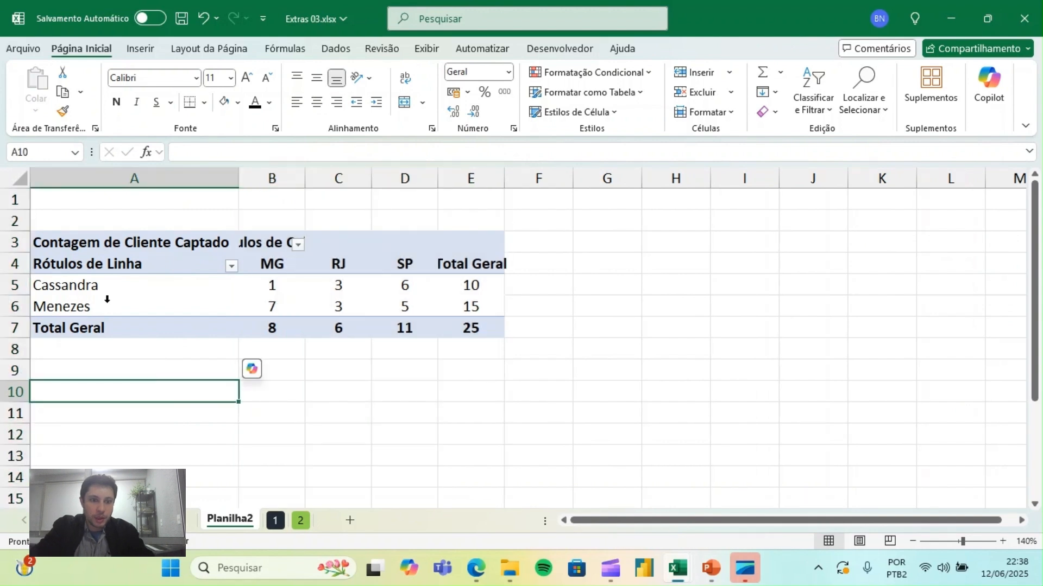
click(123, 283)
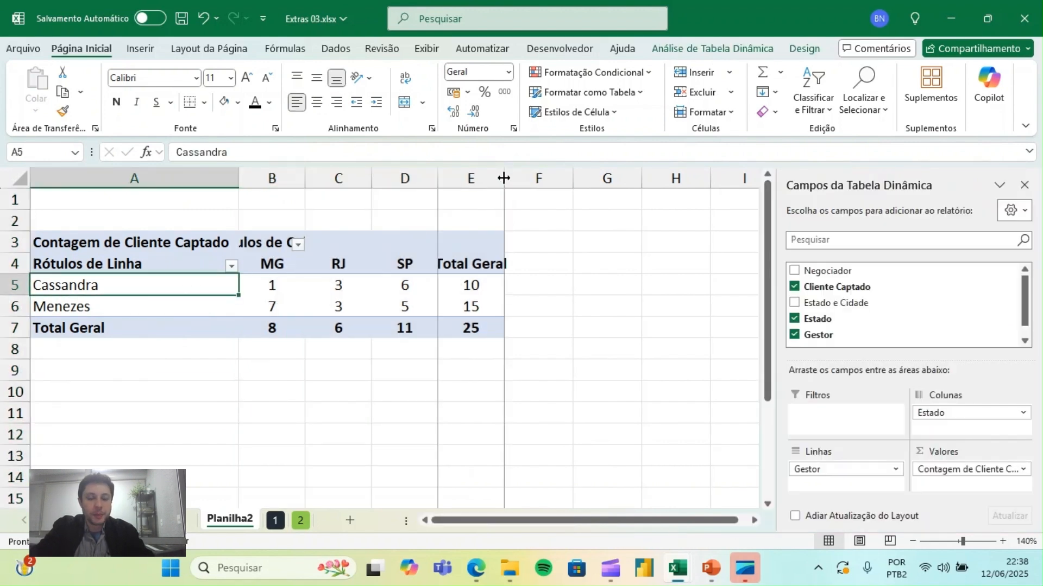
drag(504, 178, 525, 178)
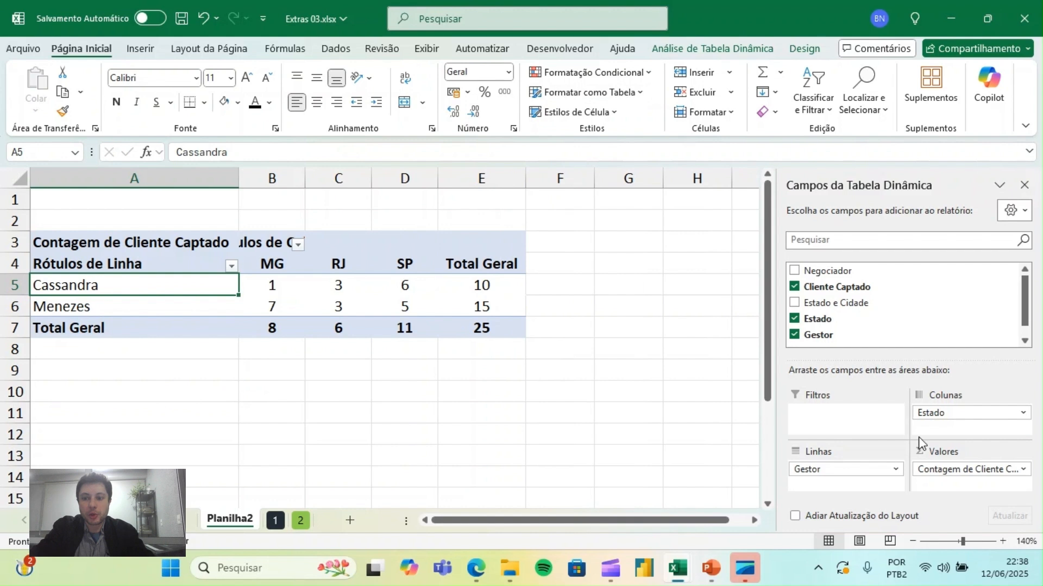
- Try the Estado field below Gestor in the pivot rows and return it to the columns
drag(961, 413, 863, 490)
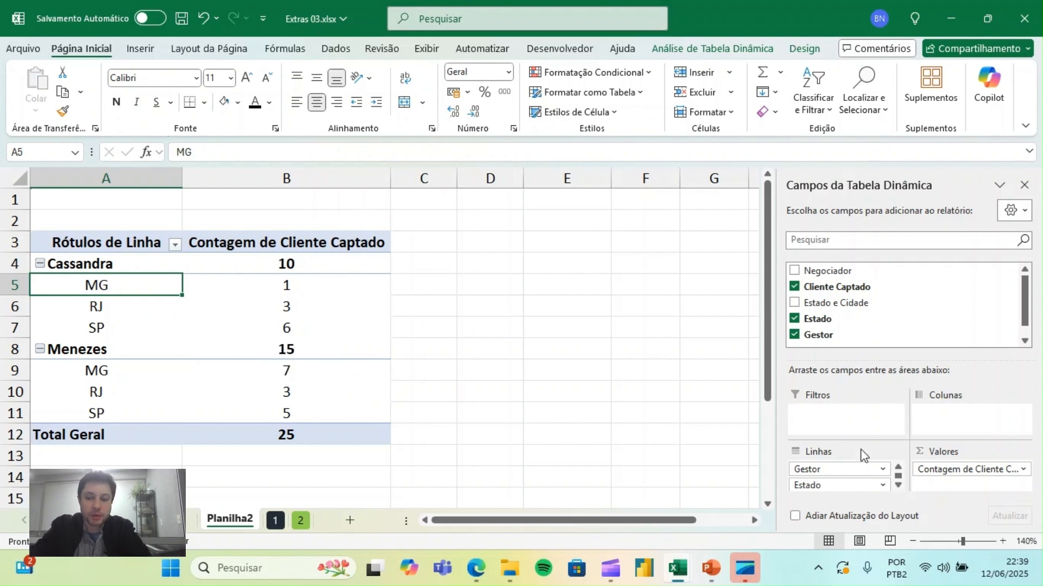
drag(814, 485, 972, 422)
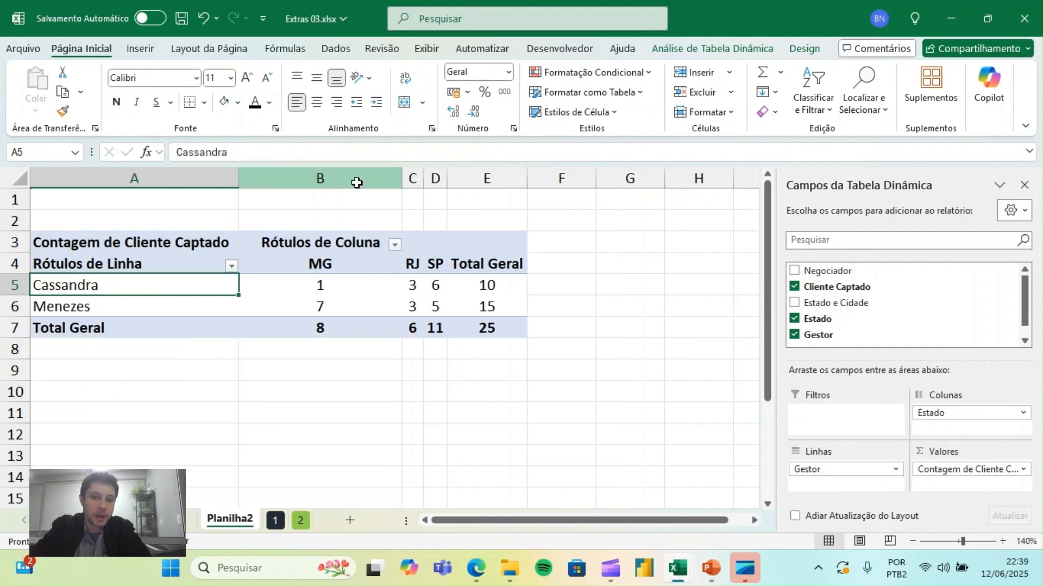
- Give pivot columns B to E one equal width that leaves room for the state and Total Geral headings
drag(357, 179, 479, 175)
drag(400, 178, 339, 183)
click(798, 289)
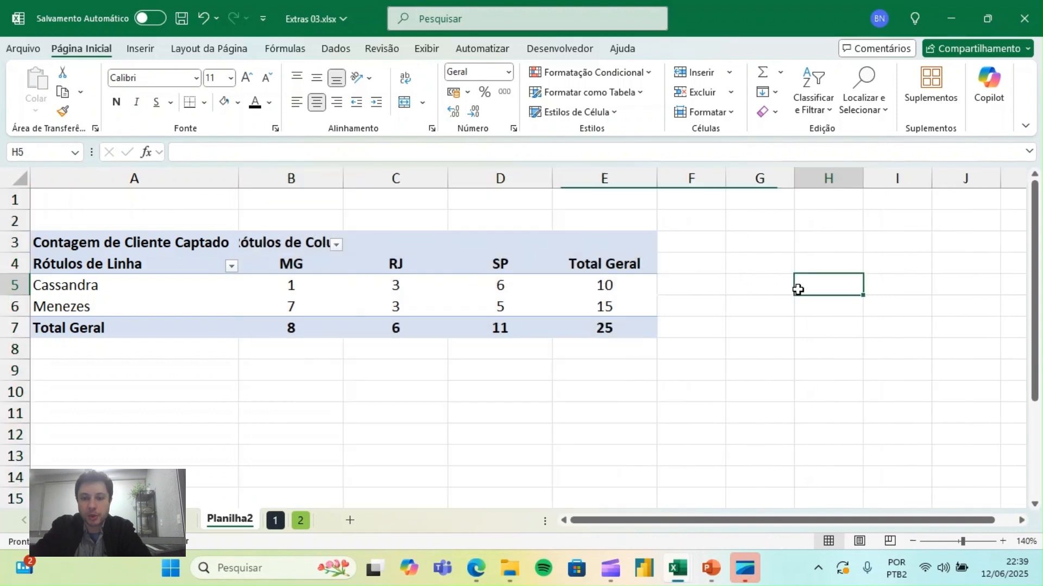
- Look over the cover sheet and the earlier Relatório pivot per negociador, and return to Planilha2
key(ctrl+Page_Up)
key(ctrl+Page_Up)
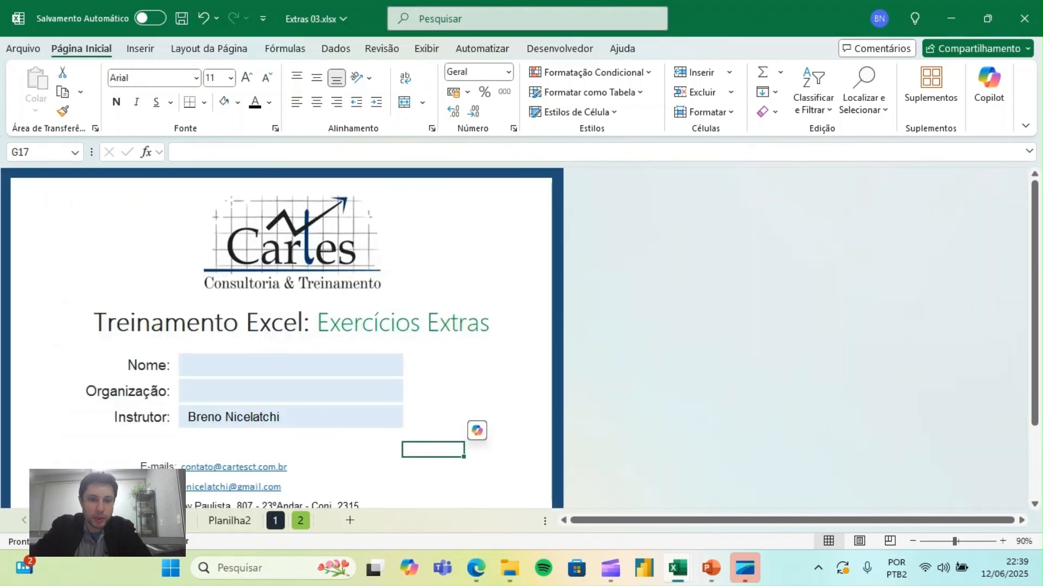
click(225, 522)
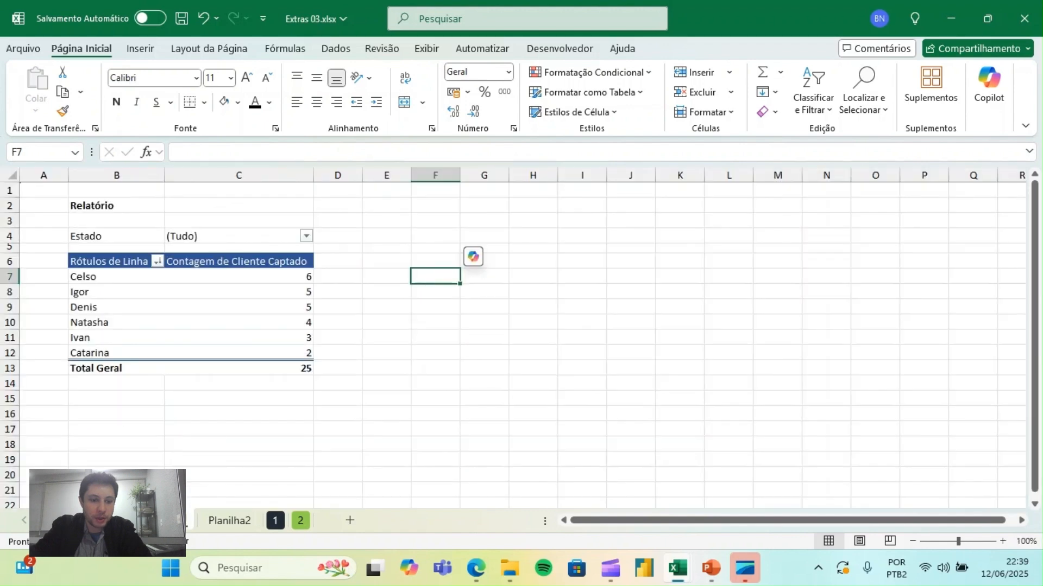
click(225, 521)
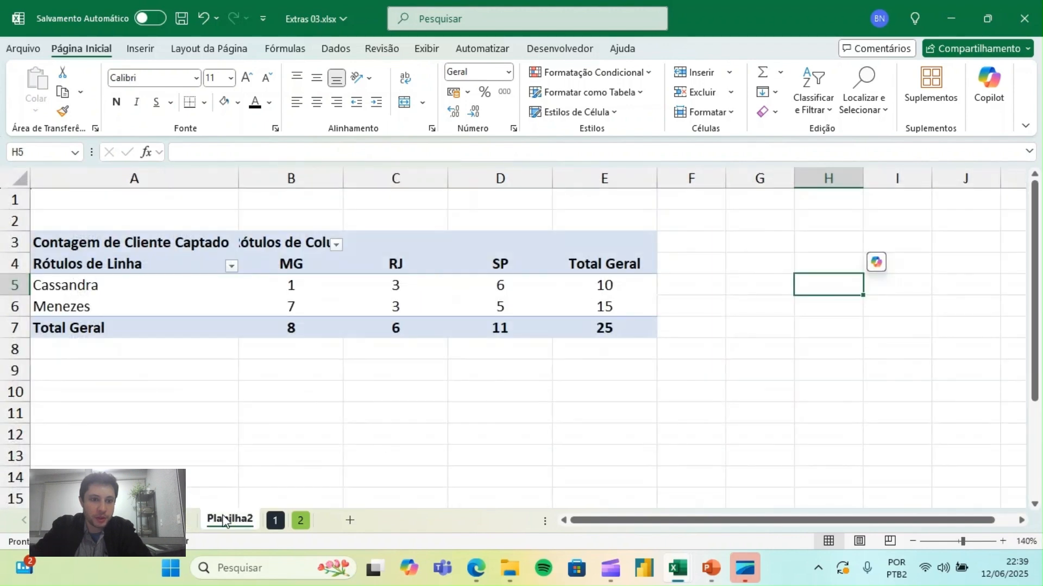
- Review on sheet 1 the Gestor formulas with PROCV, the Estado formulas with ESQUERDA and the CONT.SE formula in D14
click(275, 521)
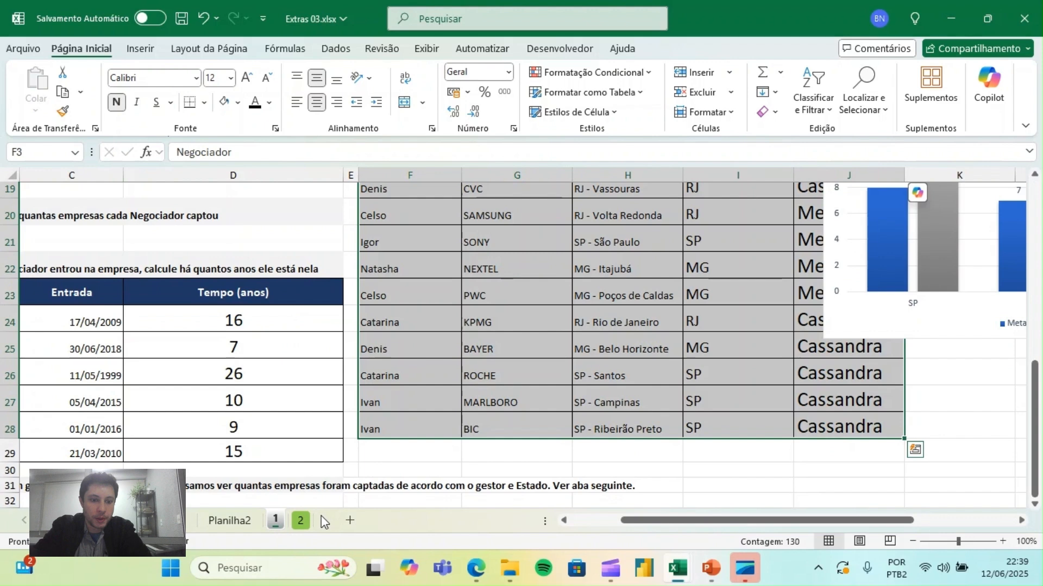
click(549, 374)
drag(765, 526, 716, 526)
drag(1034, 457, 1037, 222)
click(879, 298)
key(Right)
key(Right)
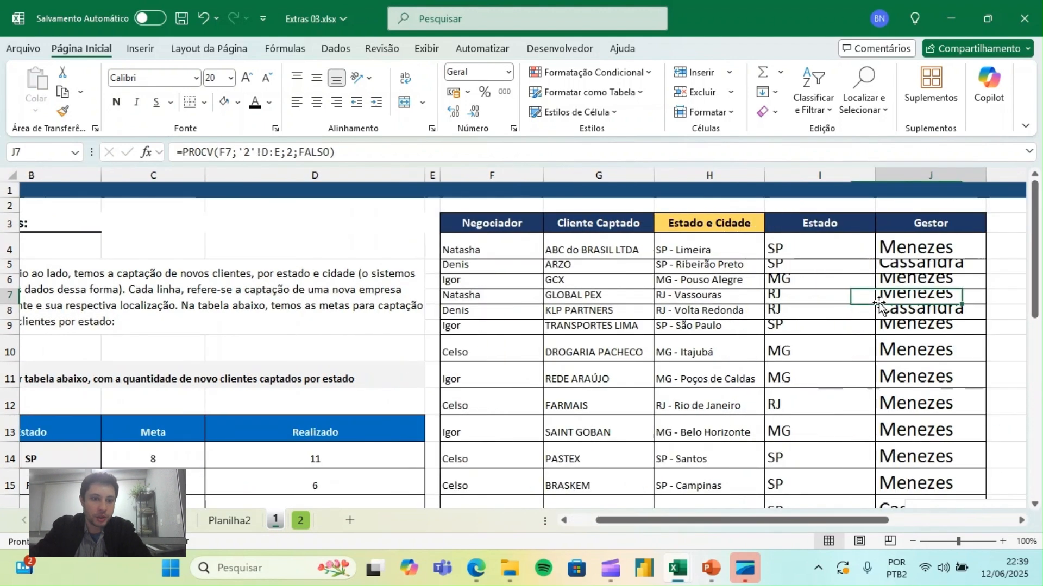
click(879, 302)
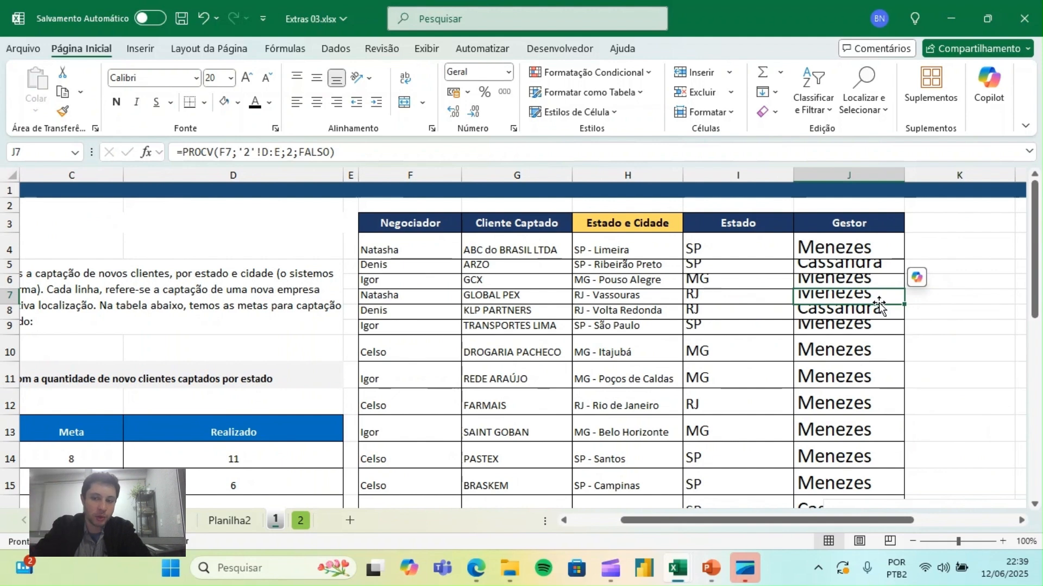
click(598, 307)
drag(839, 247, 844, 377)
drag(715, 247, 700, 374)
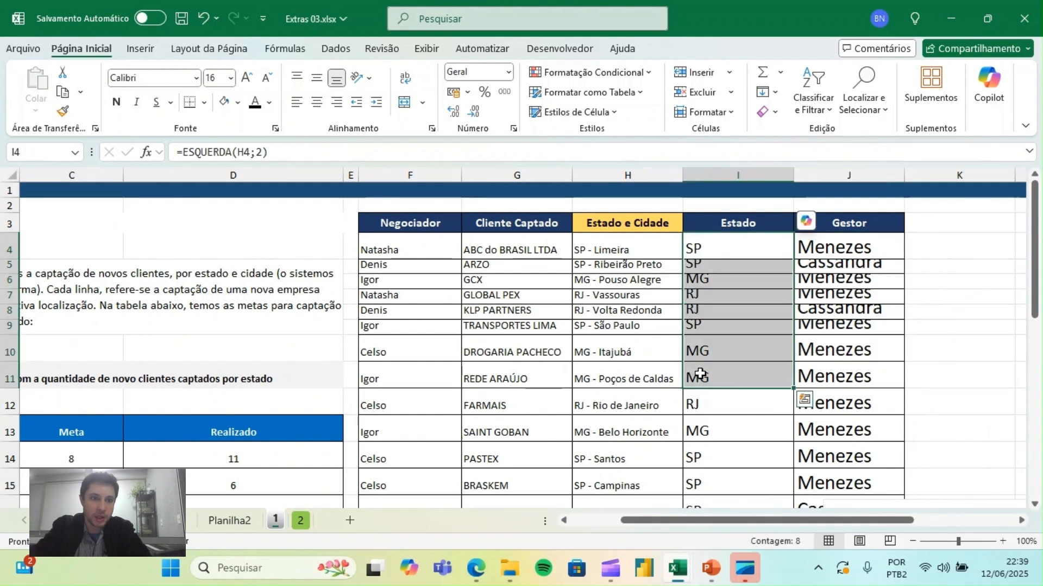
click(271, 458)
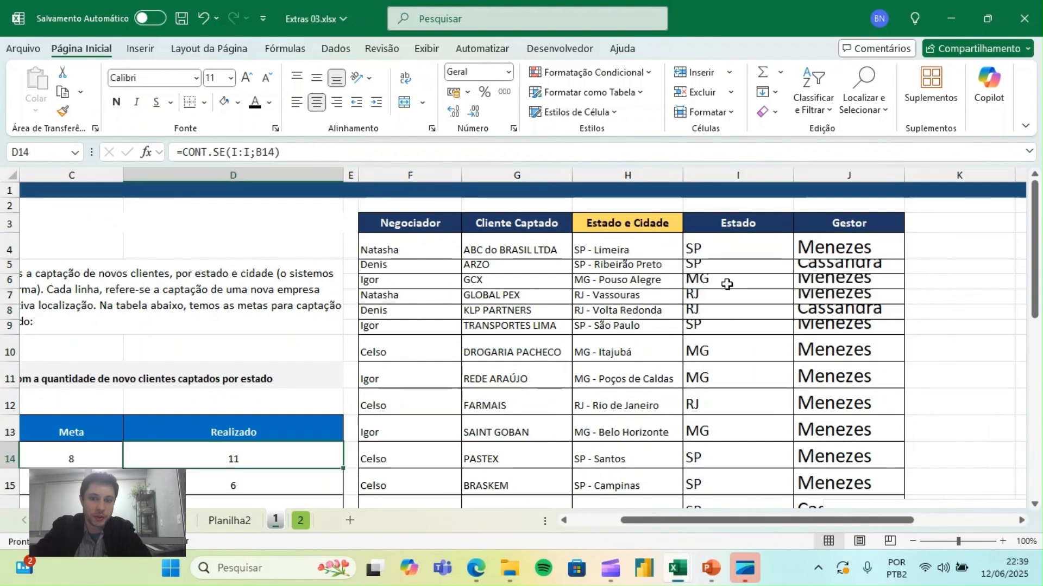
- Review the statements of exercises 2 to 4 and the Tempo (anos) formulas in D24:D29
drag(1039, 226, 1036, 327)
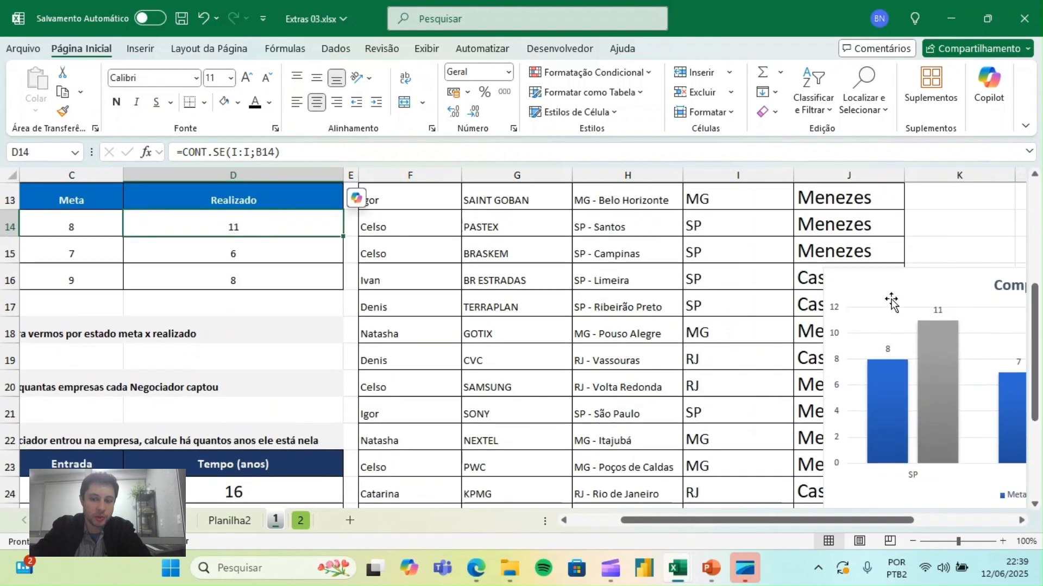
drag(803, 521, 753, 521)
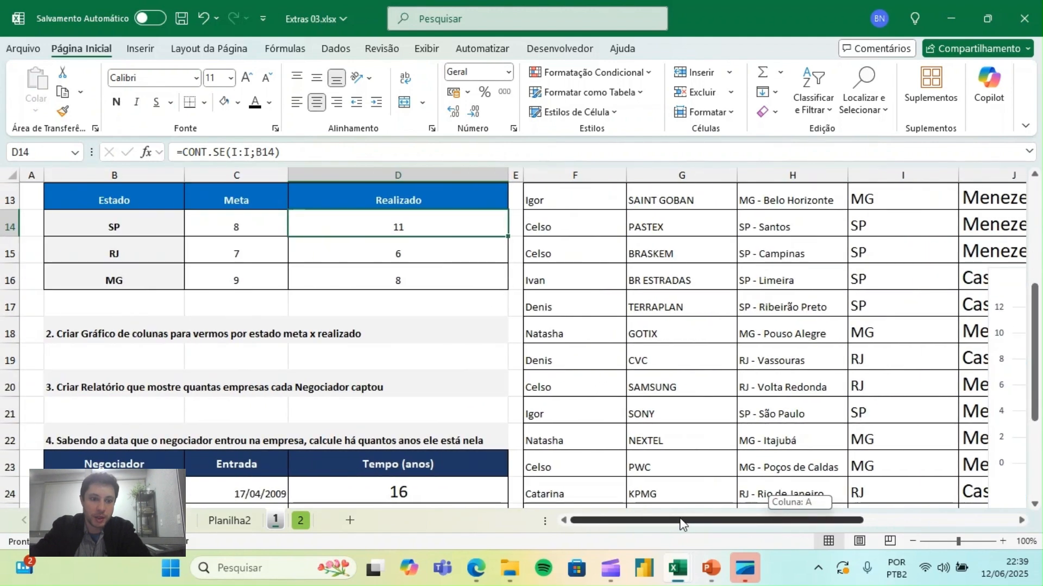
click(71, 386)
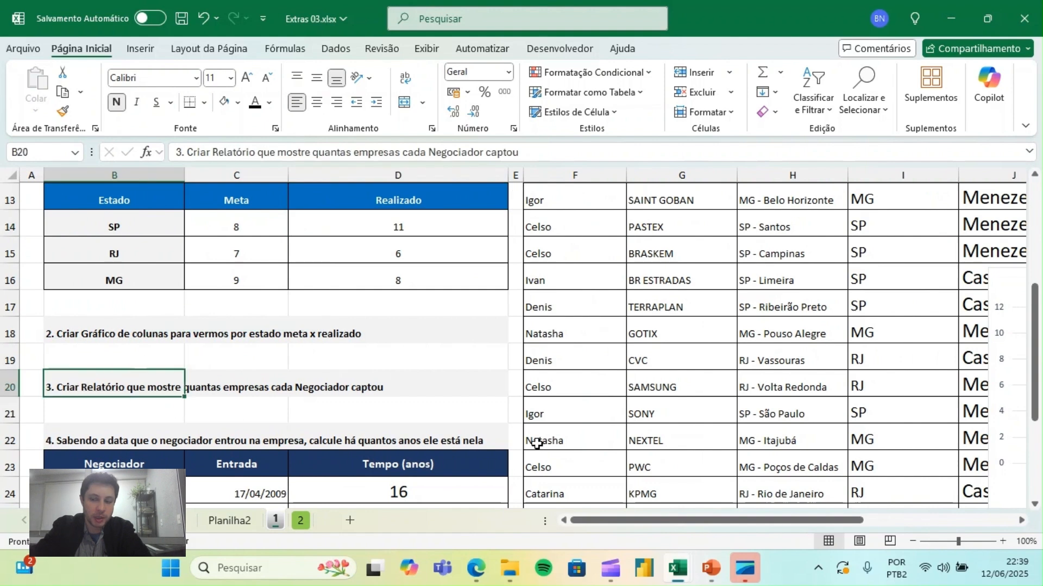
scroll(362, 346, down, 2)
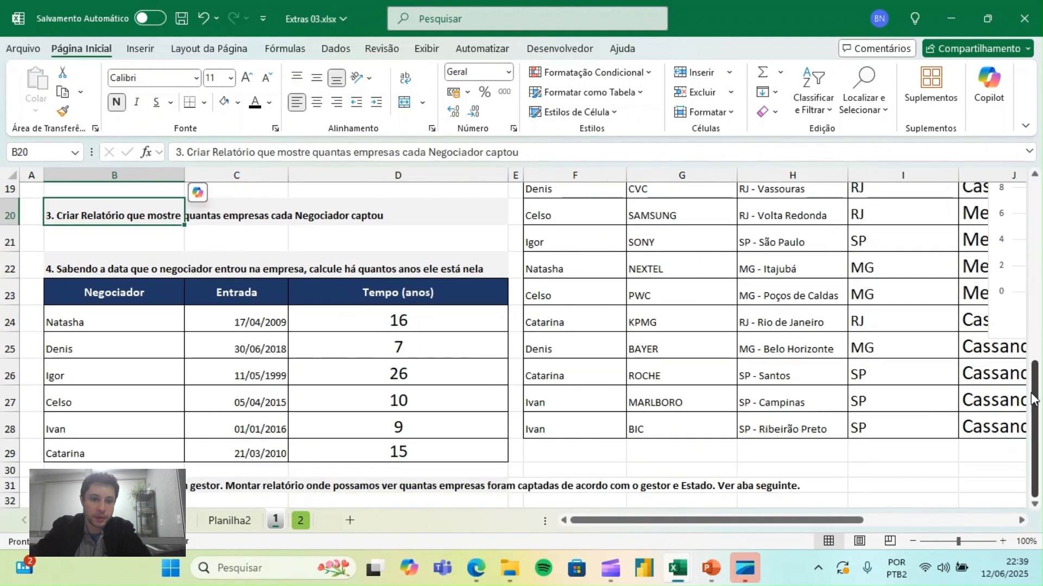
drag(361, 324, 366, 398)
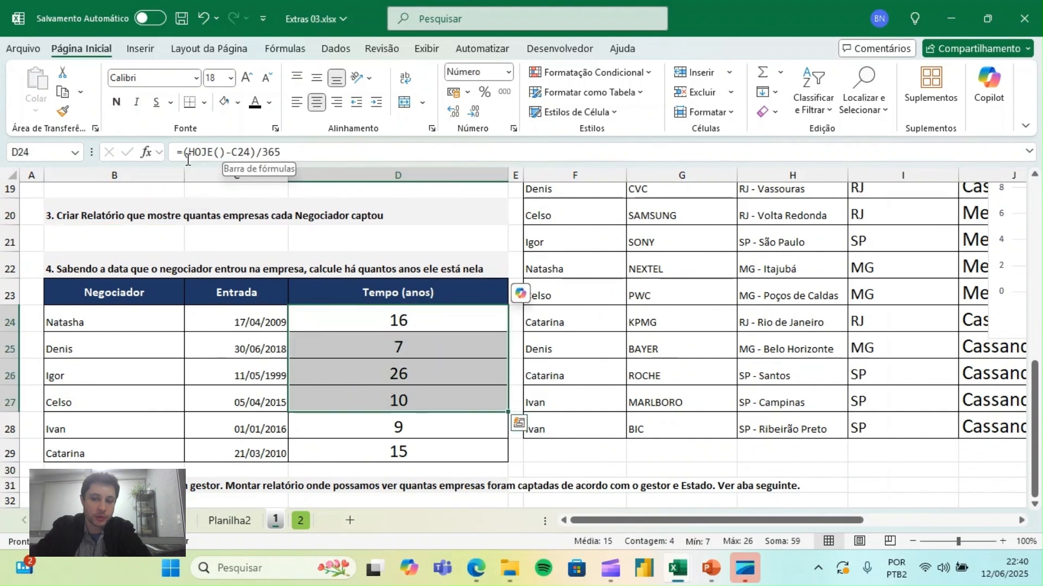
click(407, 458)
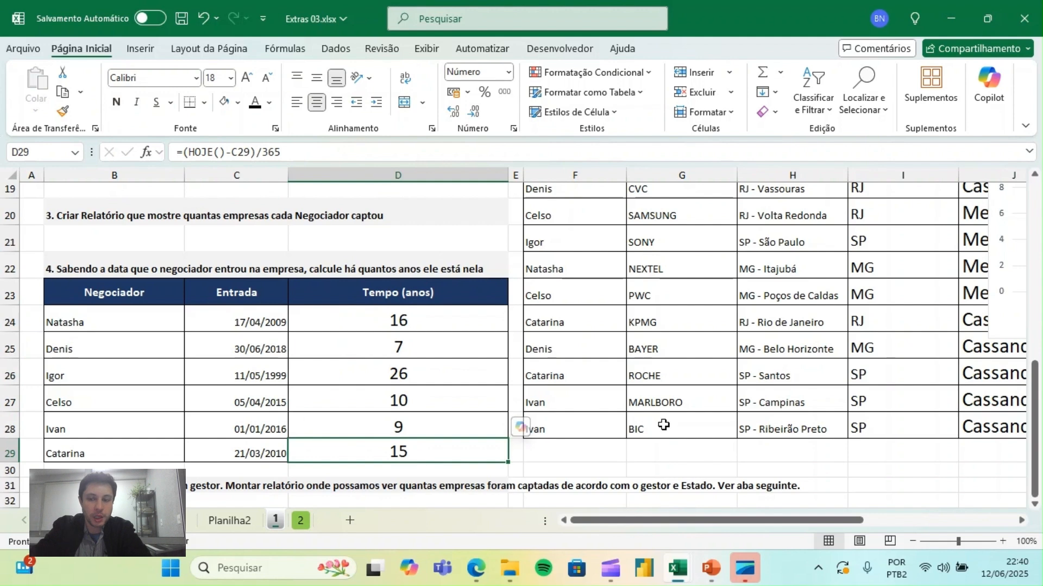
drag(1034, 429, 1014, 235)
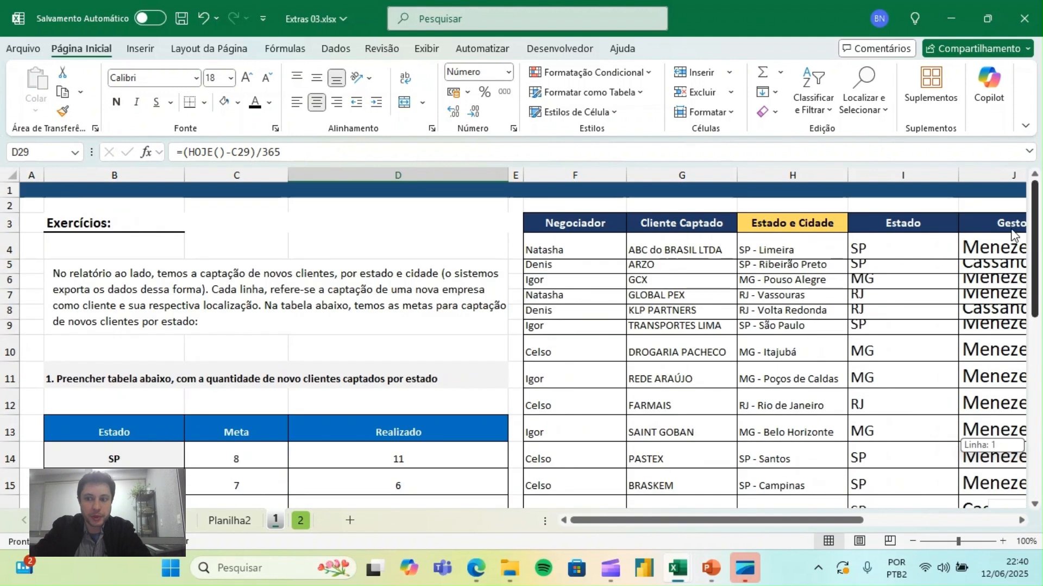
- Recheck the Estado and Gestor columns of the client table, including the PROCV formula in J4, and highlight columns F to J
click(881, 262)
scroll(880, 263, right, 2)
click(880, 262)
key(Left)
key(Left)
key(Right)
click(879, 253)
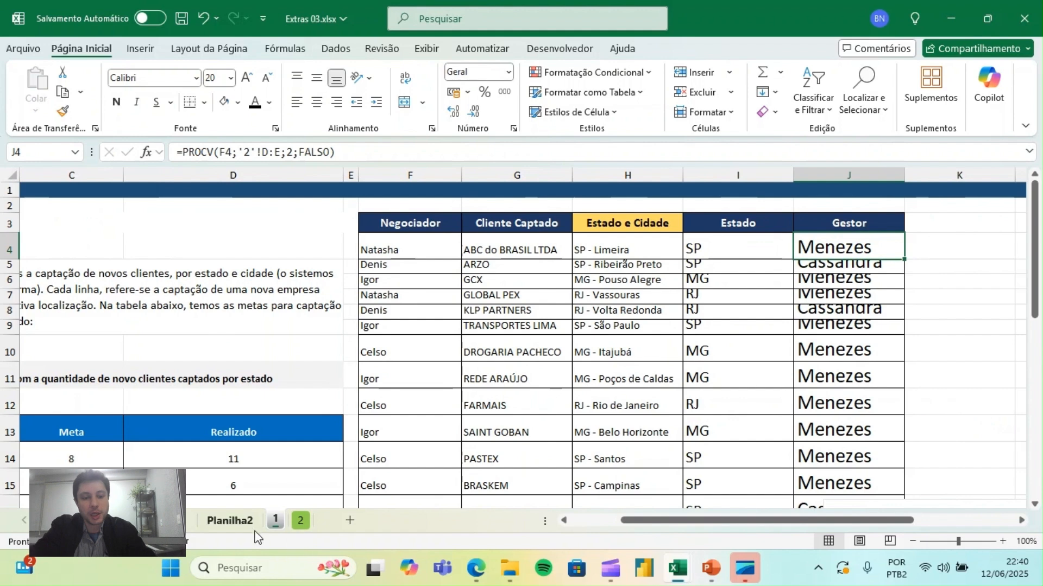
mouse_move(1037, 239)
mouse_down()
mouse_move(1039, 413)
mouse_move(1037, 244)
mouse_up()
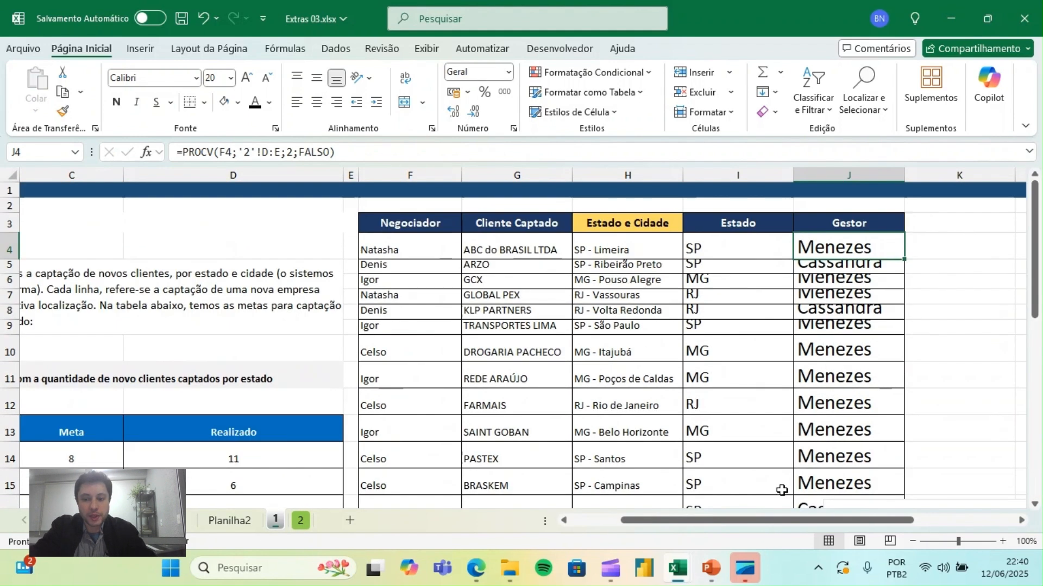
drag(410, 175, 858, 175)
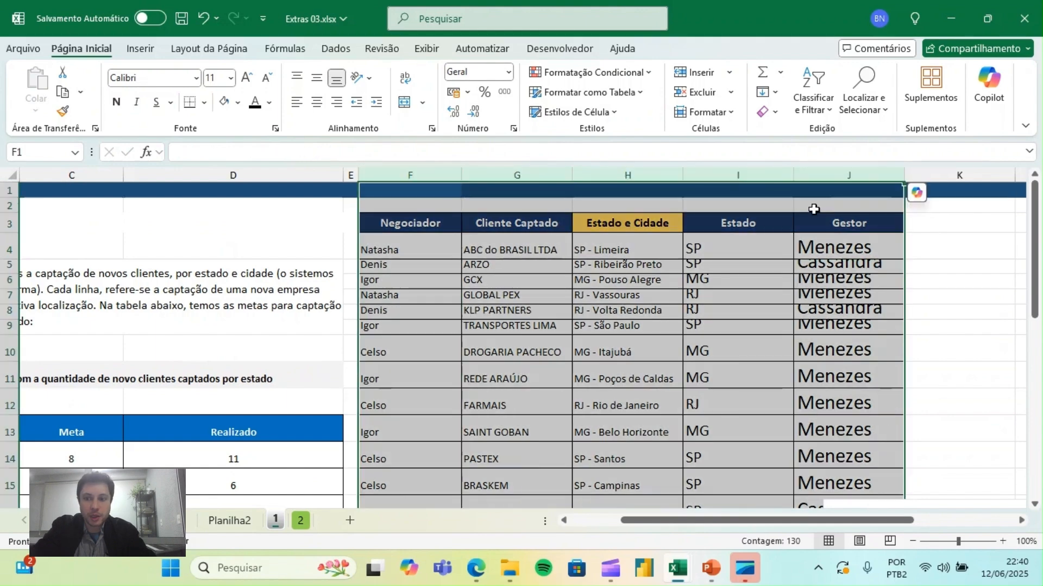
click(628, 402)
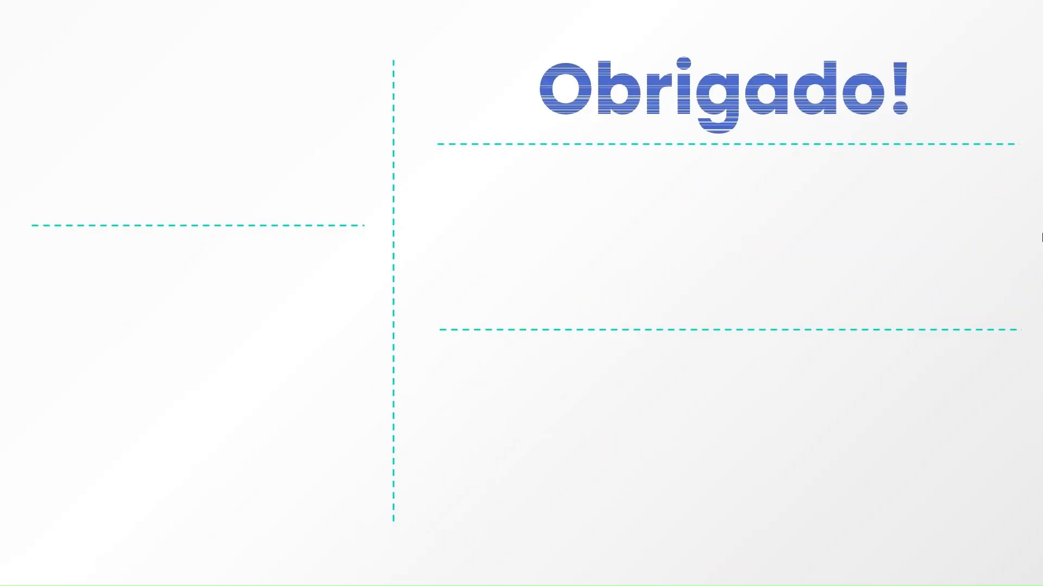